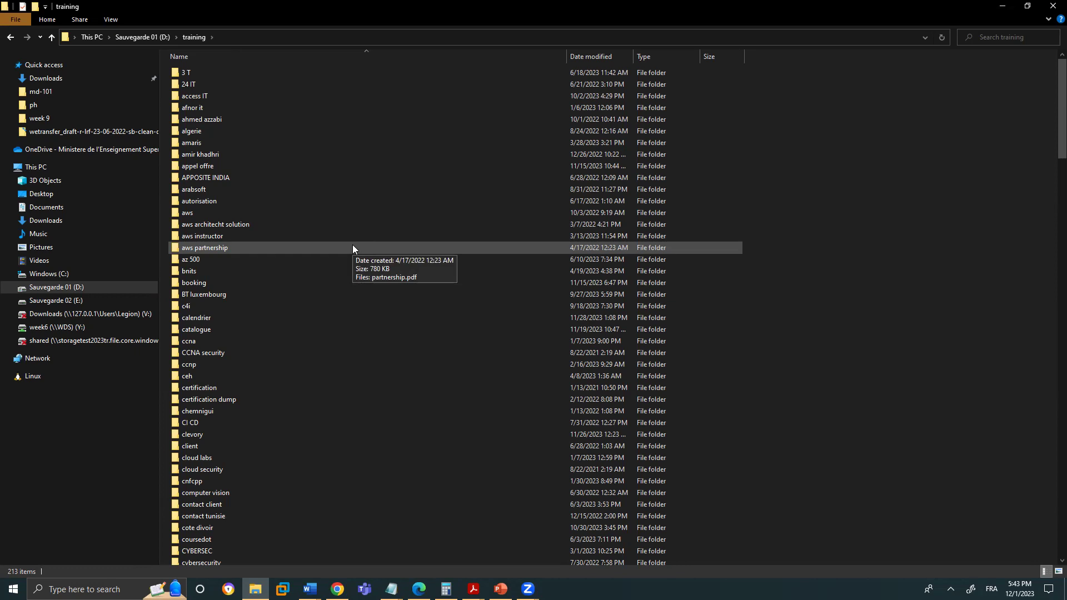
Open the s2t folder and browse through Administration des reseaux ip cisco and ccna 1 to the ITN v7 Instructor Lab Source Files.
key(Return)
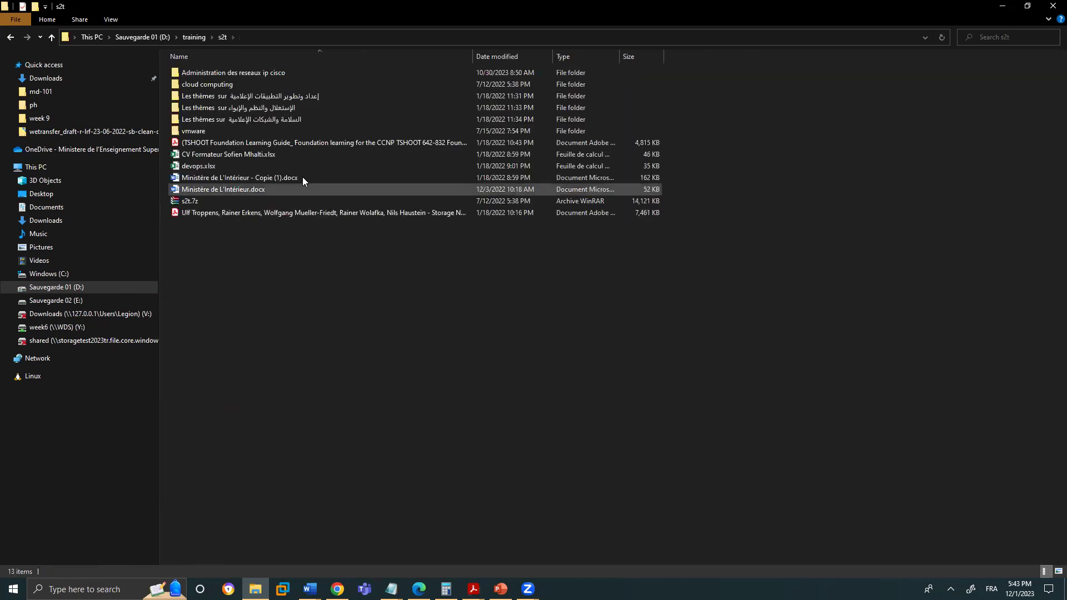
double_click(245, 72)
double_click(245, 72)
double_click(246, 72)
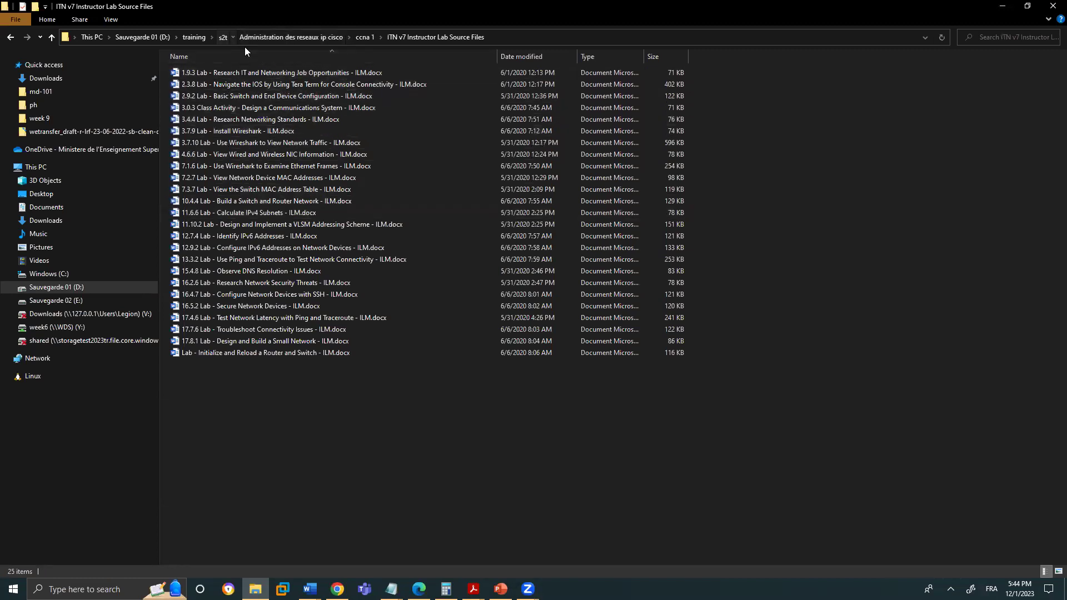
Go back to s2t and browse through Administration des reseaux ip cisco and ccna 2 to the SRWE v7.02 Instructor Lab Source Files.
click(222, 36)
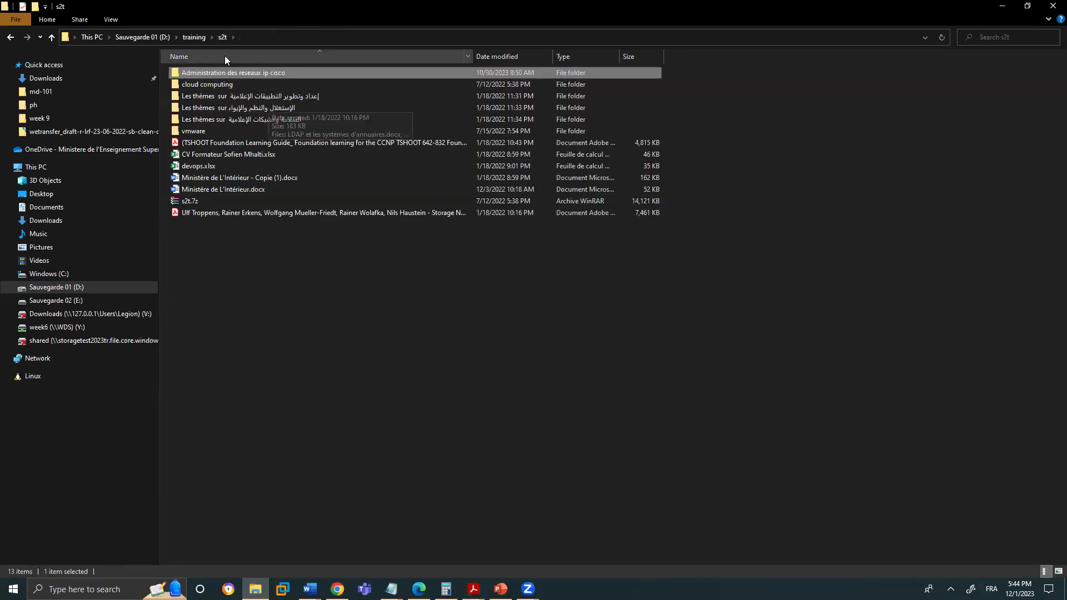
double_click(231, 74)
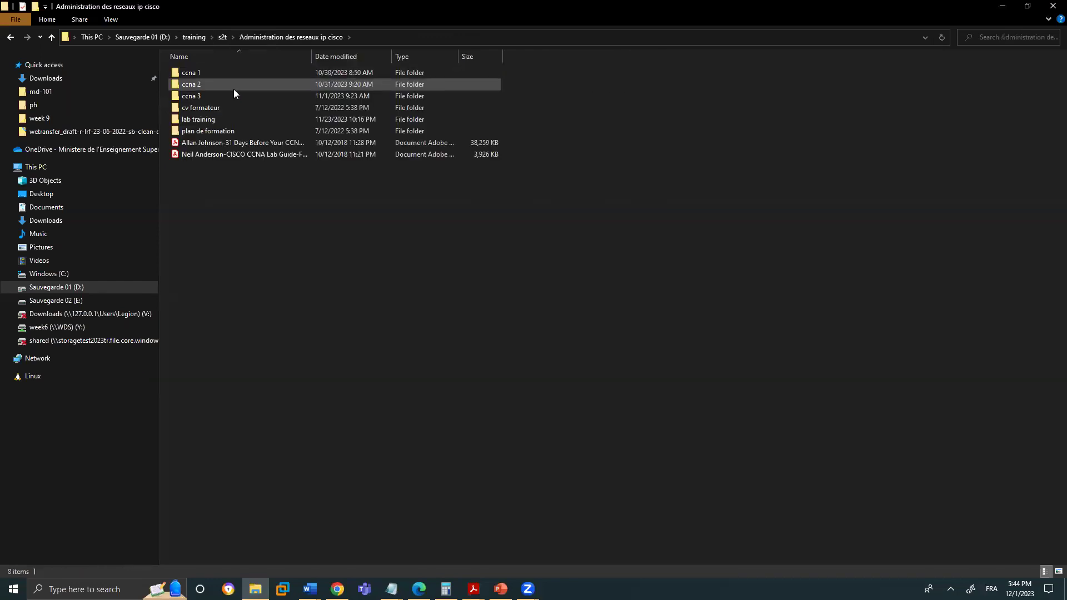
double_click(234, 88)
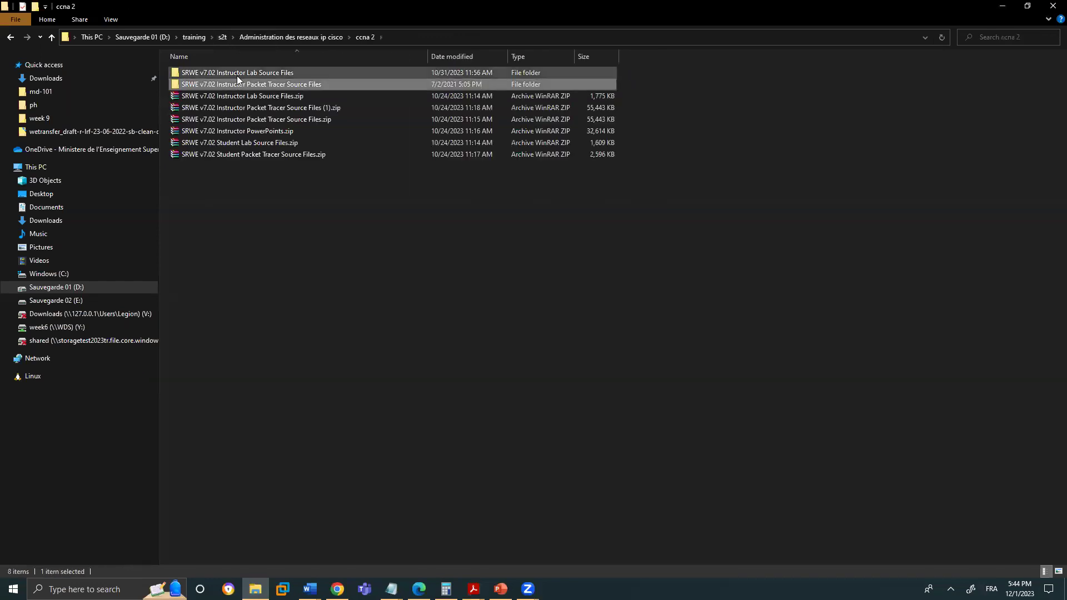
double_click(236, 74)
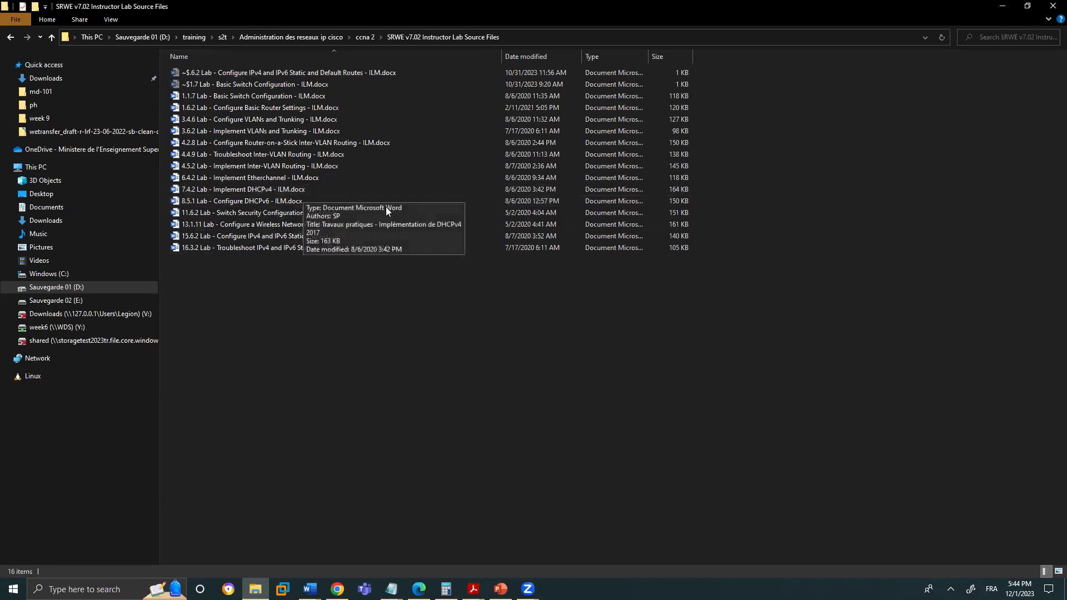
Return to Administration des reseaux ip cisco and open the ENSA v7.02 Instructor Packet Tracer Source Files folder inside ccna 3.
click(265, 39)
double_click(245, 97)
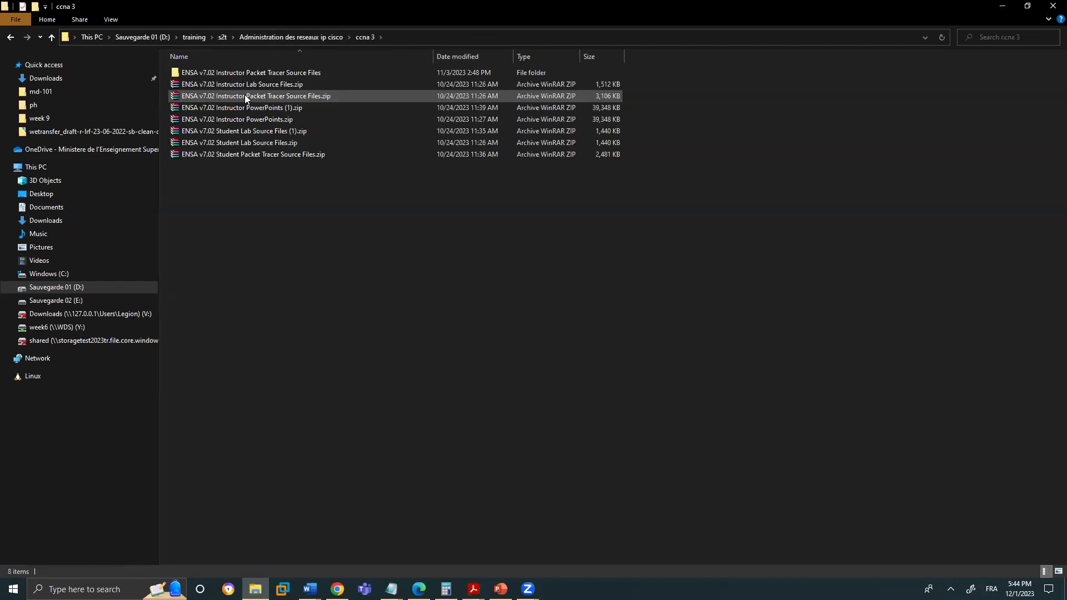
double_click(254, 77)
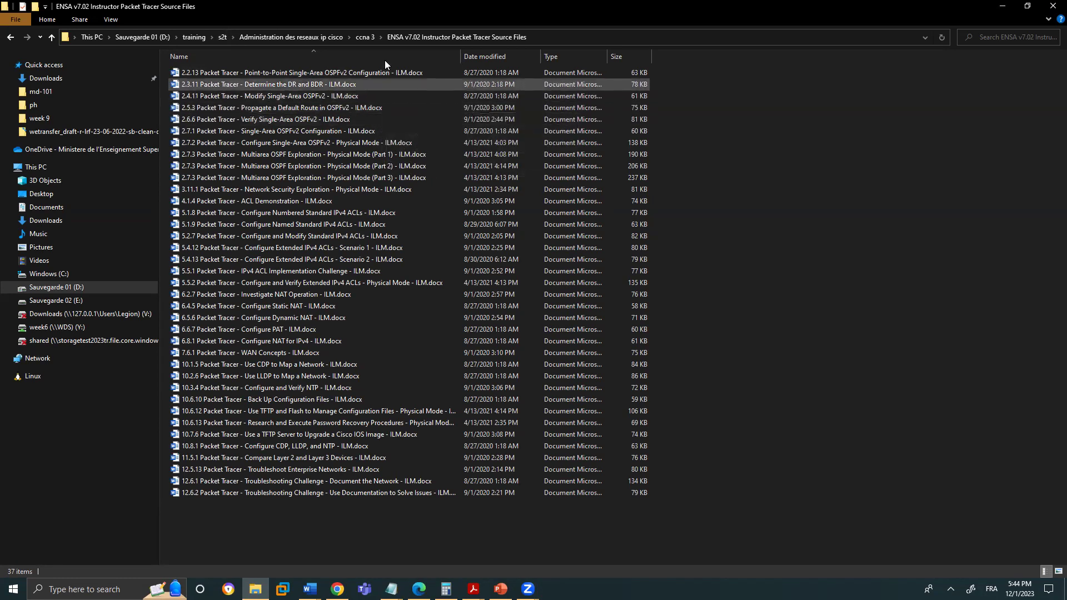
Search Windows for PowerShell, launch Windows PowerShell and maximize its window.
click(105, 589)
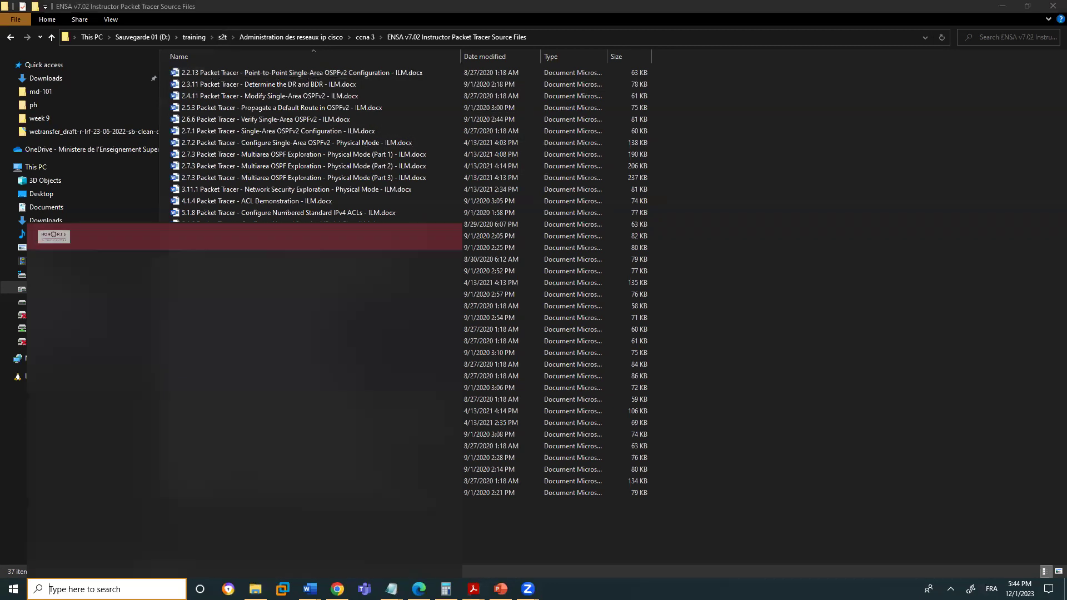
text(POWE)
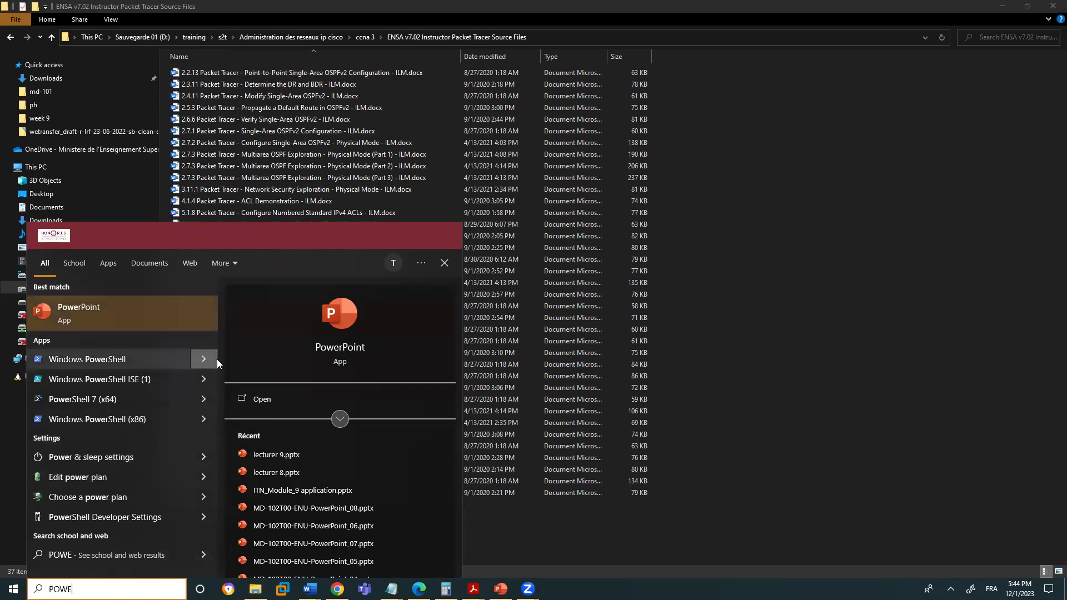
click(152, 360)
right_click(152, 360)
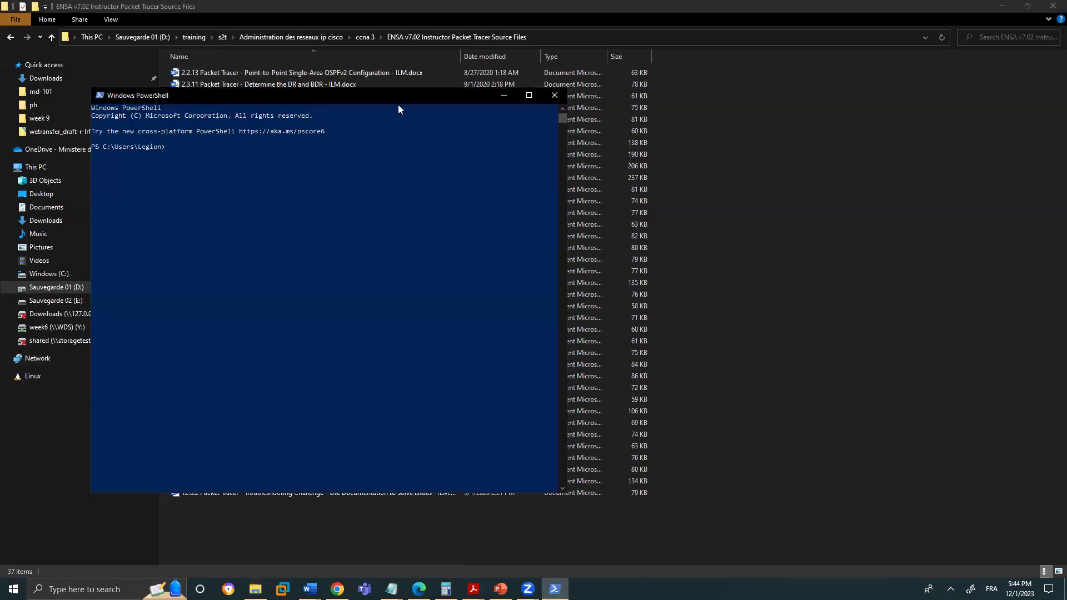
click(529, 95)
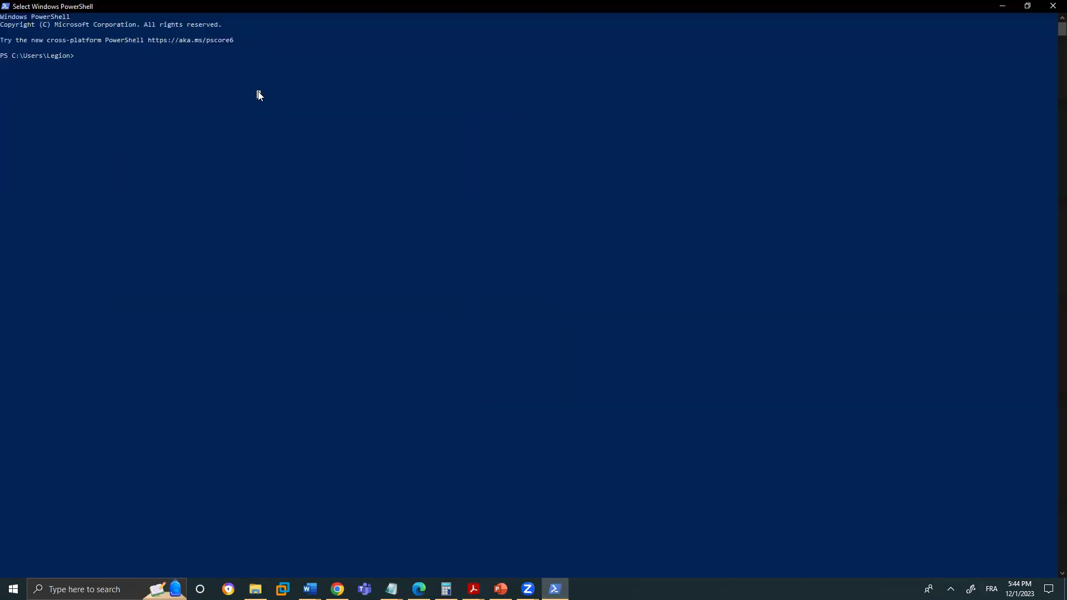
Run NSLOOKUP without arguments and copy the default DNS server's address.
text(NSLOOKUP)
key(Return)
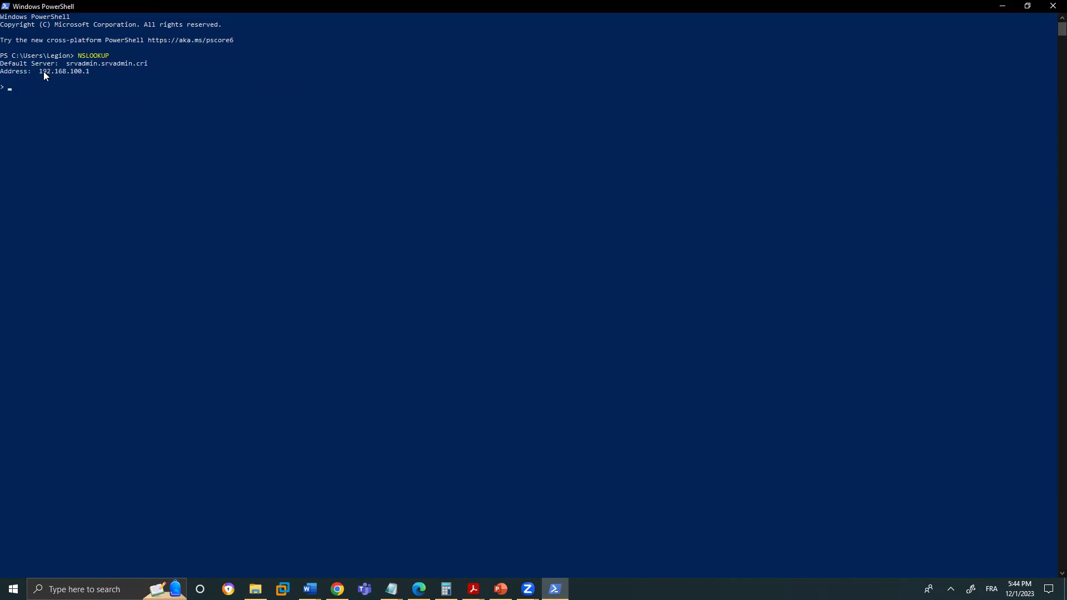
drag(37, 72, 96, 79)
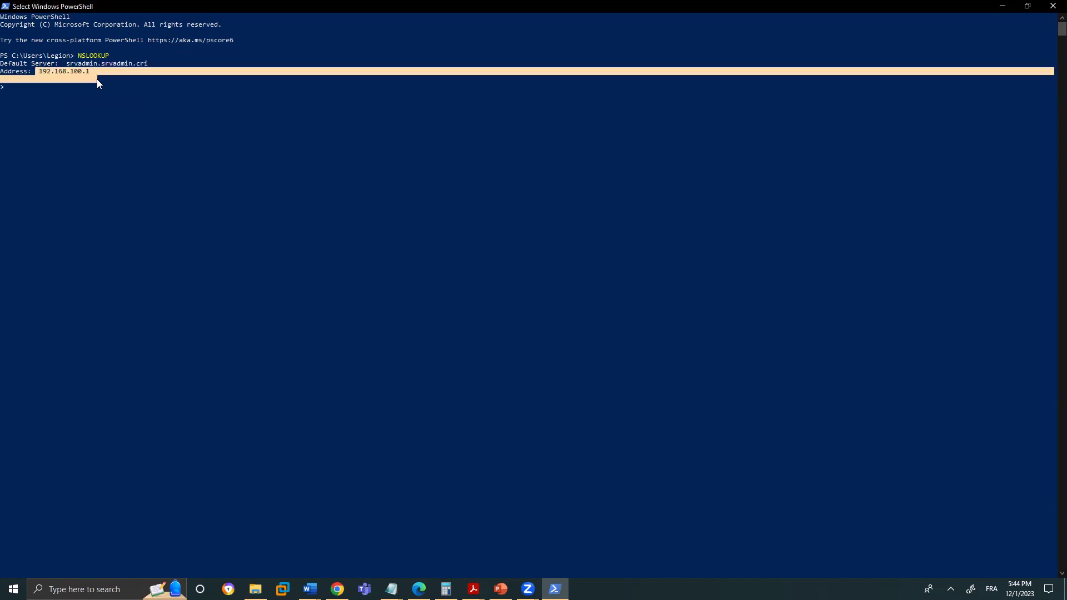
right_click(204, 136)
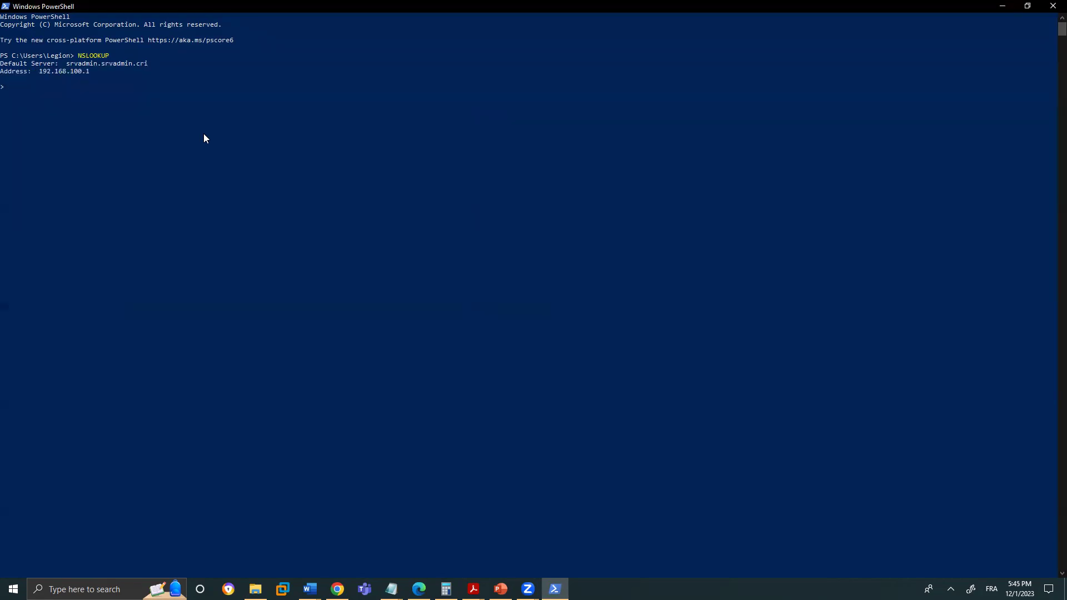
Exit the interactive lookup prompt and run NSLOOKUP 192.168.100.1.
key(ctrl+c)
key(Up)
text(192.168.100.1)
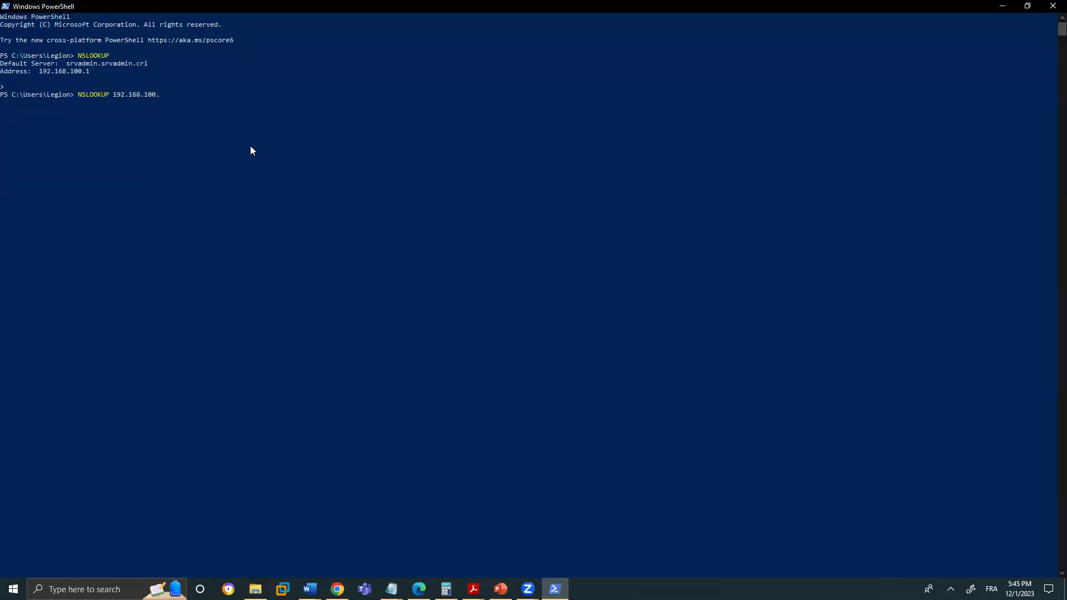
key(Return)
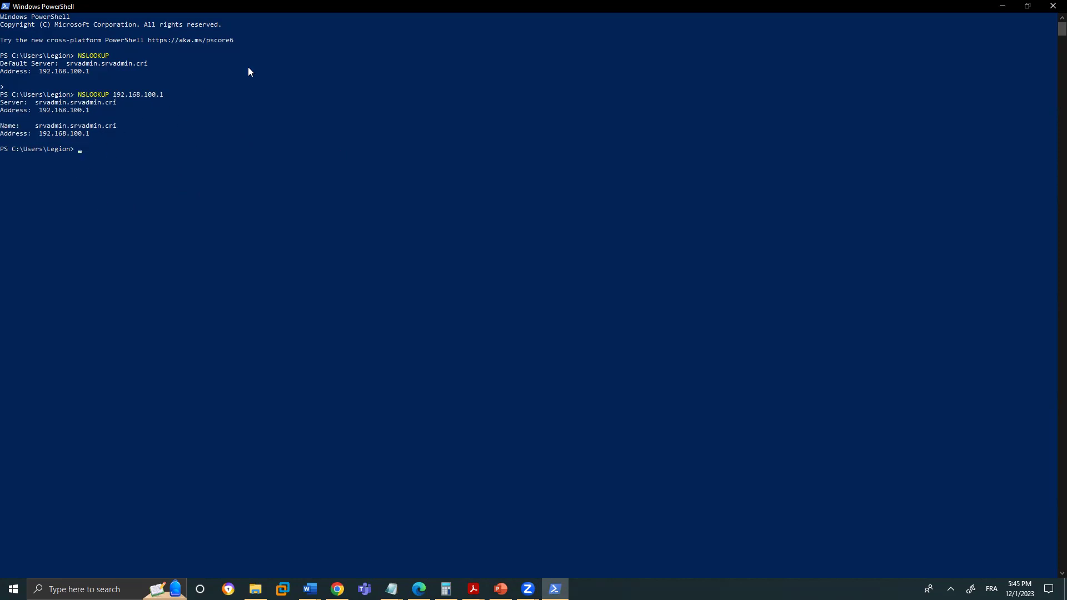
Circle the NSLOOKUP command, its IP address argument and the returned name and address with the screen pen, and erase the drawings.
key(ctrl+shift+p)
mouse_move(83, 86)
mouse_down()
mouse_move(92, 98)
mouse_move(165, 92)
mouse_move(91, 82)
mouse_up()
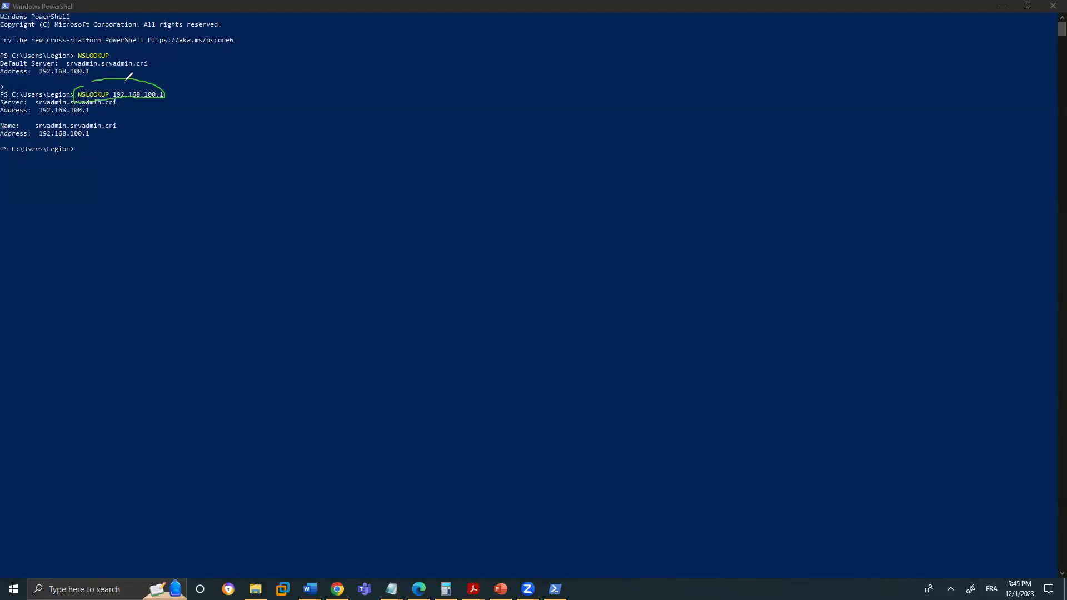
mouse_move(119, 85)
mouse_down()
mouse_move(152, 106)
mouse_move(141, 78)
mouse_up()
mouse_move(100, 119)
mouse_down()
mouse_move(44, 114)
mouse_move(28, 126)
mouse_move(81, 148)
mouse_move(124, 121)
mouse_move(89, 116)
mouse_up()
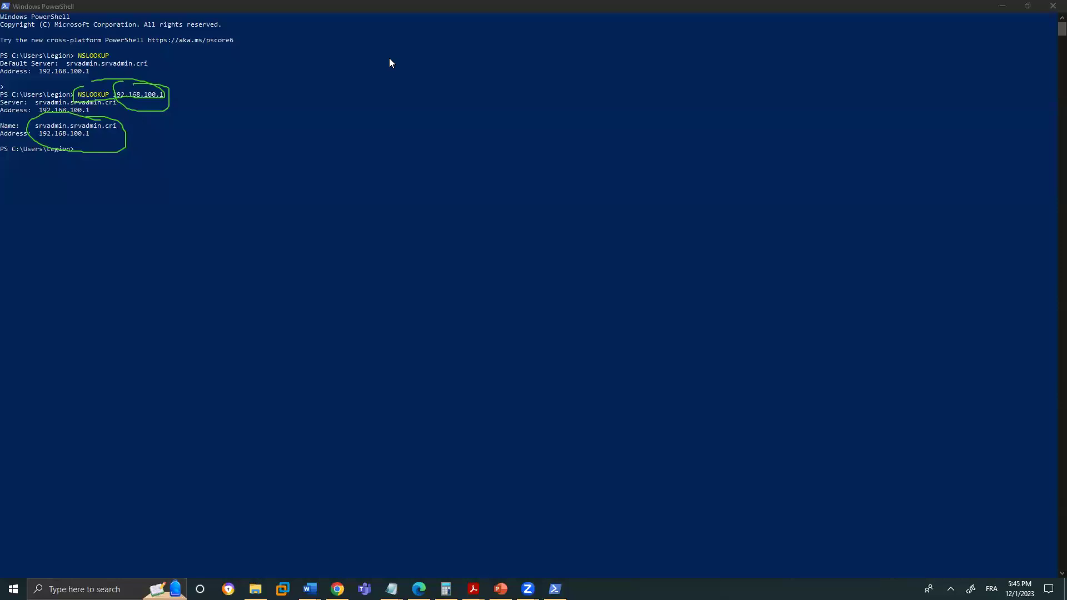
key(e)
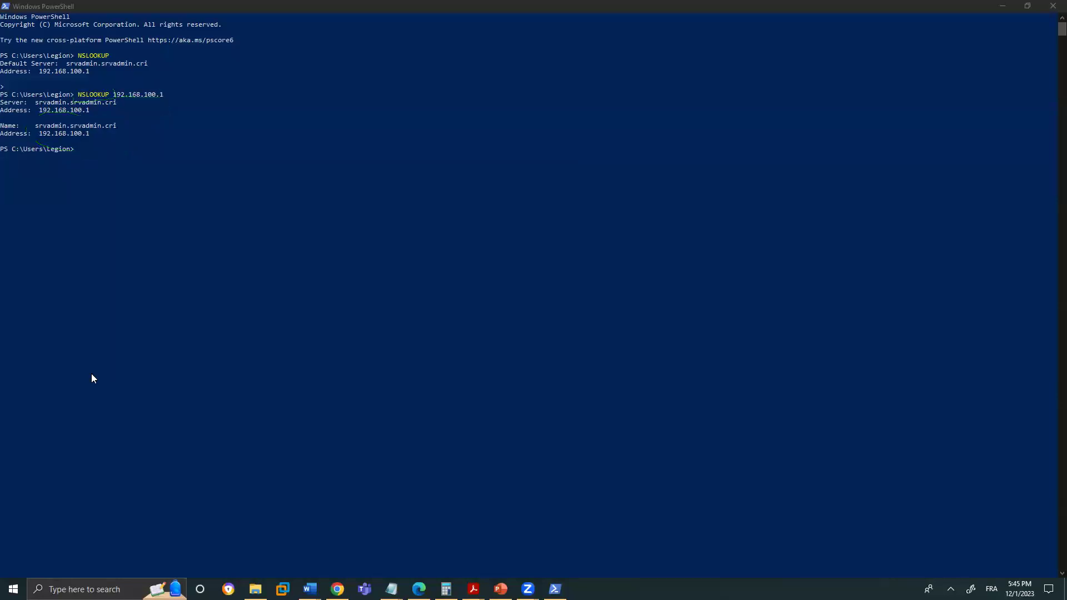
click(158, 164)
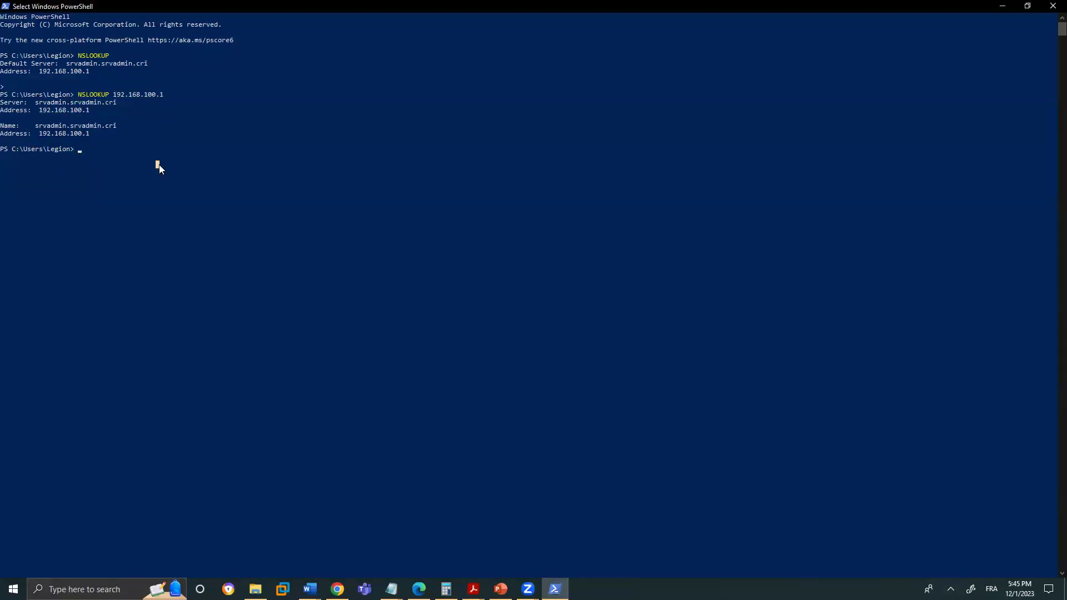
text(nslookup www.goo)
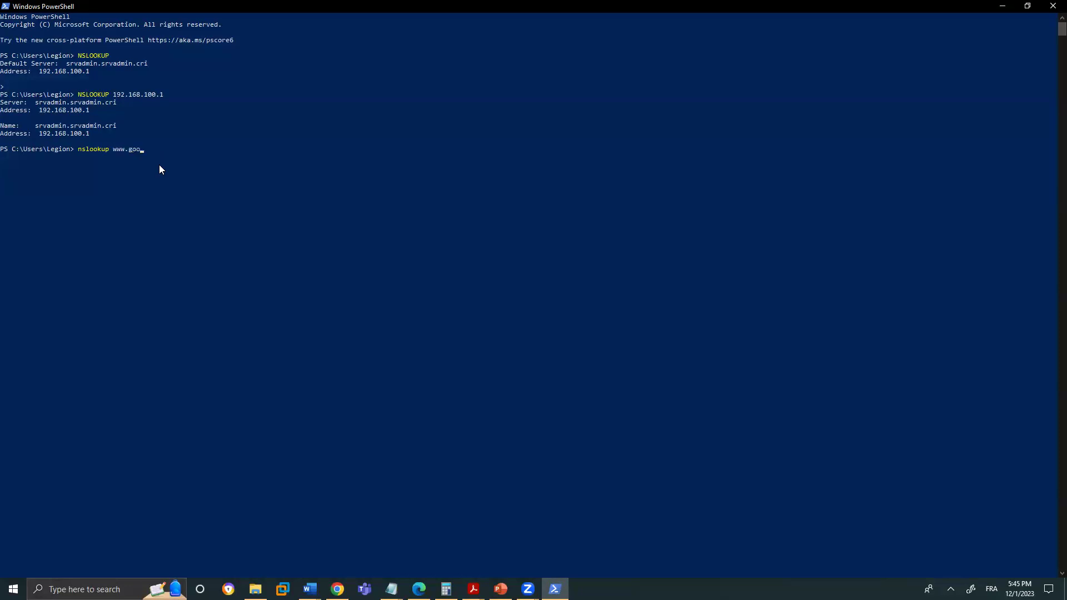
text(gle.fr)
key(Return)
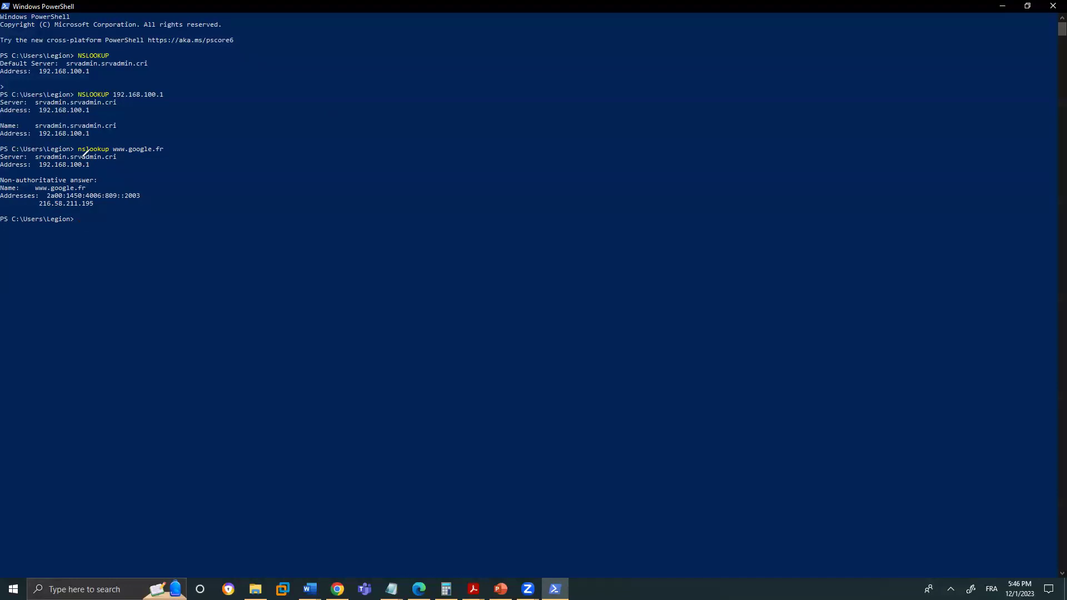
mouse_move(63, 181)
mouse_down()
mouse_move(38, 186)
mouse_move(29, 213)
mouse_move(167, 218)
mouse_move(123, 177)
mouse_move(89, 179)
mouse_up()
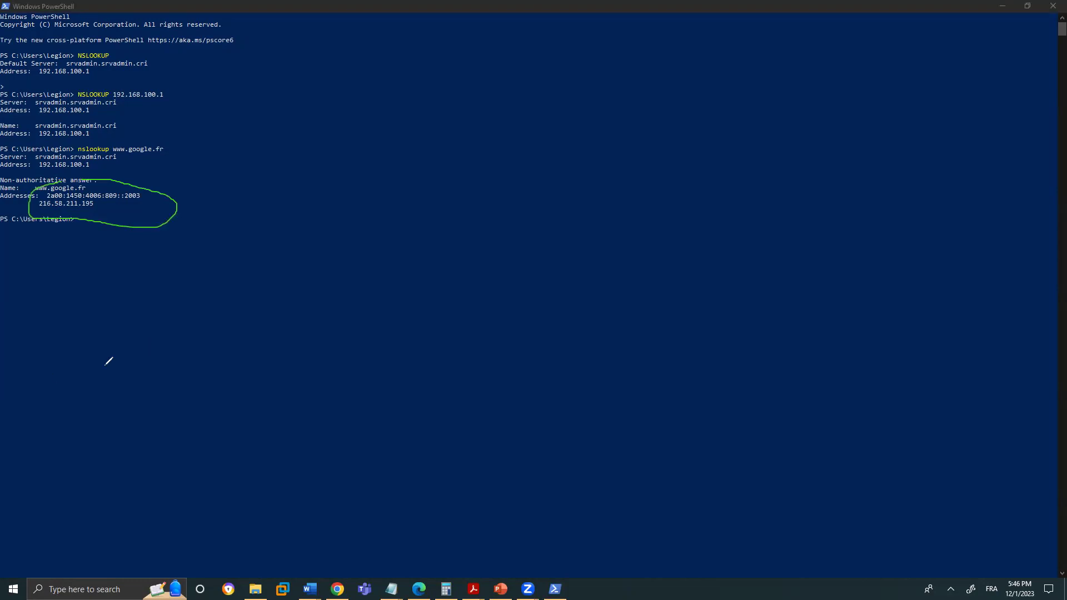
key(e)
key(Escape)
key(Up)
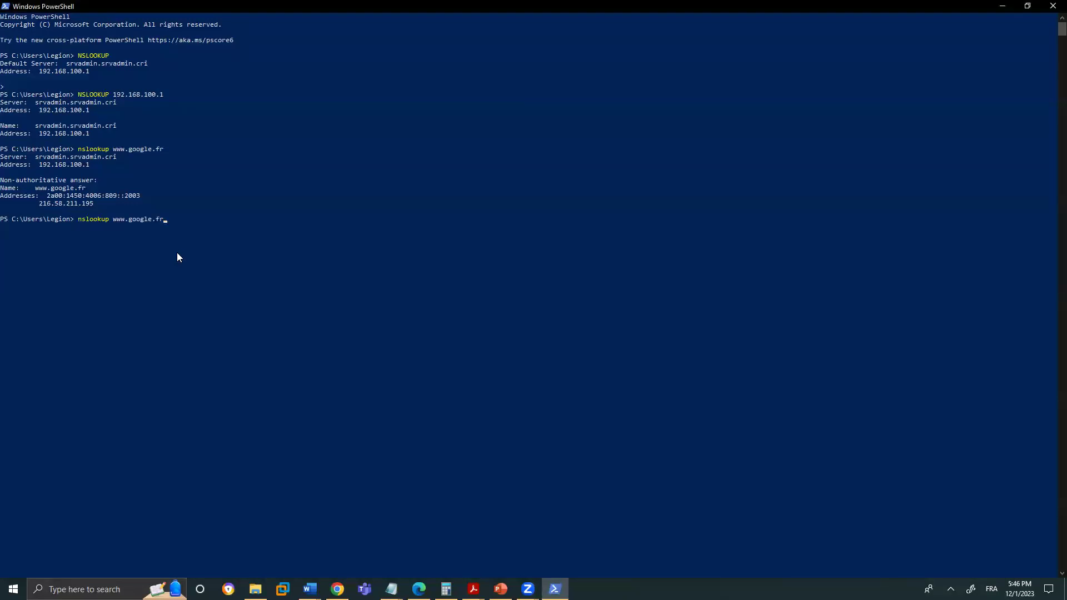
key(BackSpace)
key(BackSpace)
key(BackSpace)
key(BackSpace)
key(BackSpace)
key(Return)
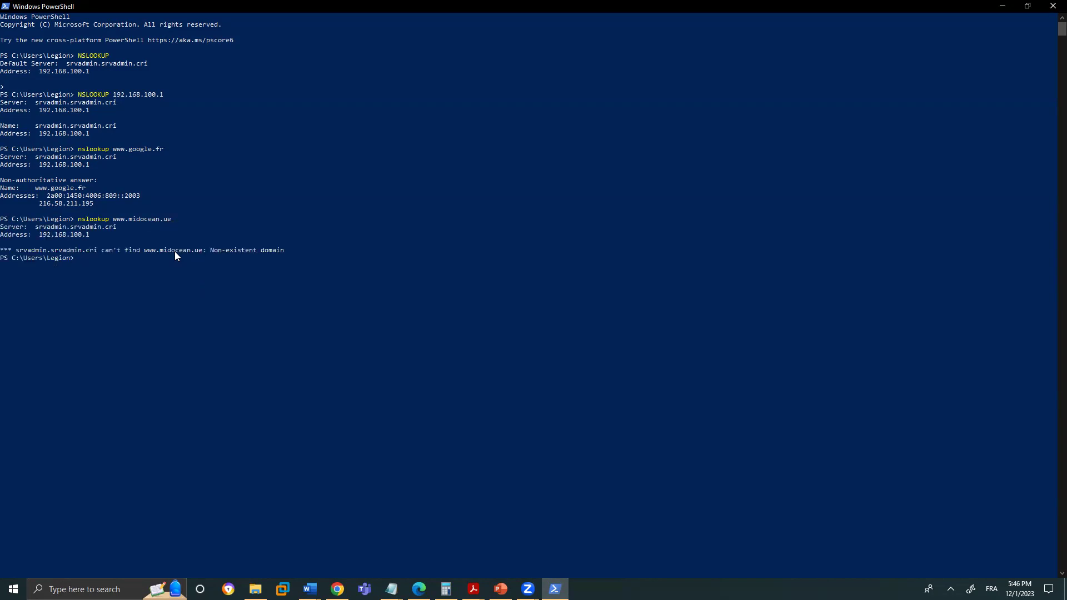
Switch to Chrome and search the web for midocean.
click(337, 589)
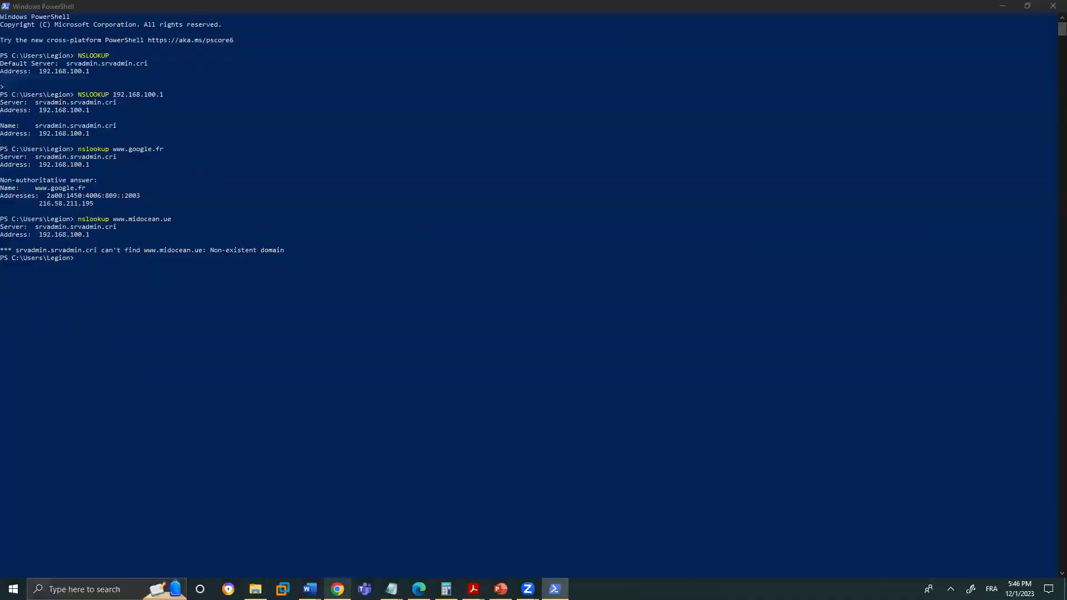
click(160, 36)
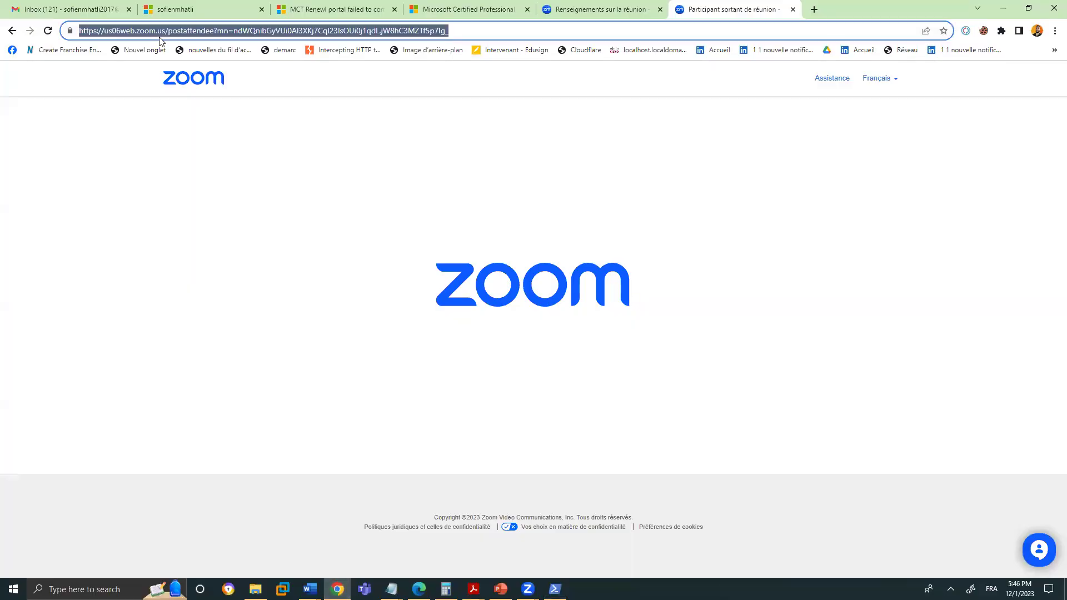
text(mid)
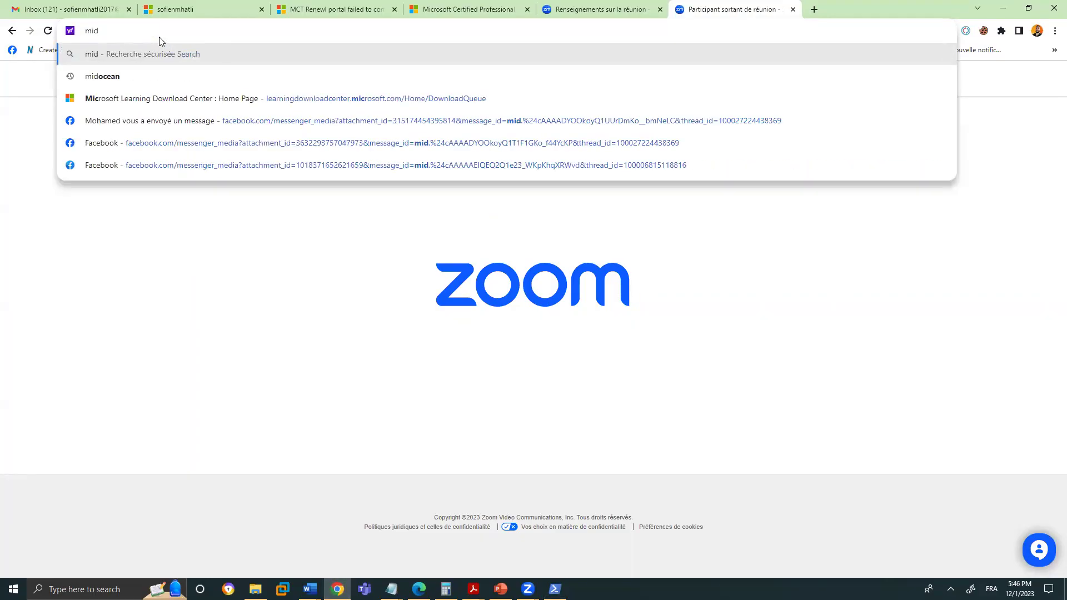
key(Down)
key(Return)
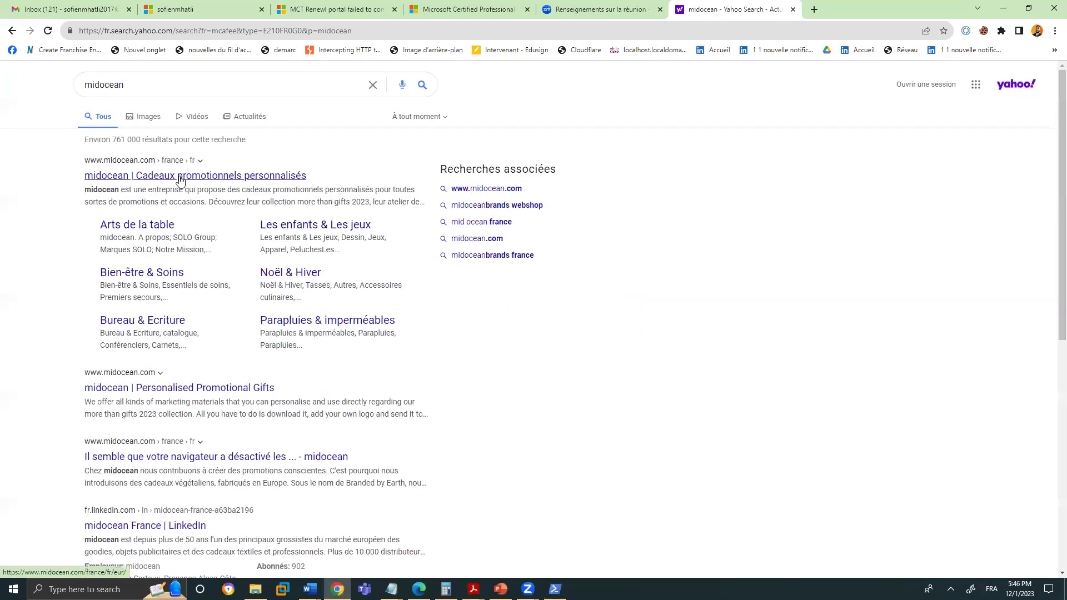
Refine the web search to midocean university.
click(150, 74)
text(univers)
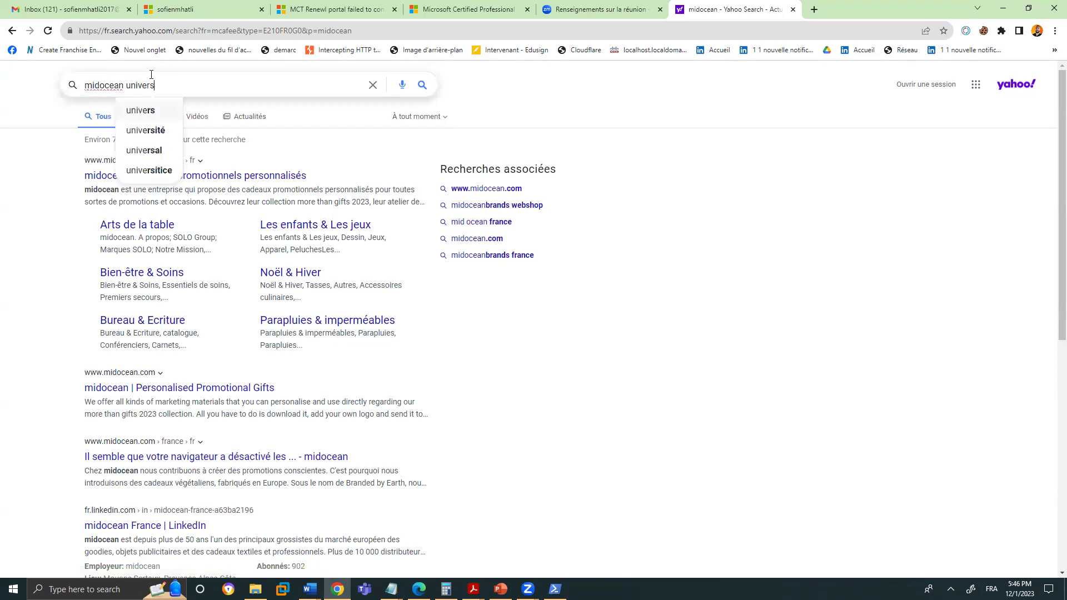
text(s)
key(BackSpace)
text(otu)
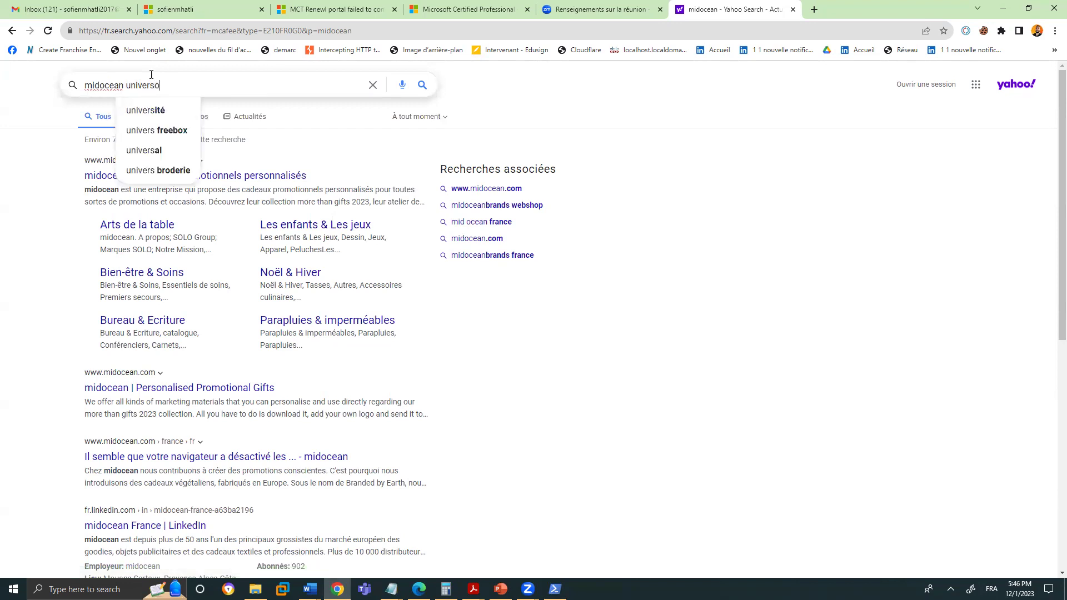
key(BackSpace)
key(BackSpace)
key(BackSpace)
text(ity)
key(Return)
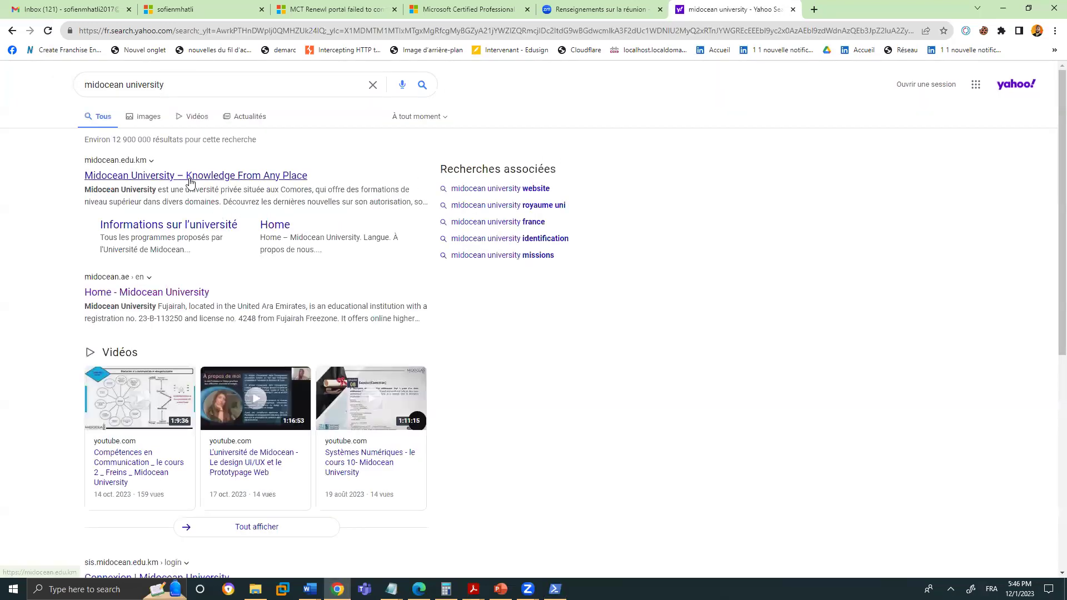
Open the midocean.edu.km result for Midocean University and copy the domain from the site's address, without the https prefix.
click(190, 180)
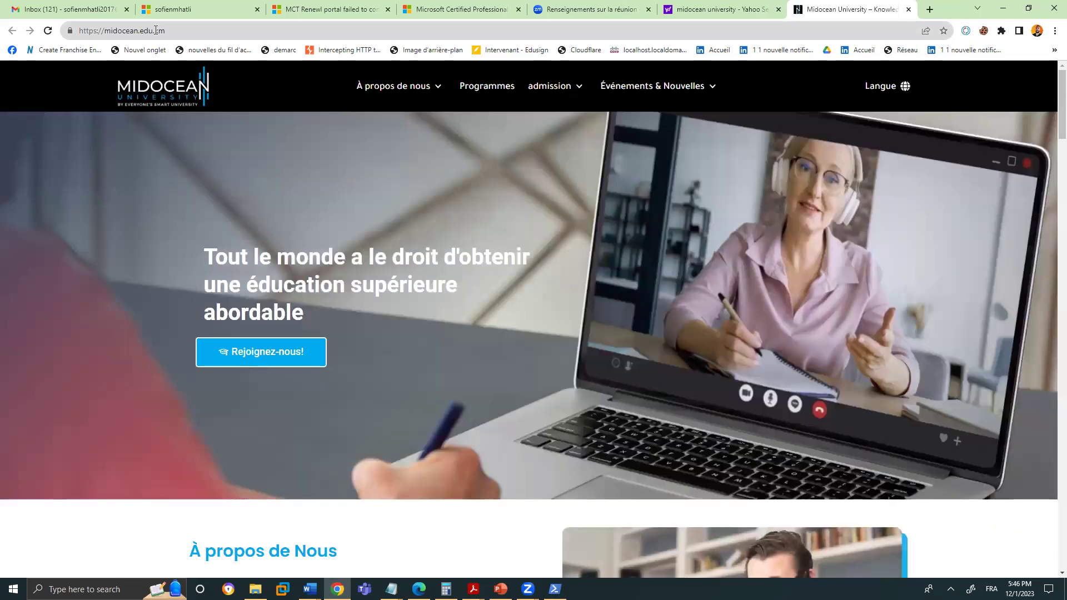
click(135, 33)
click(120, 32)
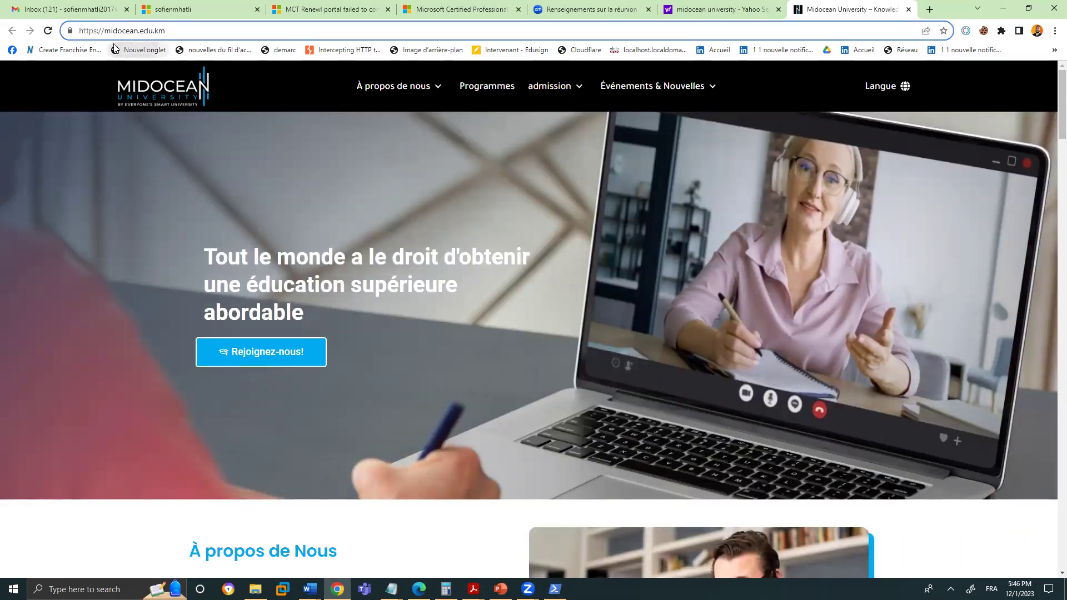
click(142, 50)
click(12, 31)
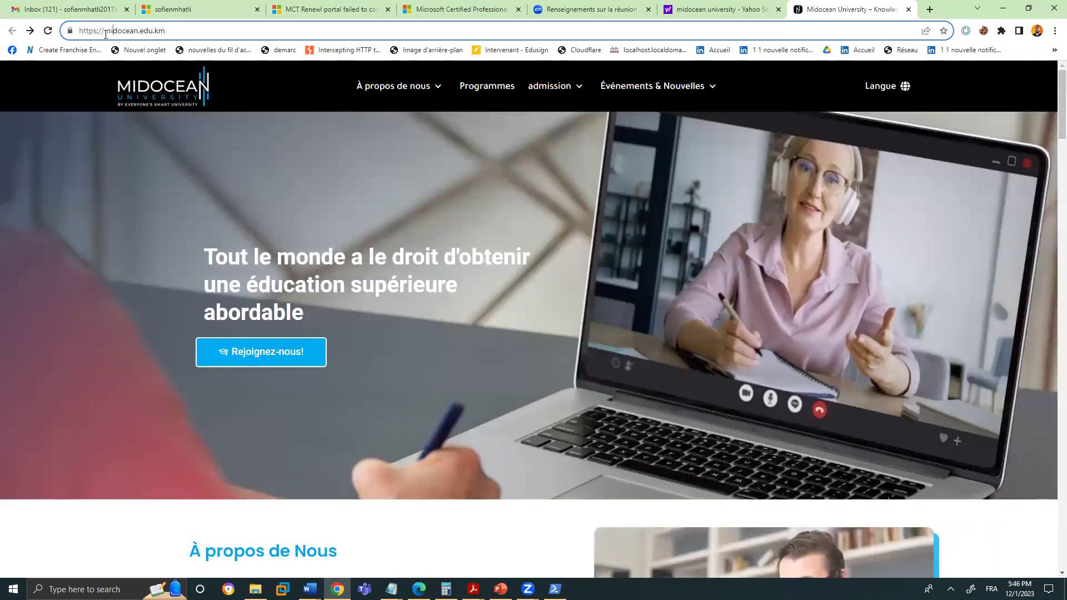
drag(104, 32, 167, 33)
right_click(144, 36)
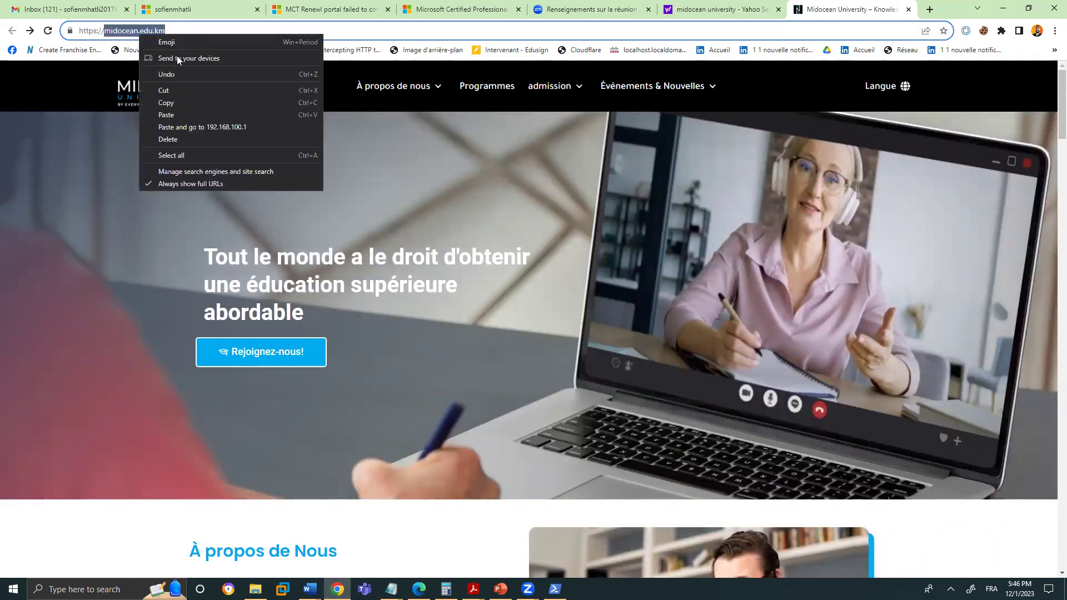
click(190, 103)
Switch to PowerShell, insert the copied domain and run nslookup midocean.edu.km.
scroll(472, 306, down, 10)
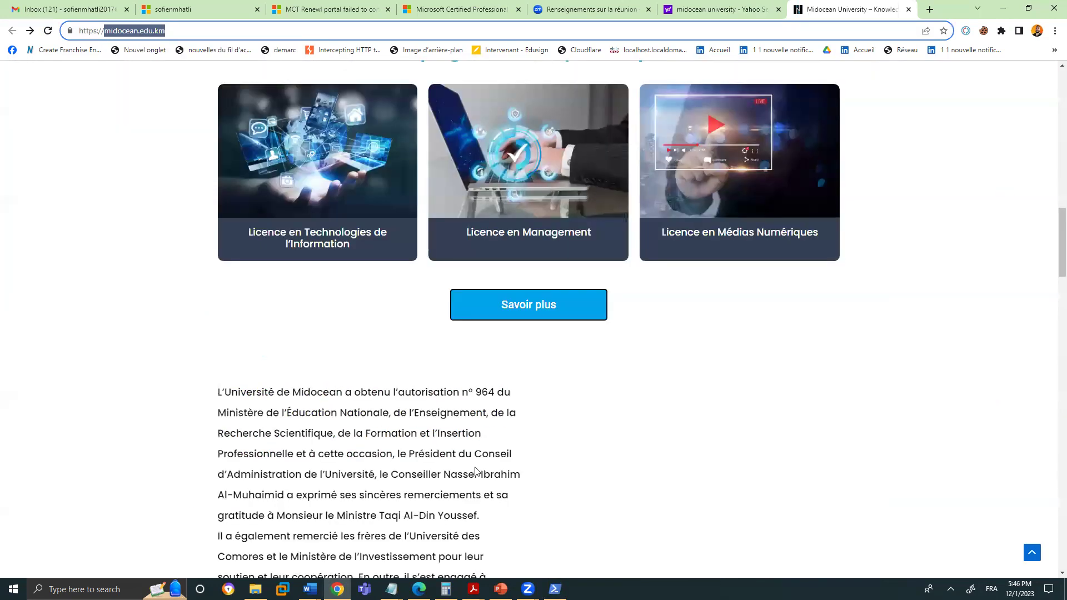
click(555, 590)
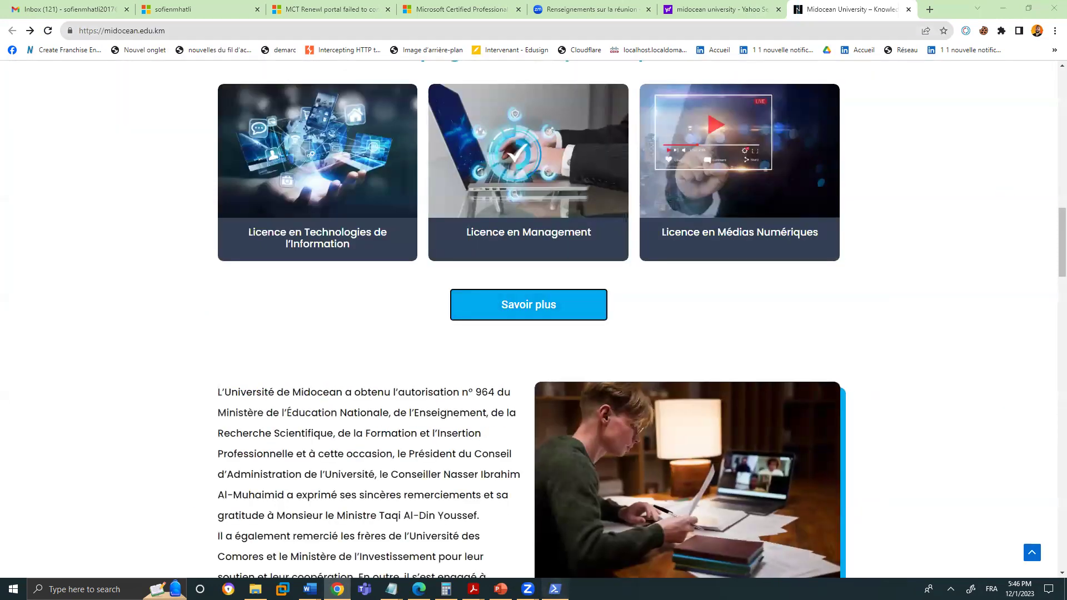
right_click(279, 287)
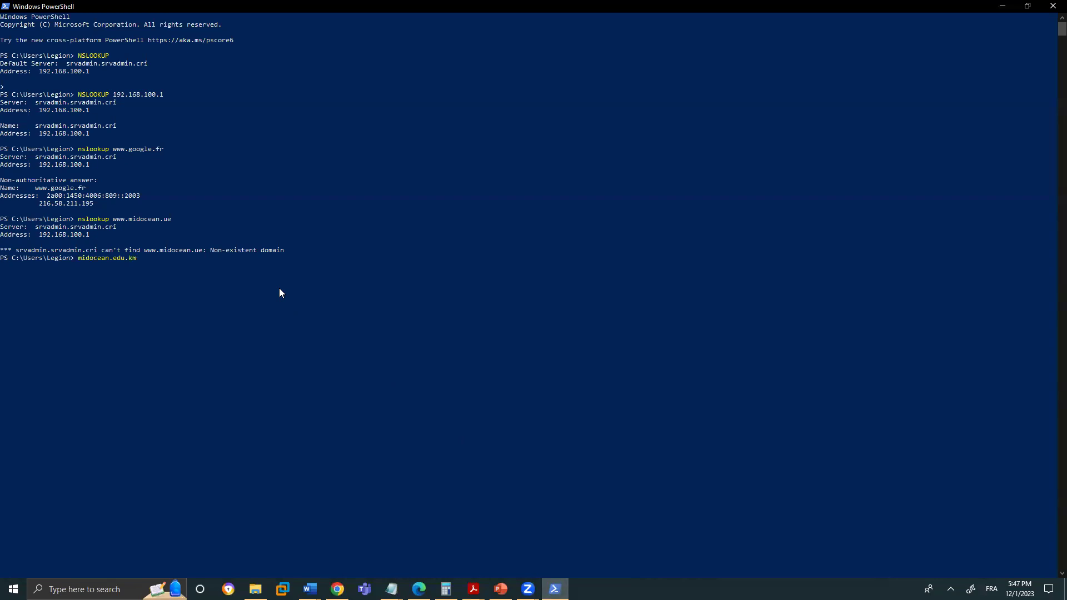
text(nslookup)
key(Return)
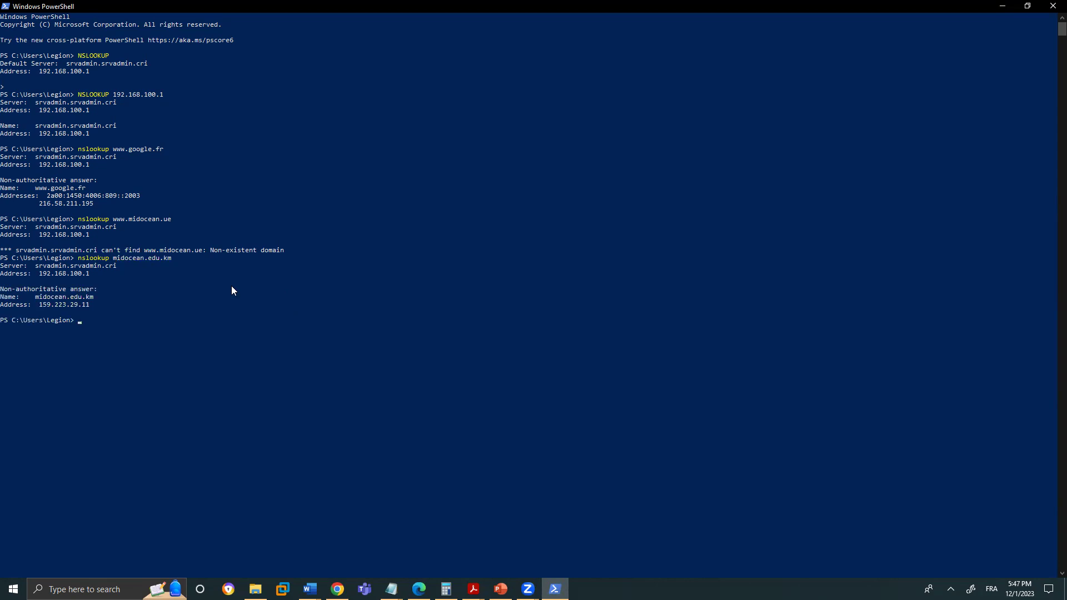
Run a reverse lookup with nslookup on the university's address 159.223.29.11.
drag(98, 305, 2, 258)
click(103, 312)
text(nslookup 159.223.29)
text(.11)
key(Return)
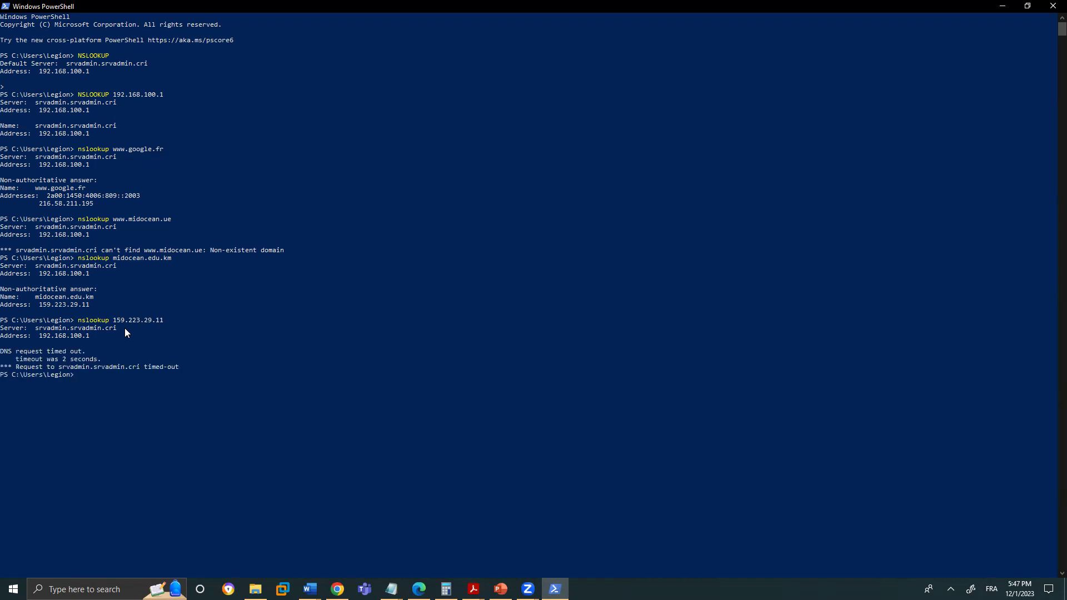
Recall the last lookup command, replace nslookup with ping, run ping 159.223.29.11 and interrupt it.
key(Up)
key(Left)
key(Left)
key(BackSpace)
key(BackSpace)
key(BackSpace)
key(BackSpace)
key(BackSpace)
key(BackSpace)
key(BackSpace)
key(BackSpace)
text(ping)
key(Return)
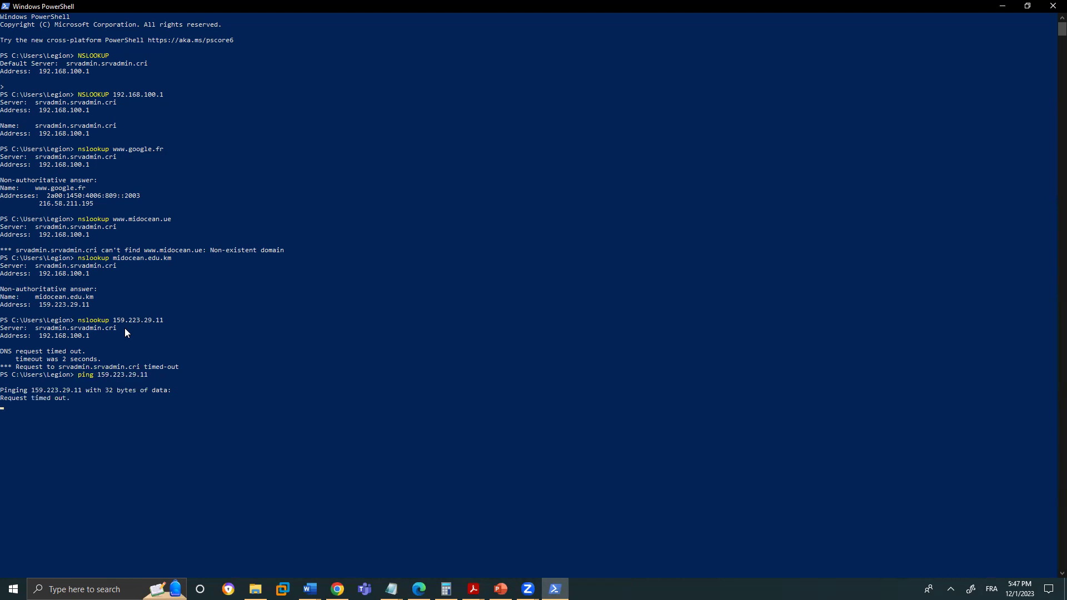
key(ctrl+c)
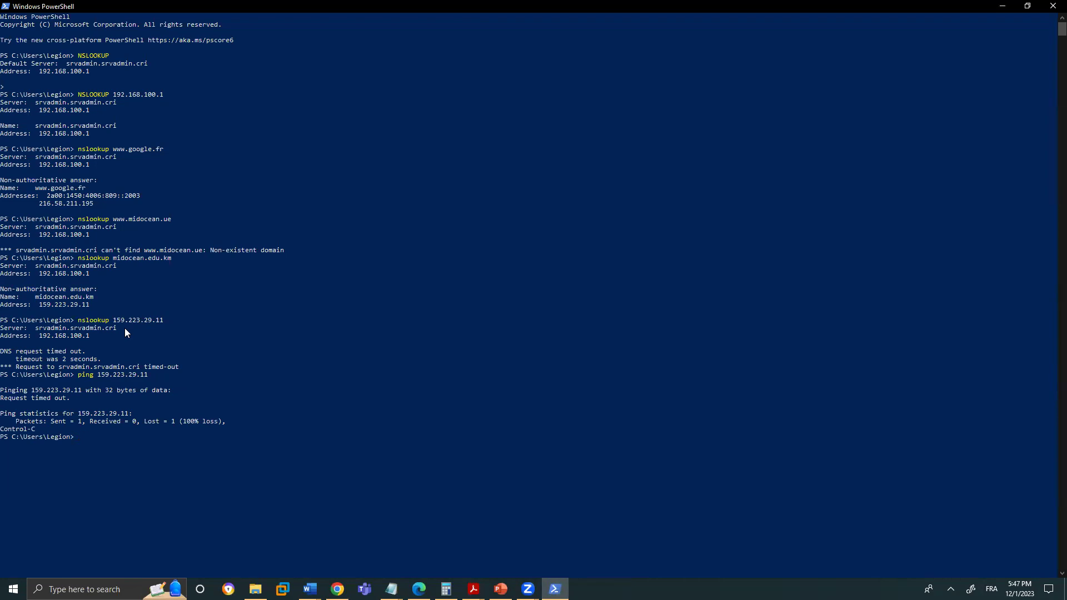
Try to run the nmap command without arguments.
text(namp)
key(BackSpace)
key(BackSpace)
text(m)
key(BackSpace)
key(BackSpace)
text(map)
key(Return)
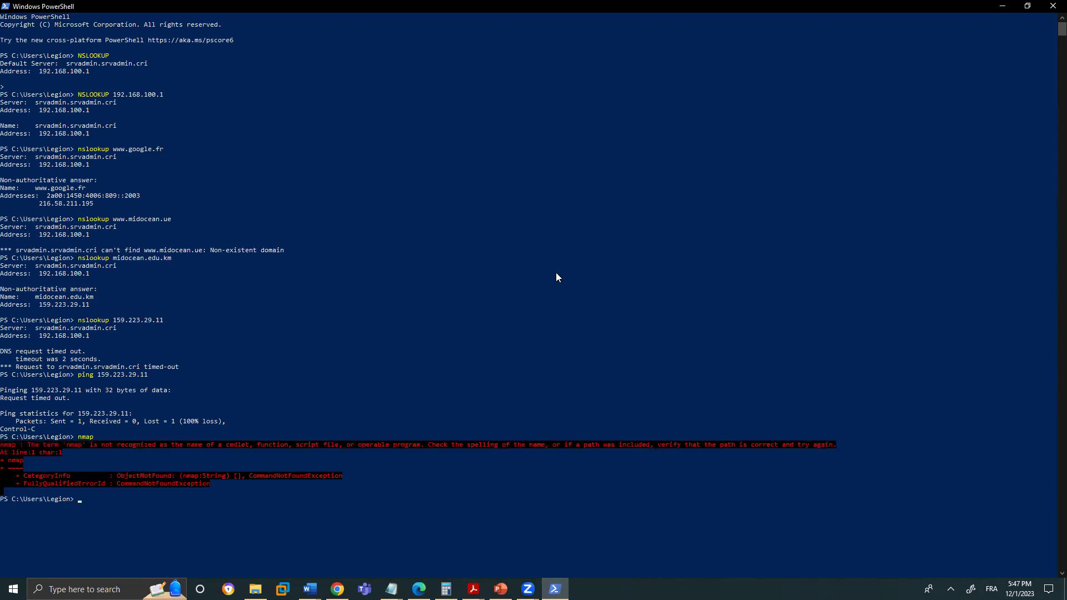
Switch to Chrome and highlight the https protocol in the Midocean University site's address.
click(419, 589)
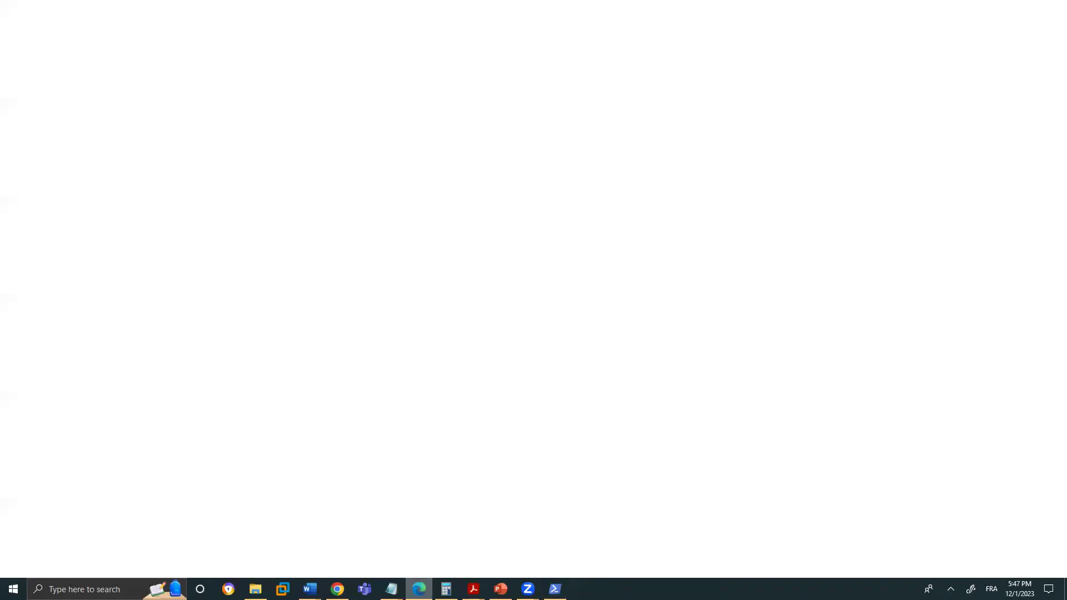
click(337, 590)
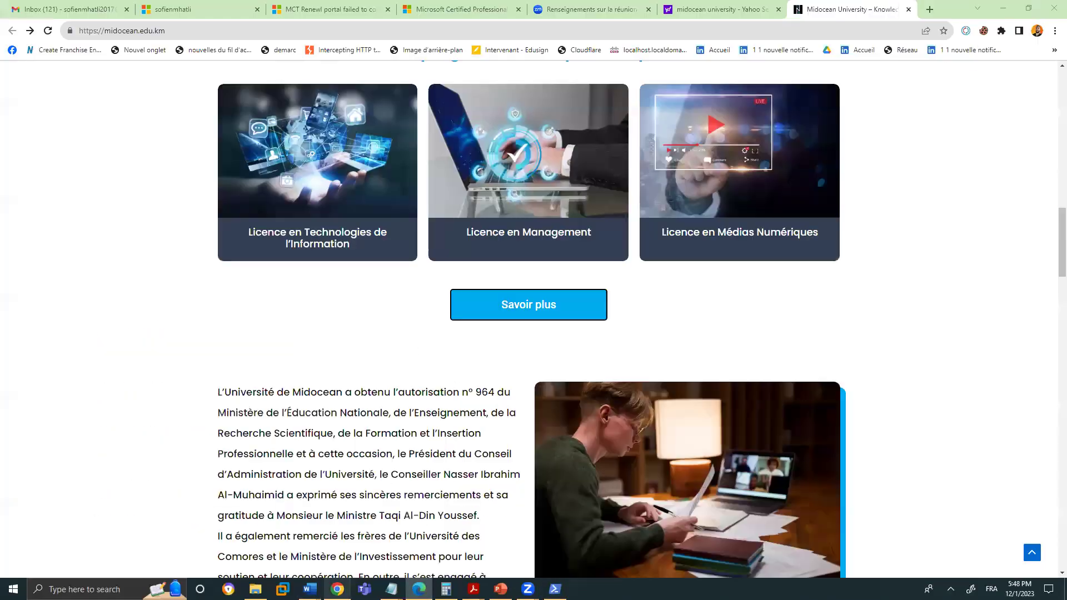
click(149, 35)
drag(98, 31, 80, 34)
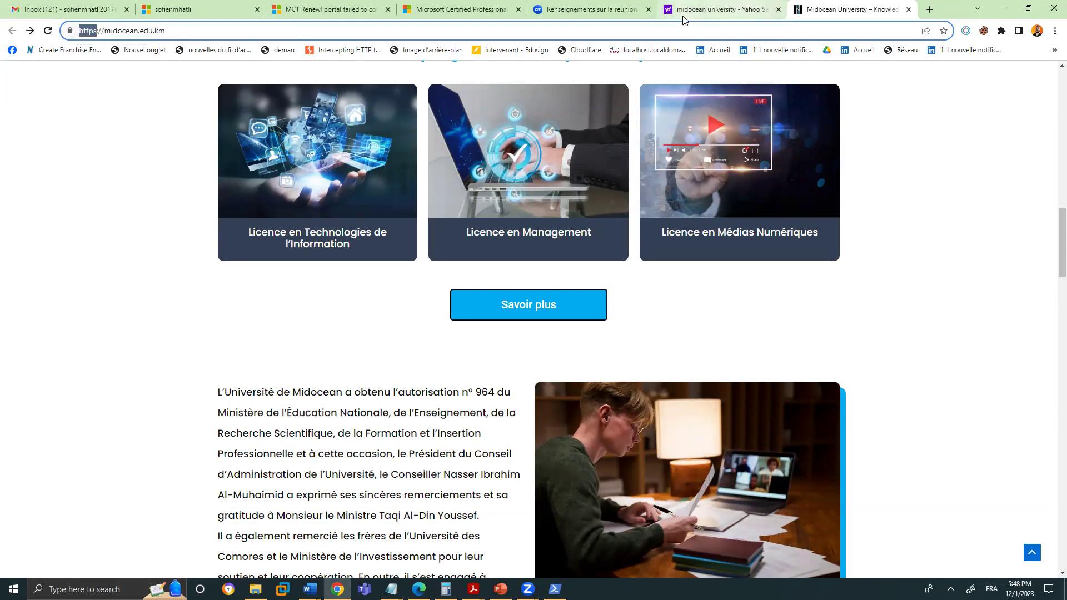
Open the Microsoft Azure portal in the tab with the Yahoo search and sign in with the saved Gmail account.
key(ctrl+shift+Tab)
key(ctrl+shift+Tab)
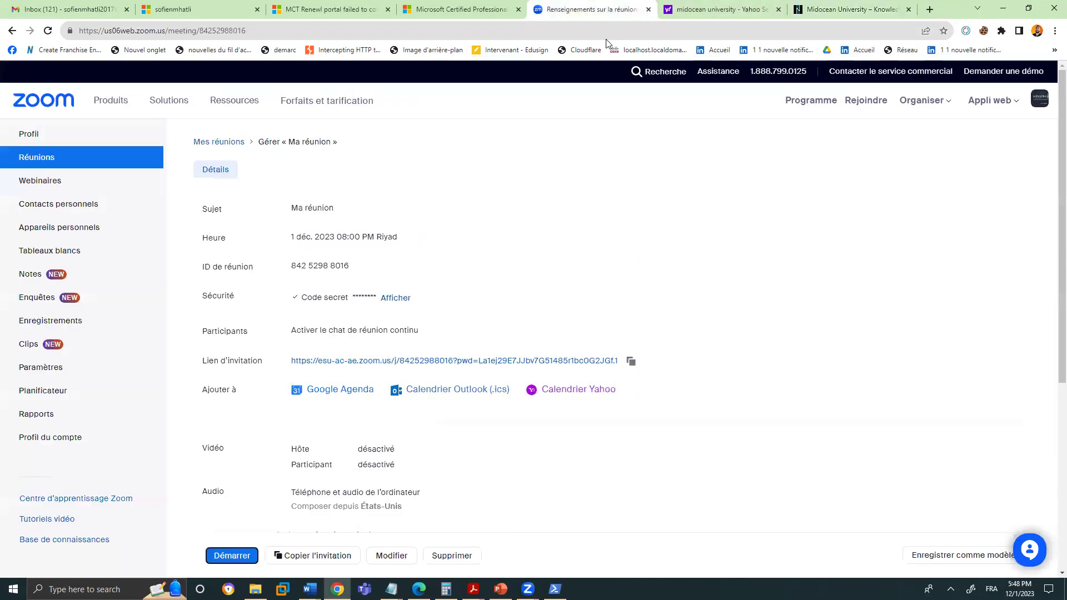
click(746, 4)
click(699, 32)
text(po)
key(Return)
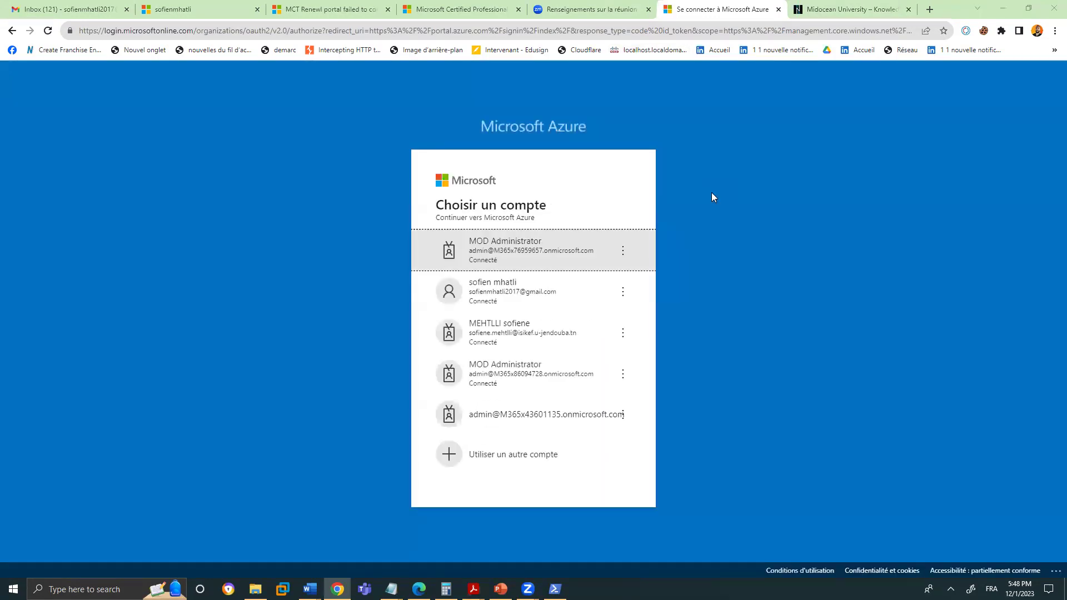
click(572, 301)
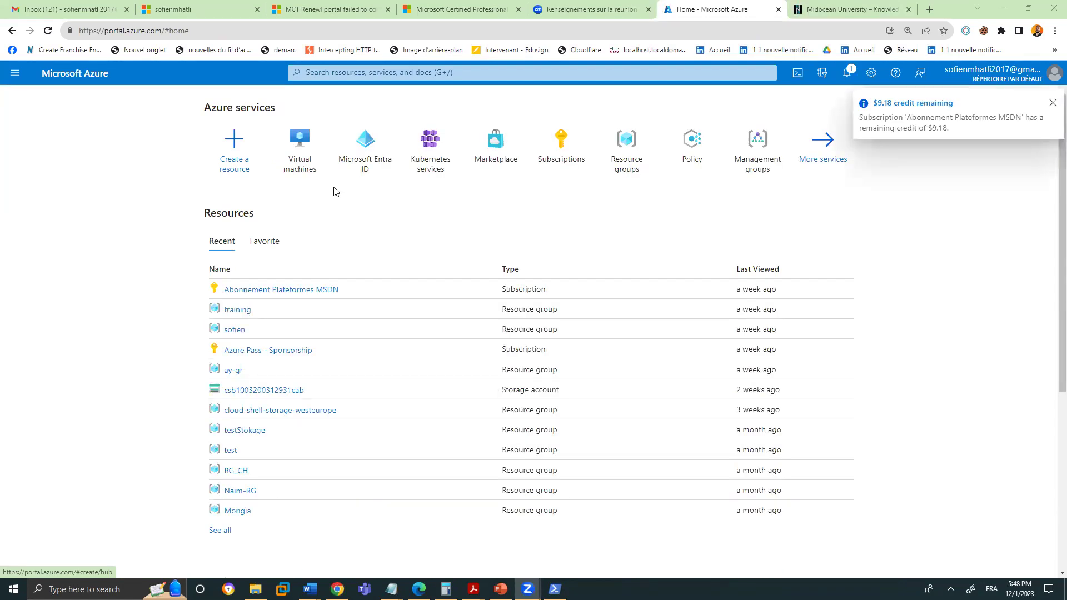
Start creating an Azure virtual machine and assign it to the existing resource group BSB.
click(316, 166)
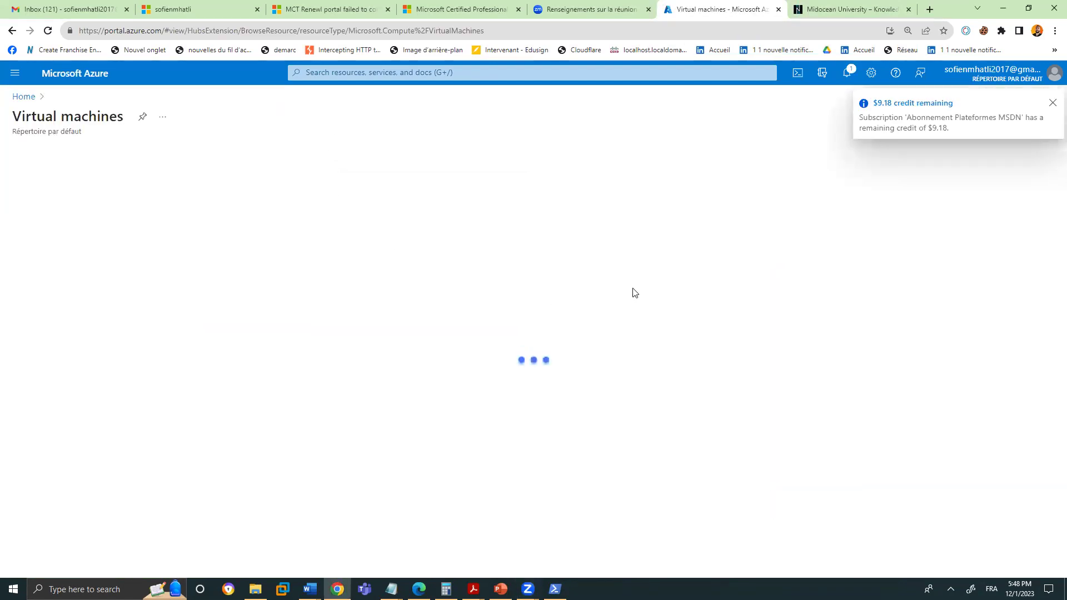
click(40, 153)
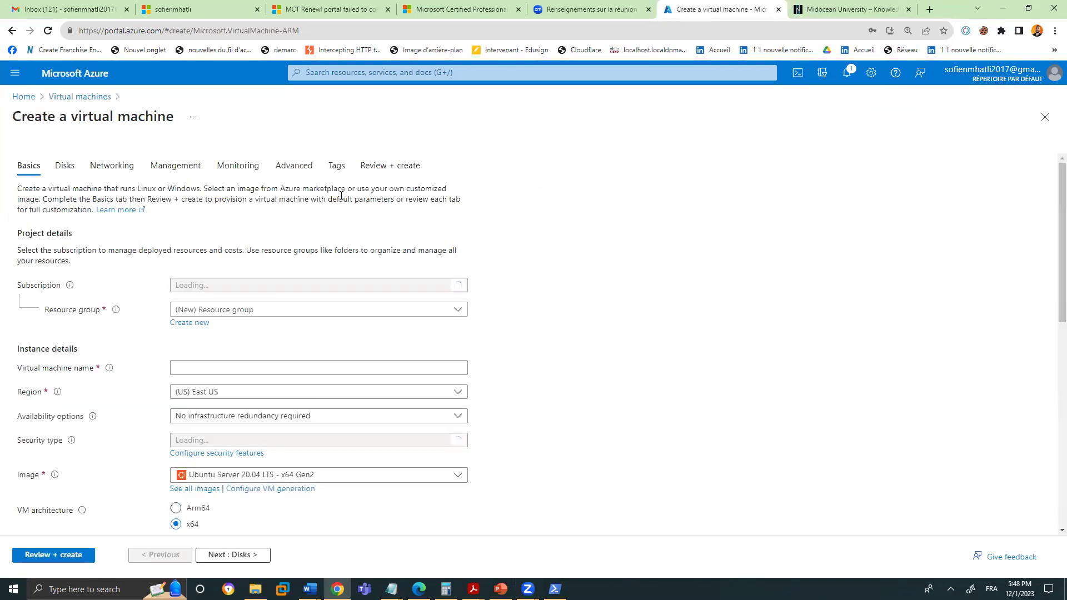
click(298, 309)
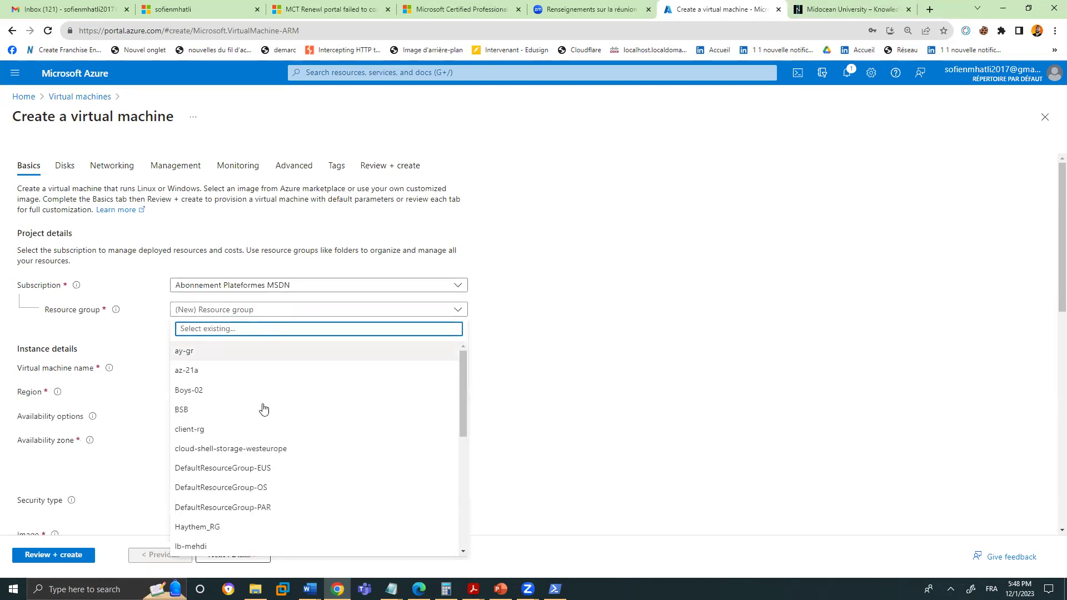
key(Escape)
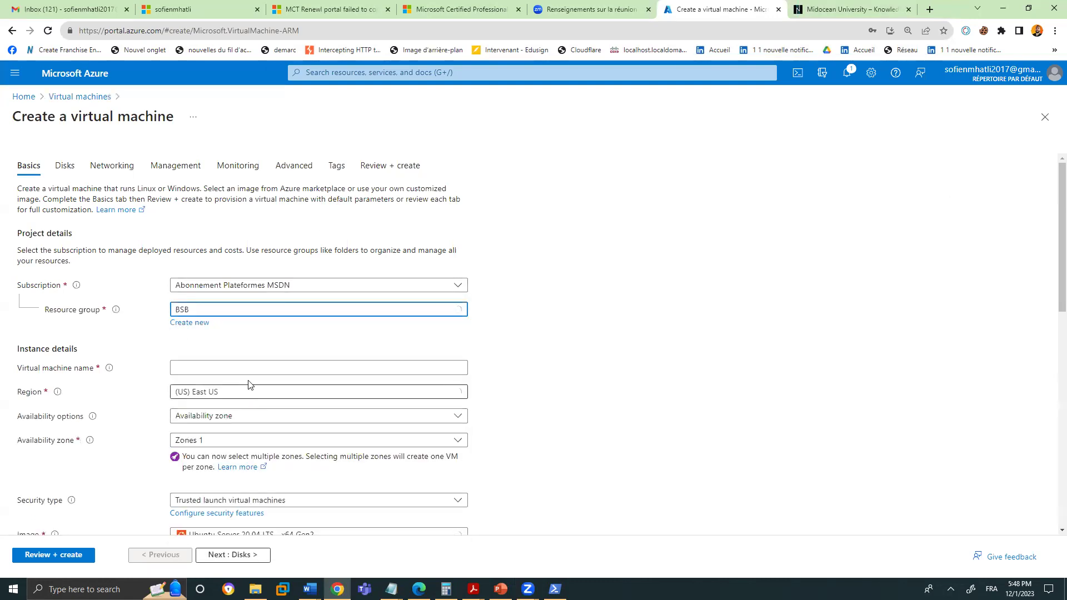
Name the virtual machine presenta and set its region to (Europe) France Central.
click(249, 370)
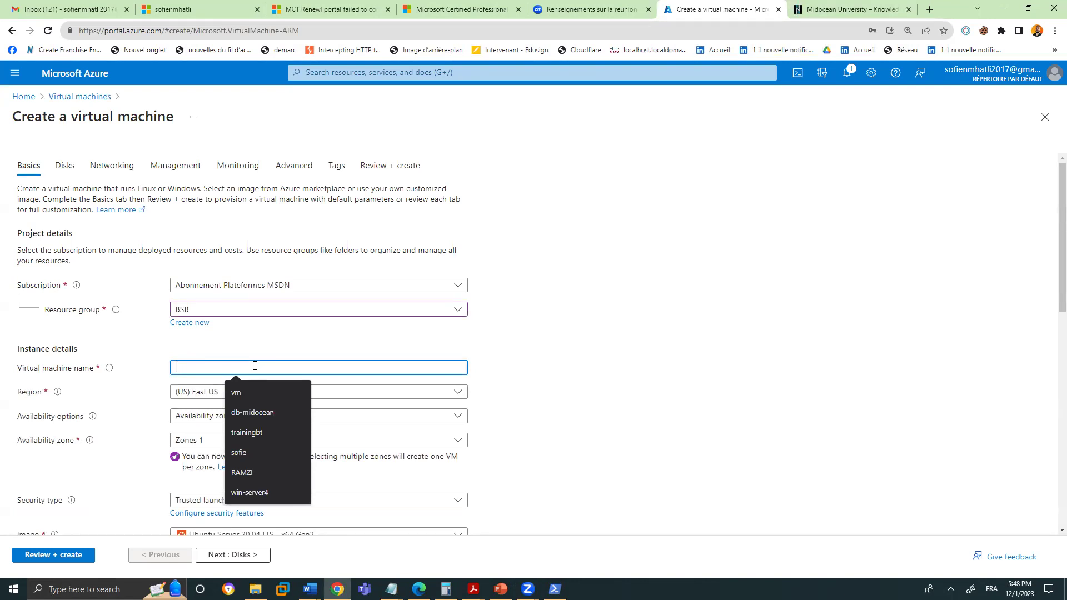
text(pr)
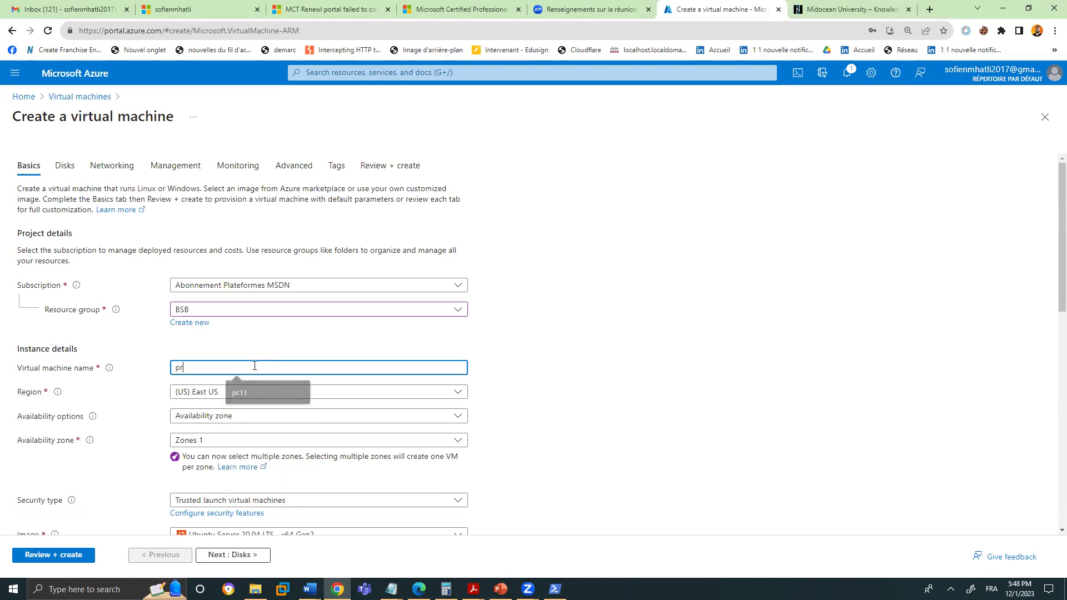
text(esenta)
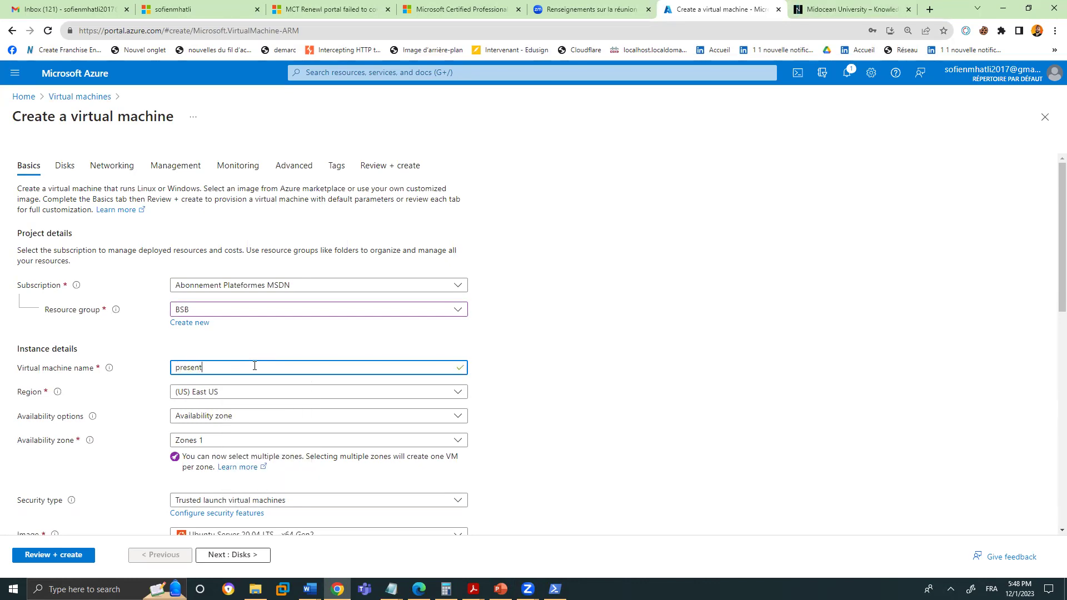
scroll(305, 344, down, 3)
click(254, 244)
text(fra)
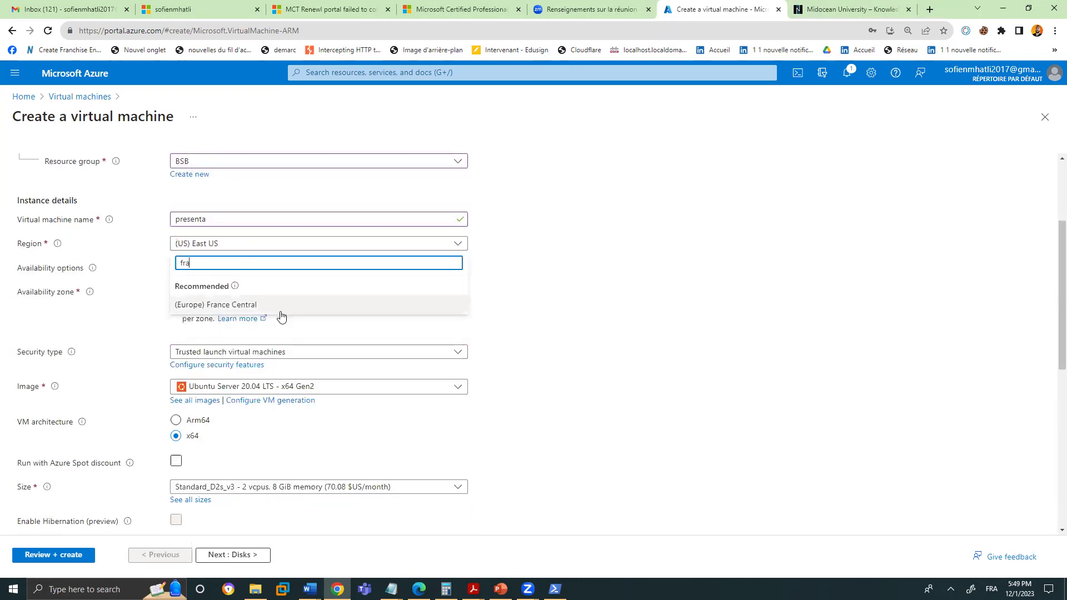
click(280, 306)
Filter the available images by 2019 and choose Windows Server 2019 Datacenter - x64 Gen2 as the machine's image.
click(292, 389)
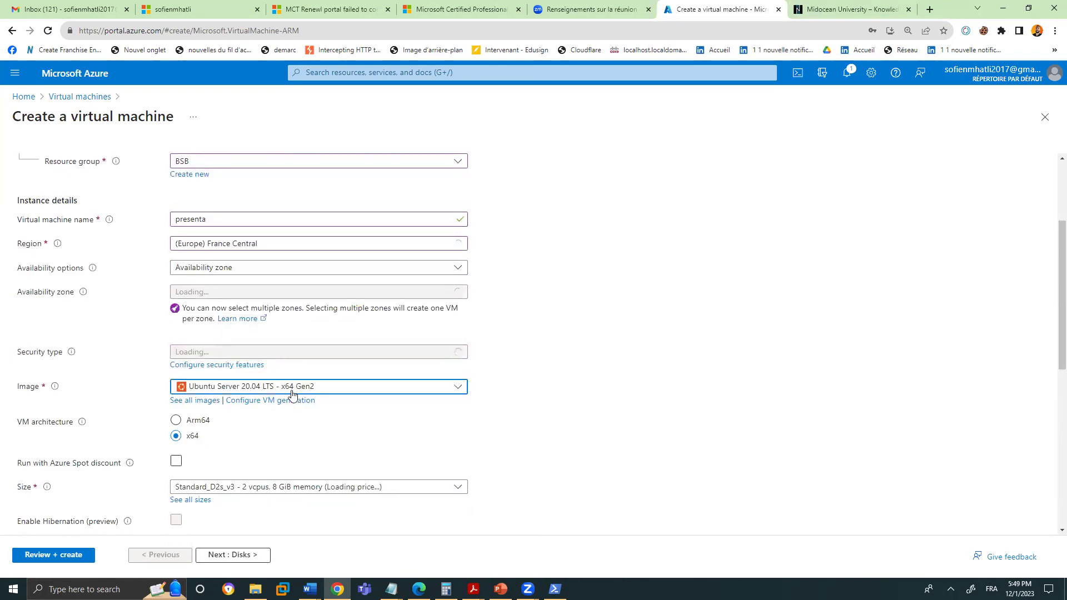
text(ha)
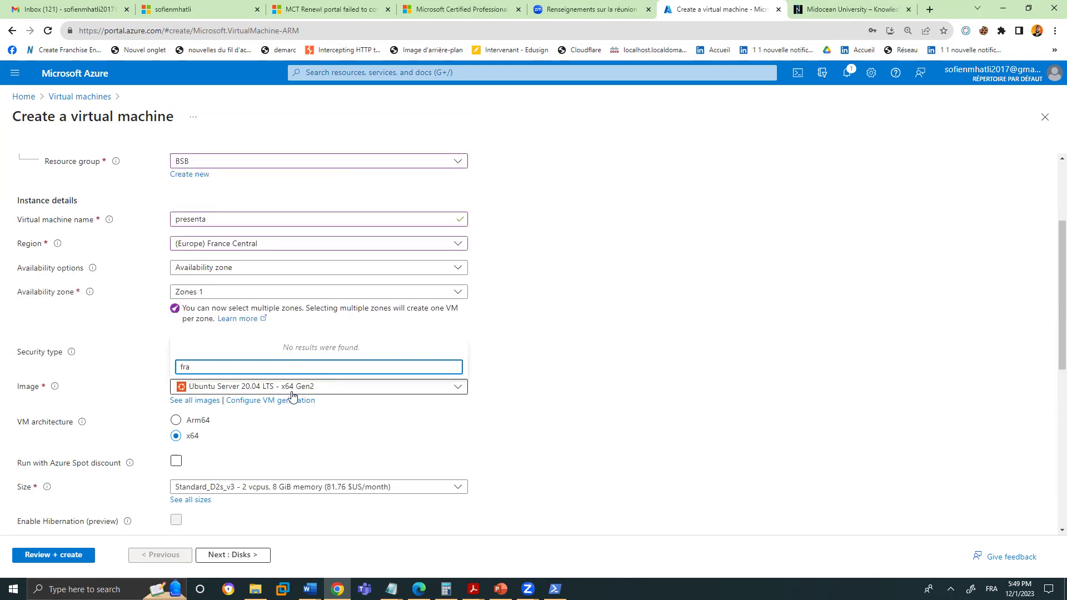
click(300, 388)
click(358, 389)
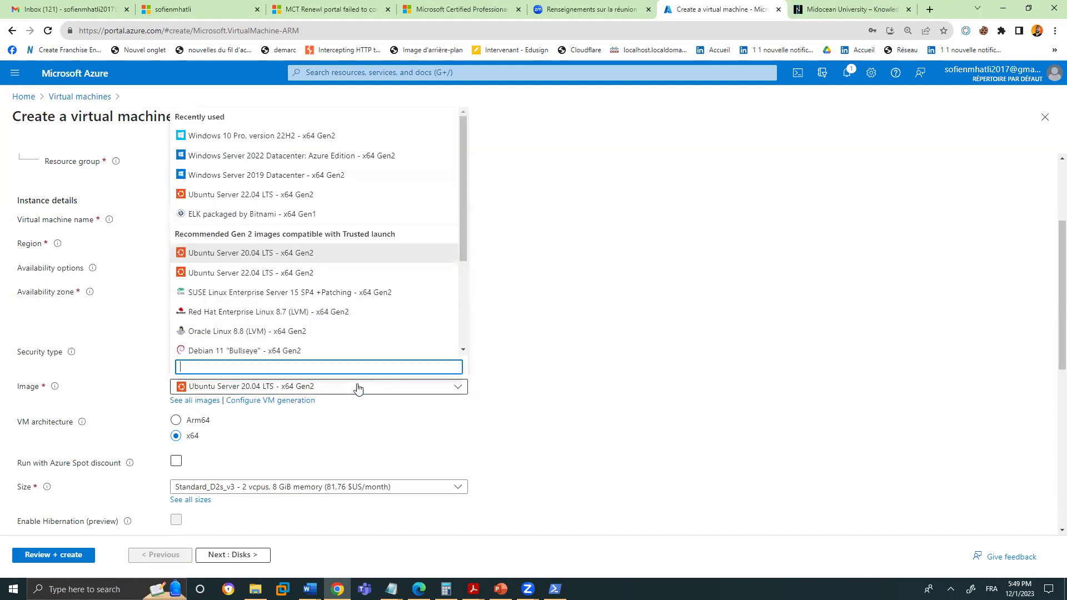
text(w)
key(BackSpace)
text(2019)
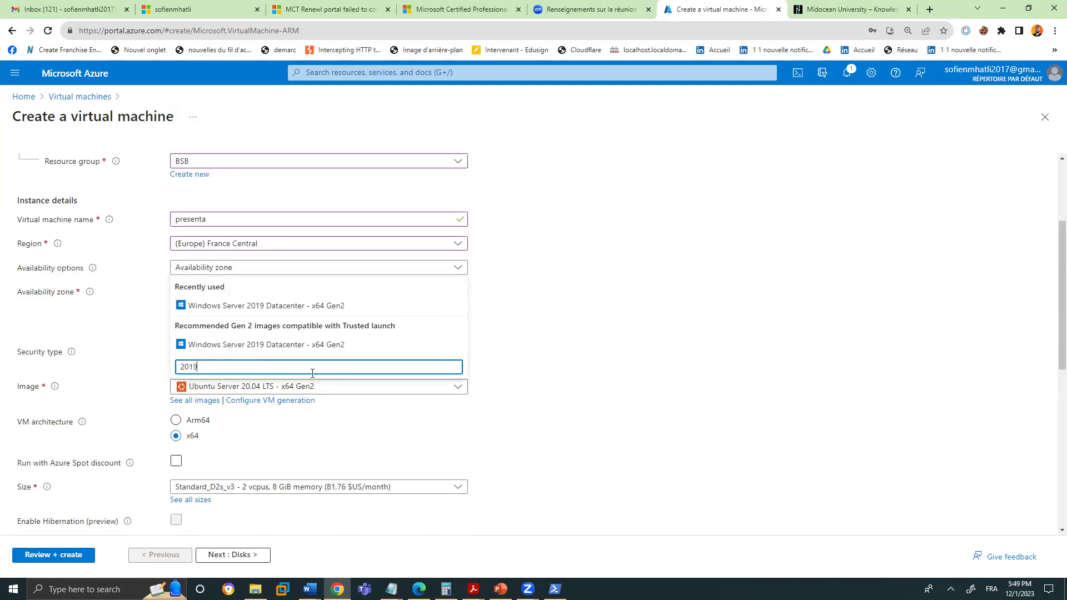
click(368, 346)
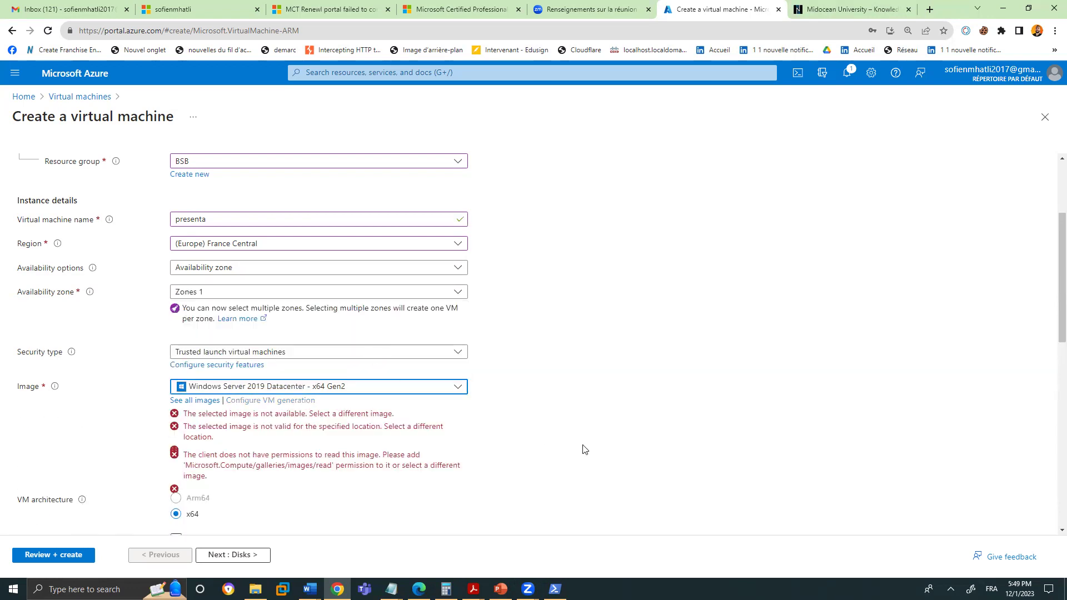
Set the virtual machine's administrator account by entering its username and the account password with its confirmation.
scroll(584, 449, down, 2)
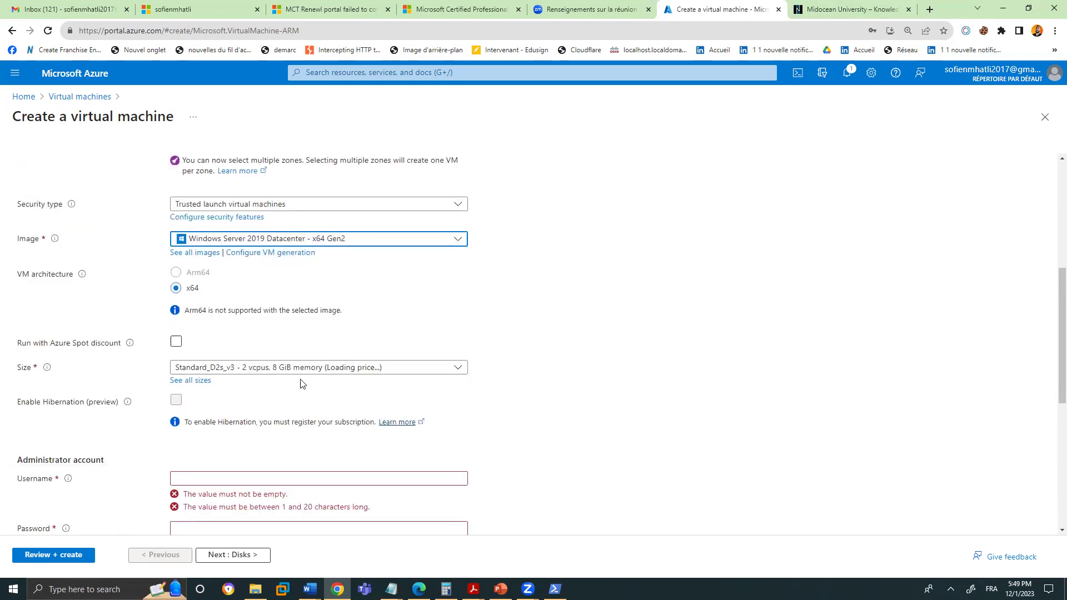
click(266, 478)
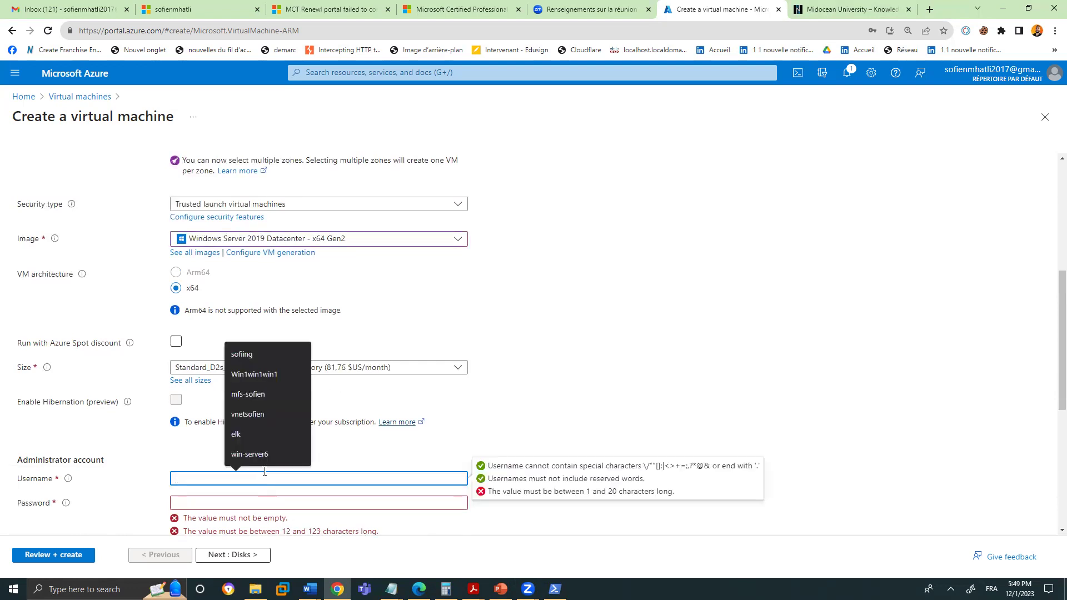
text(sofiing)
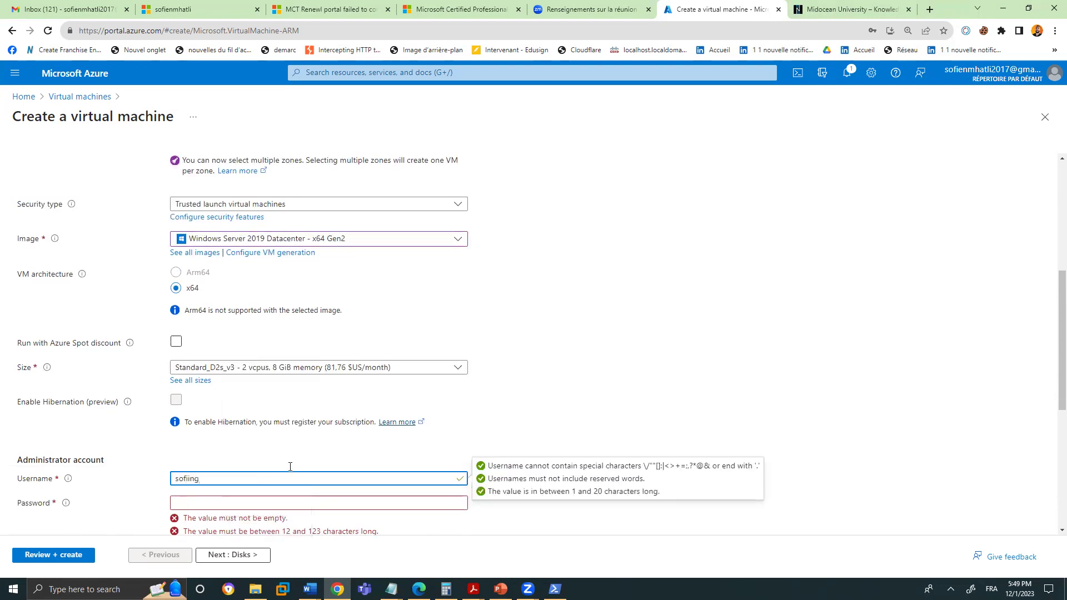
scroll(290, 467, down, 2)
click(264, 357)
text(••••••••••••)
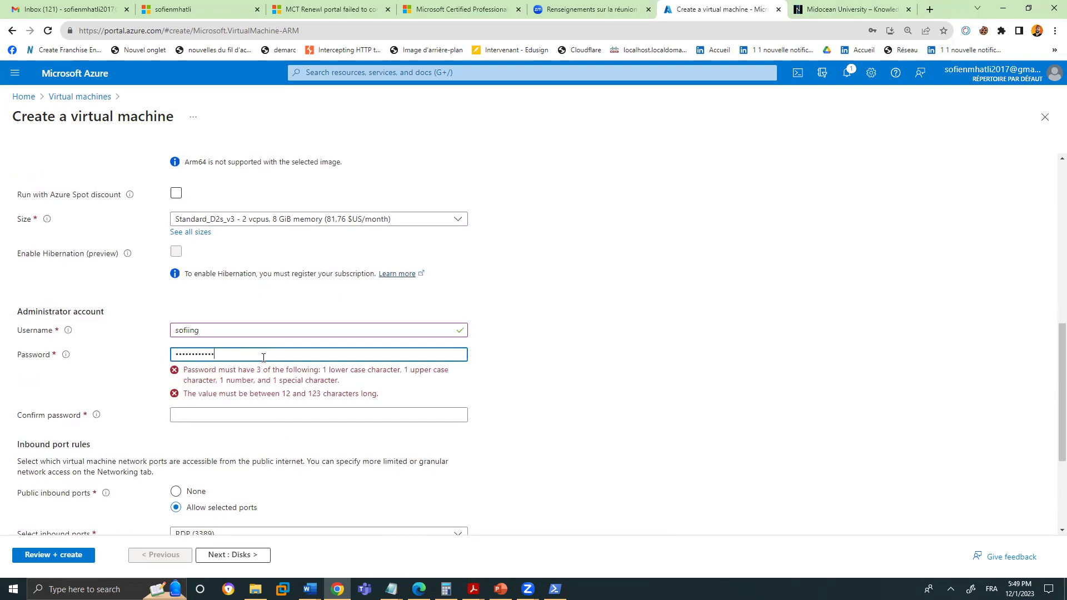
key(Tab)
text(•••••••)
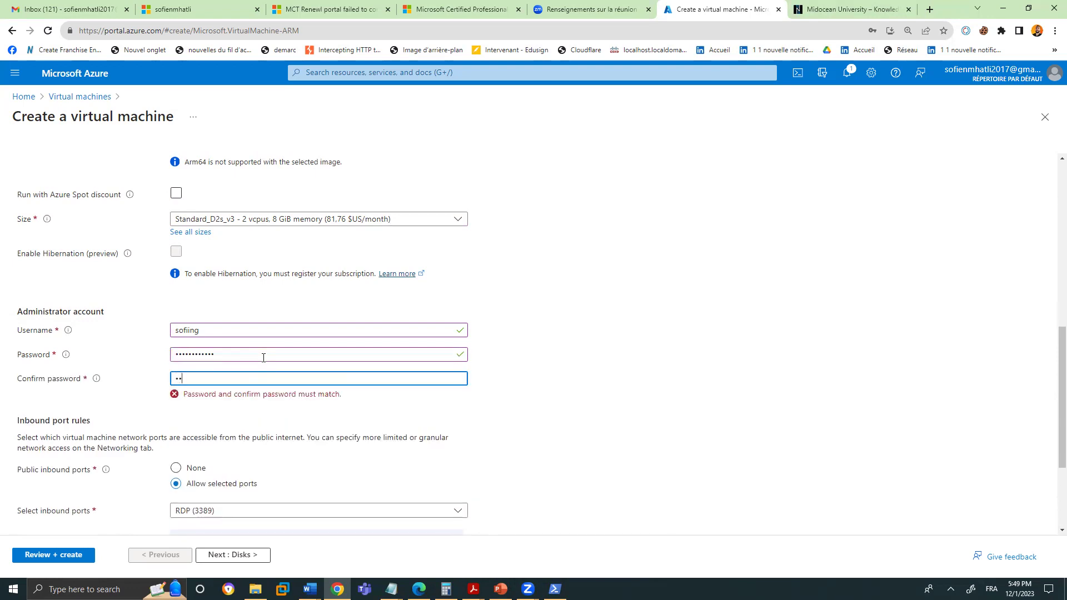
text(••••)
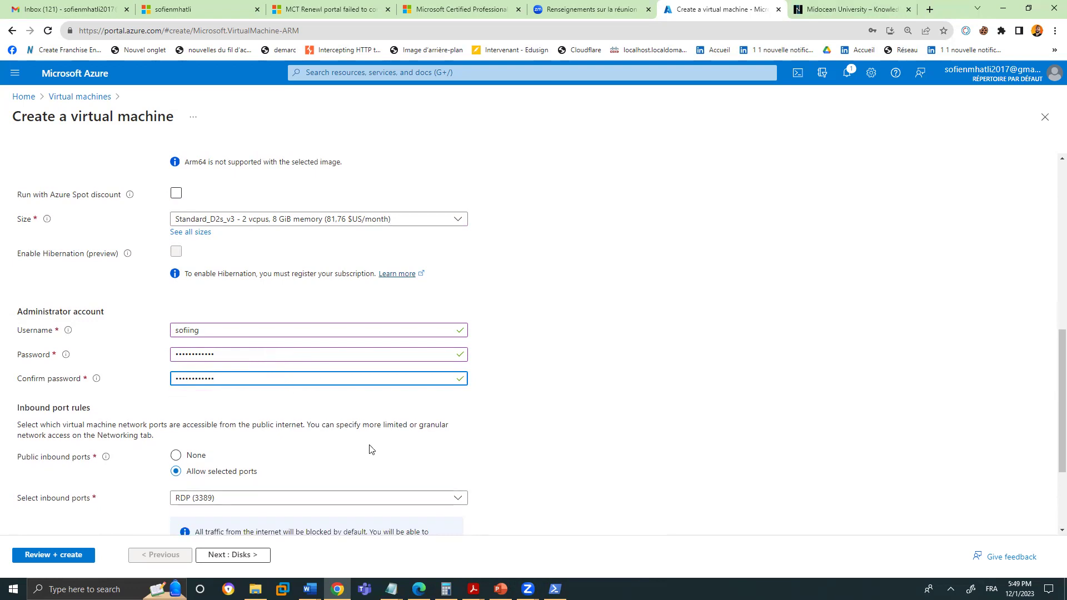
Use an existing Windows Server license, confirm its eligibility, and advance the configuration through disks and networking to the review.
scroll(373, 449, down, 3)
click(176, 482)
click(109, 524)
click(233, 556)
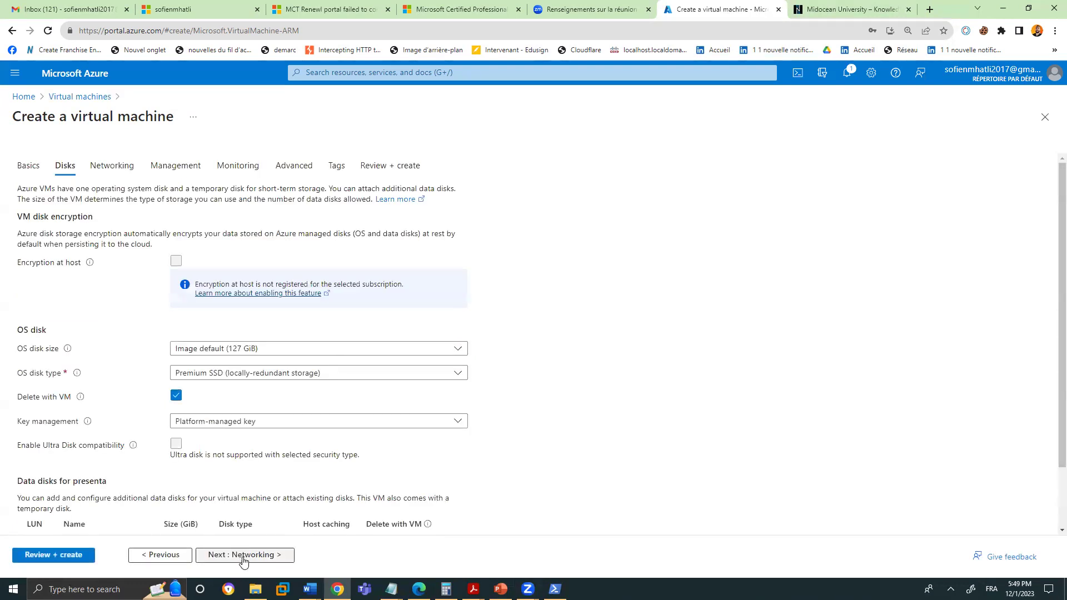
click(244, 555)
click(88, 557)
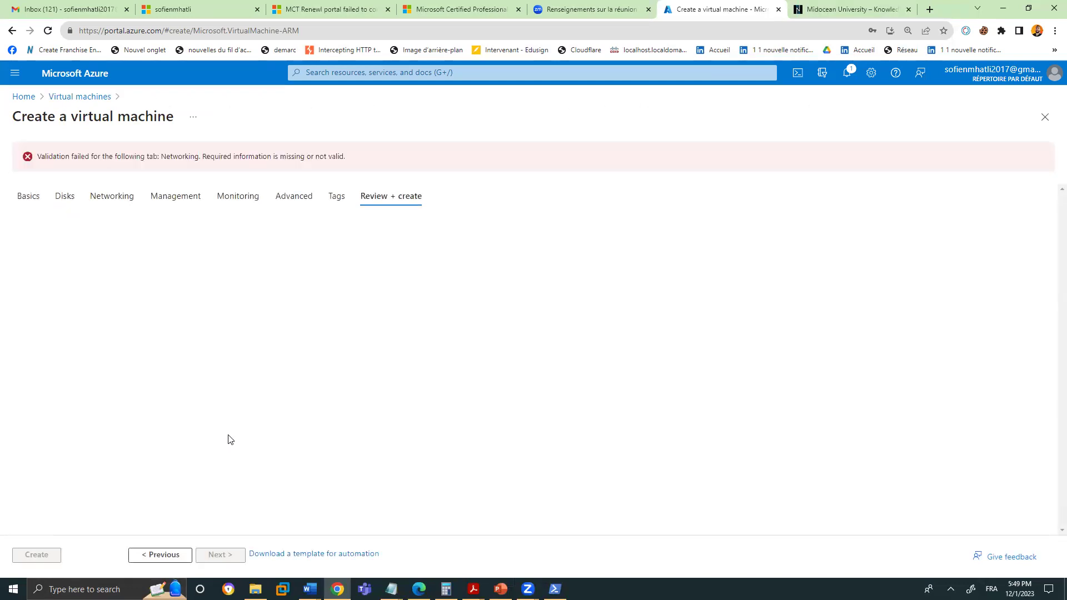
Recheck the Basics and Networking settings, validate the configuration again, and create the virtual machine.
click(28, 196)
scroll(246, 285, down, 10)
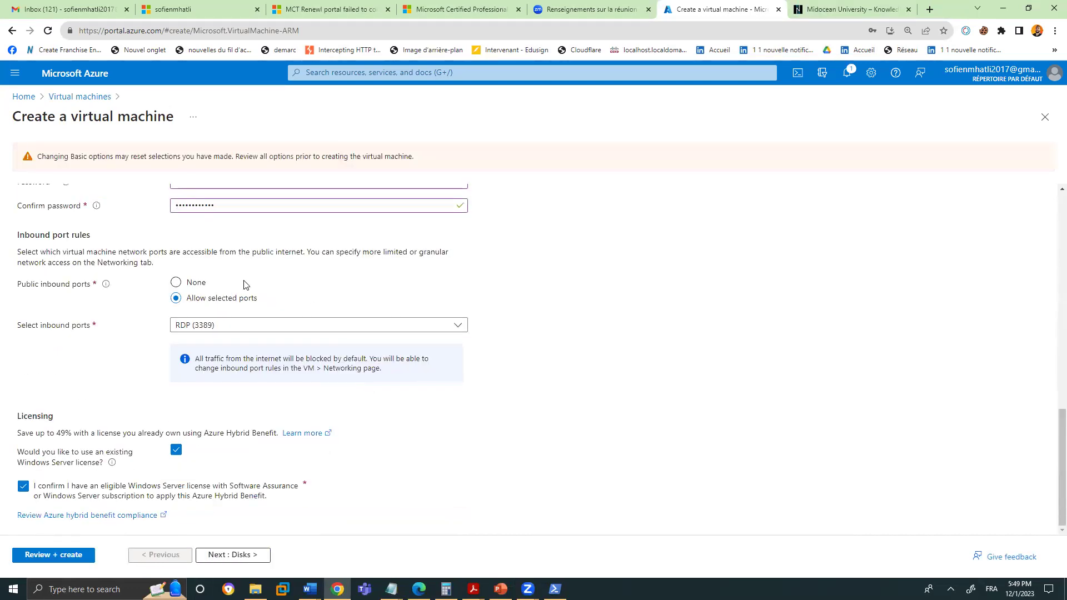
scroll(246, 285, up, 10)
click(111, 196)
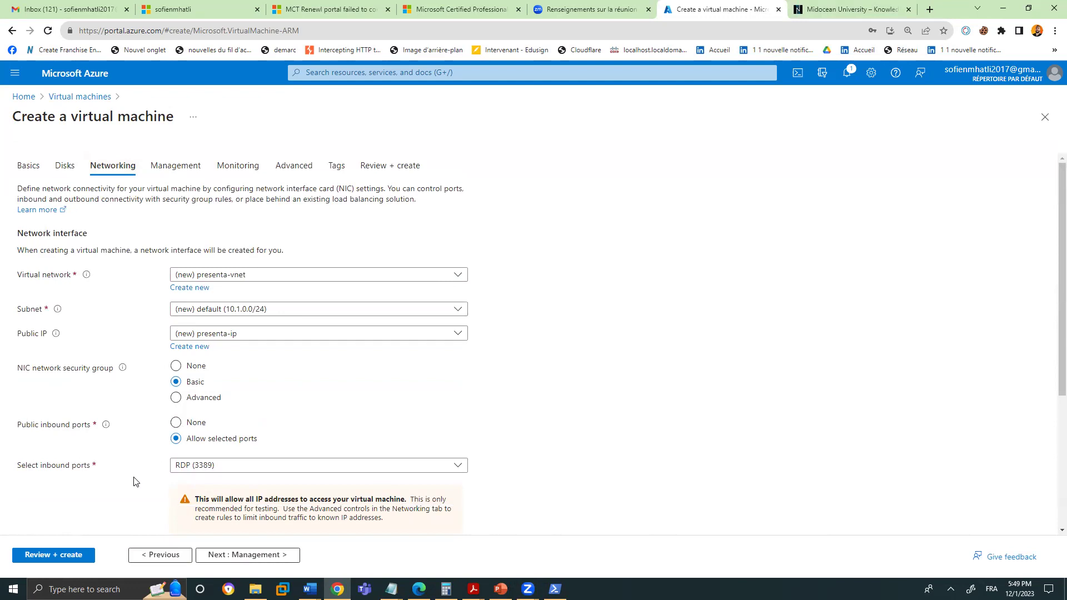
click(84, 555)
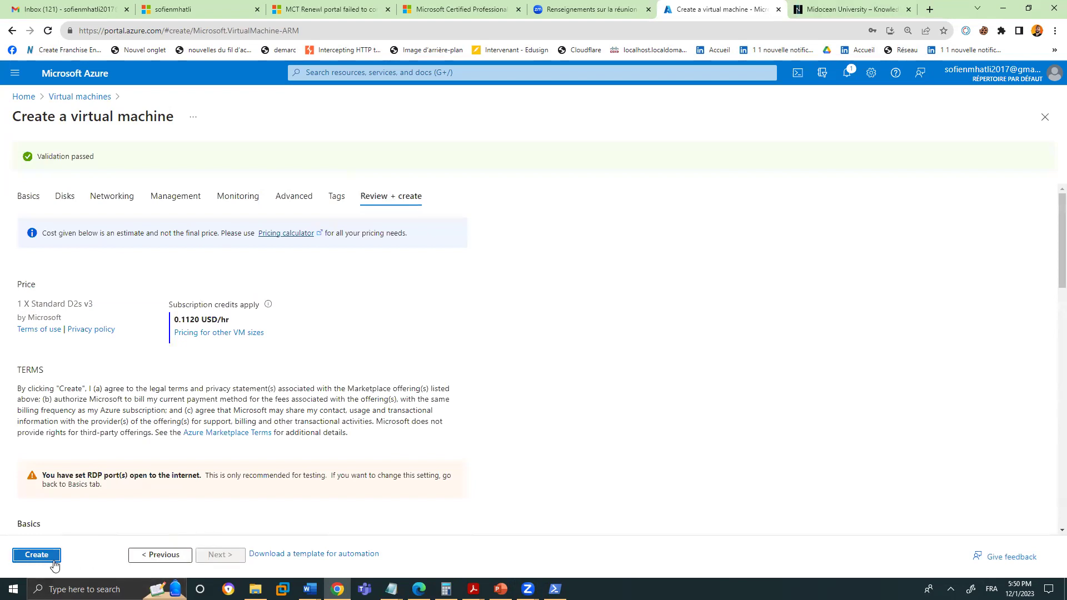
click(53, 558)
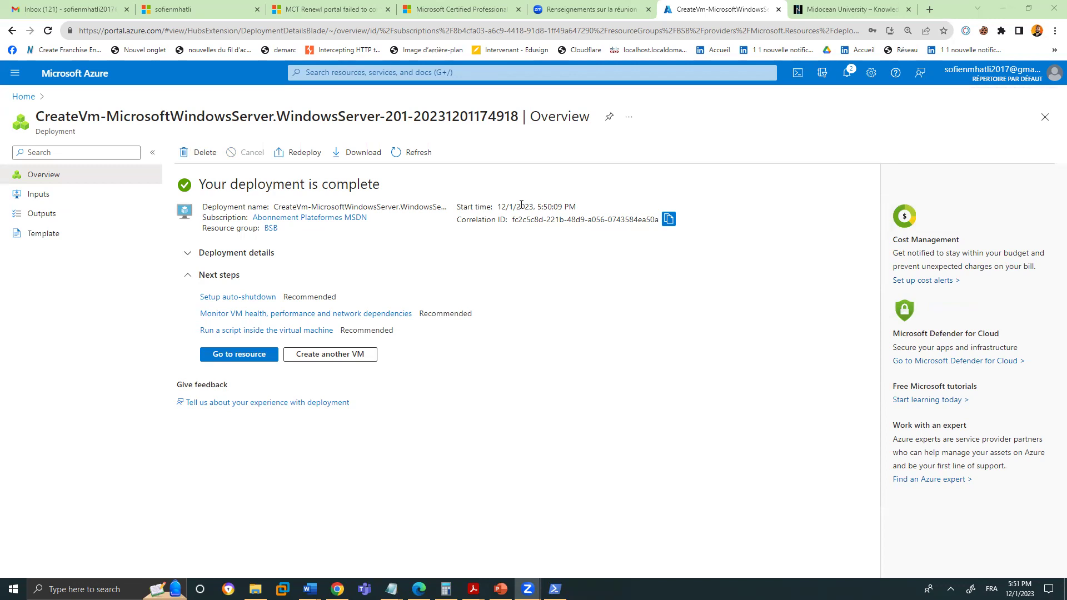
Open the deployed presenta virtual machine and start a Remote Desktop connection to its public IP address, 40.66.40.78.
click(251, 359)
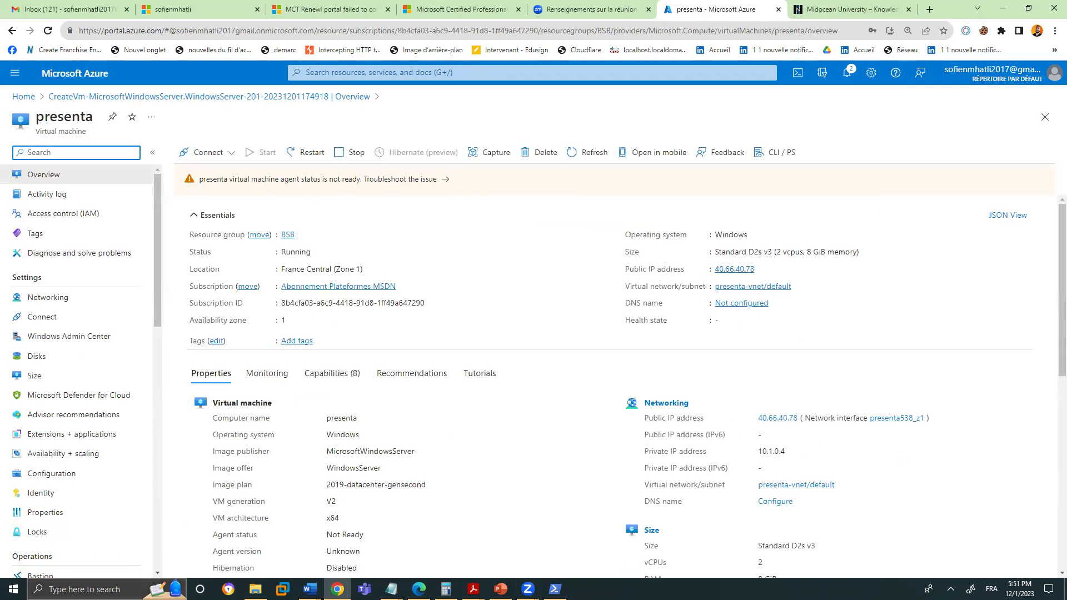
click(83, 589)
text(rdp)
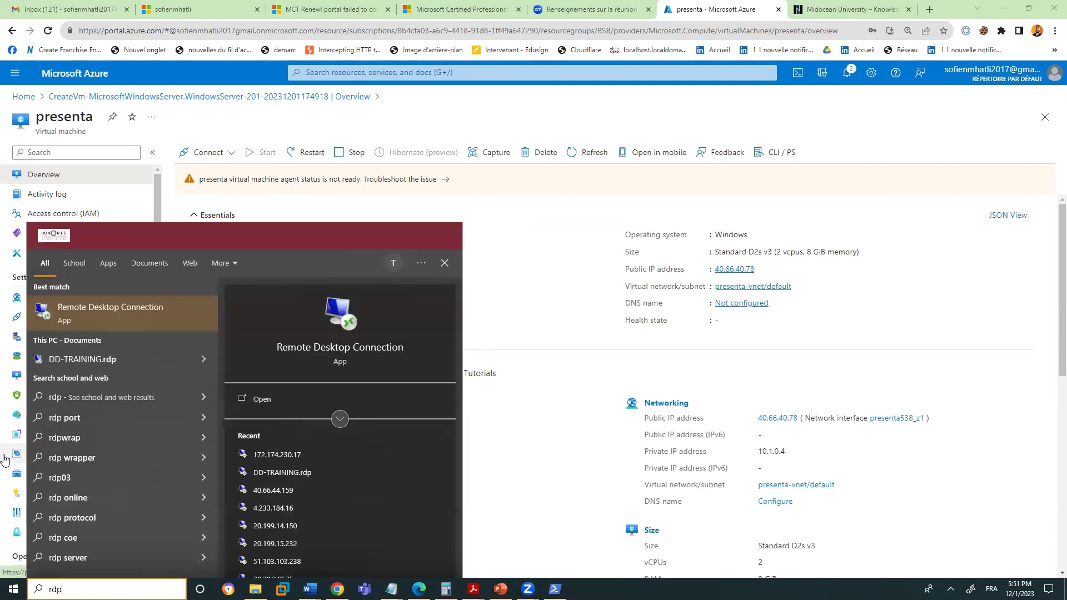
key(Return)
click(762, 270)
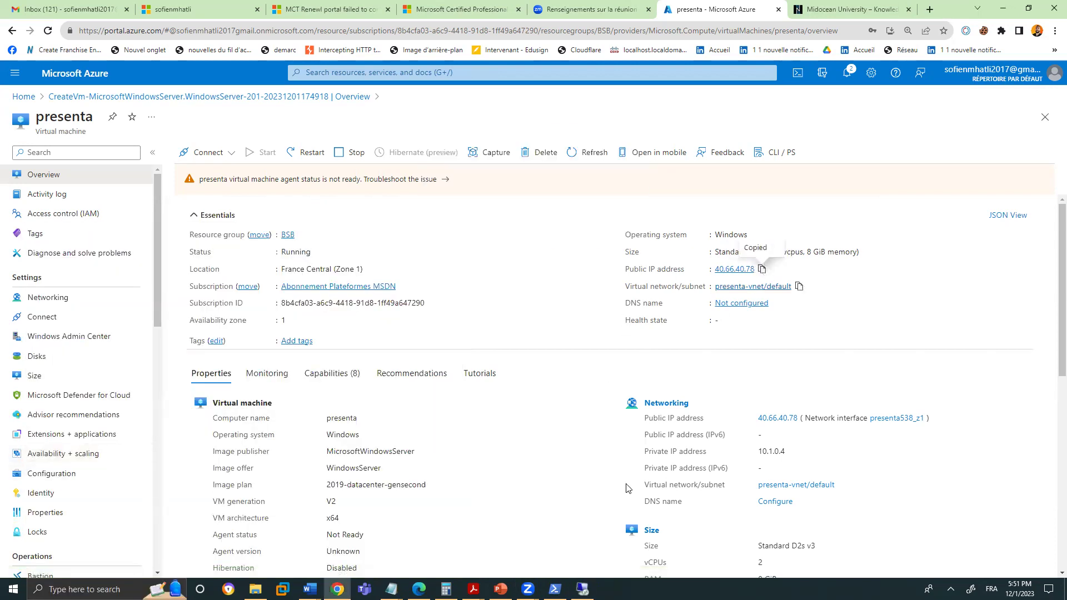
key(alt+Tab)
key(ctrl+v)
click(575, 238)
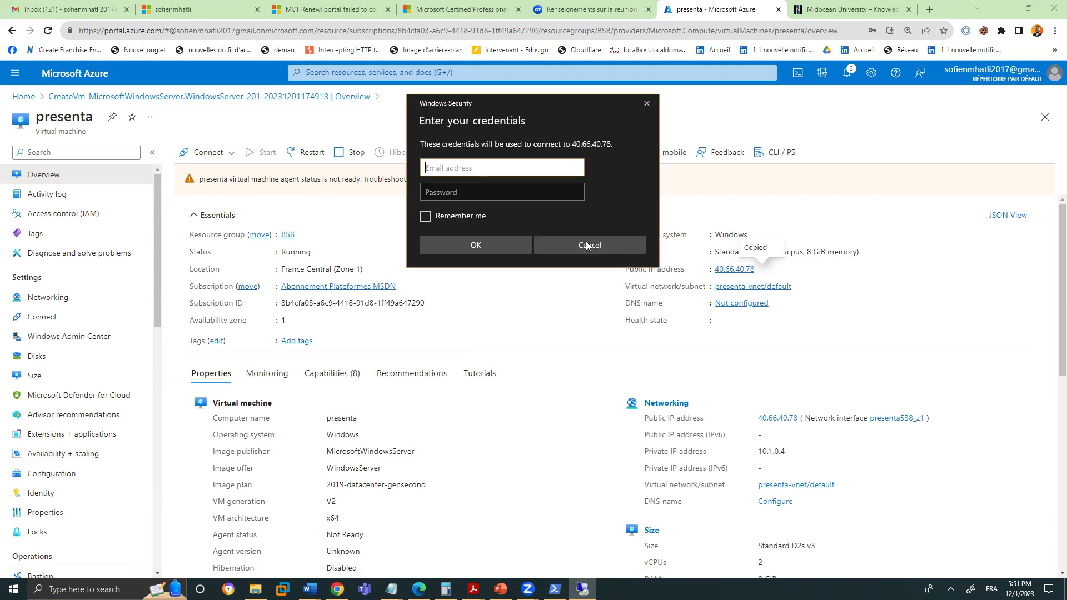
Try to sign in to the remote machine as win1 with the account password.
text(win1)
key(Tab)
key(Caps_Lock)
text(•)
key(Caps_Lock)
text(••••)
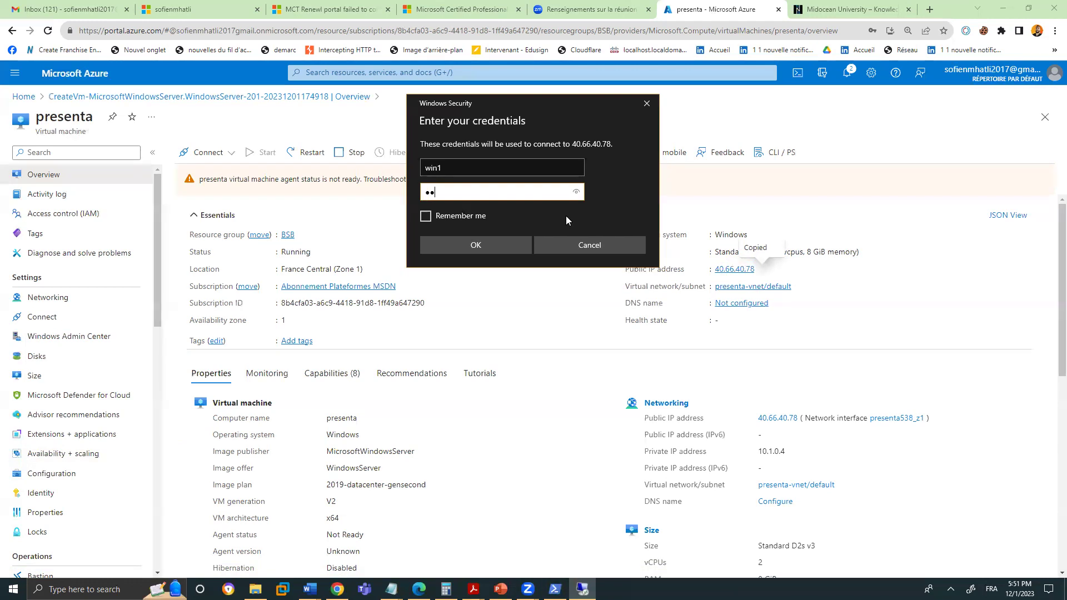
text(•••••••)
key(Return)
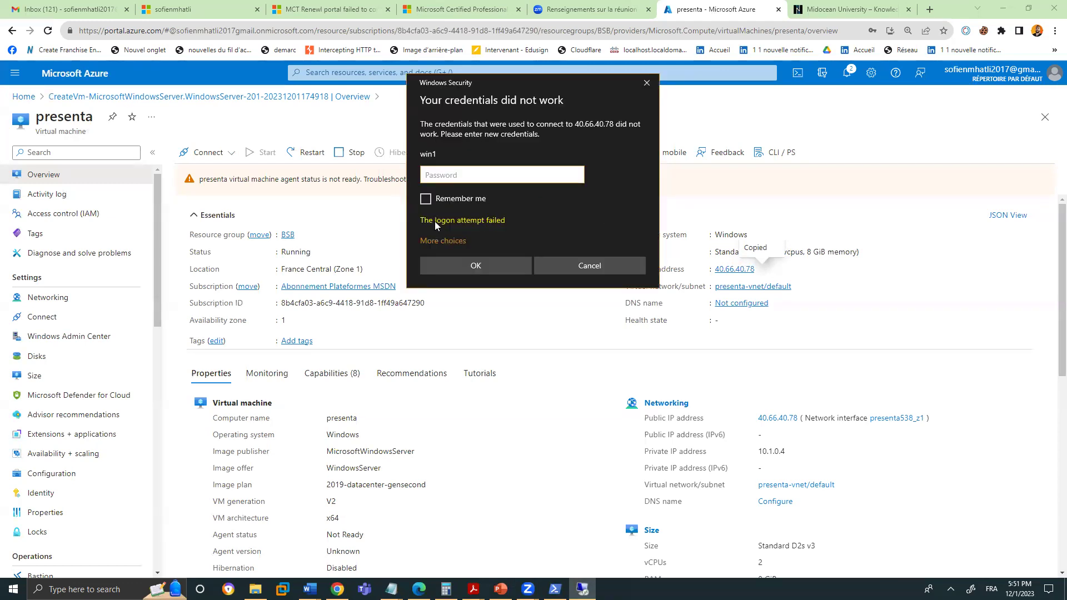
Retry the remote sign-in for win1 by entering the account password again.
click(450, 246)
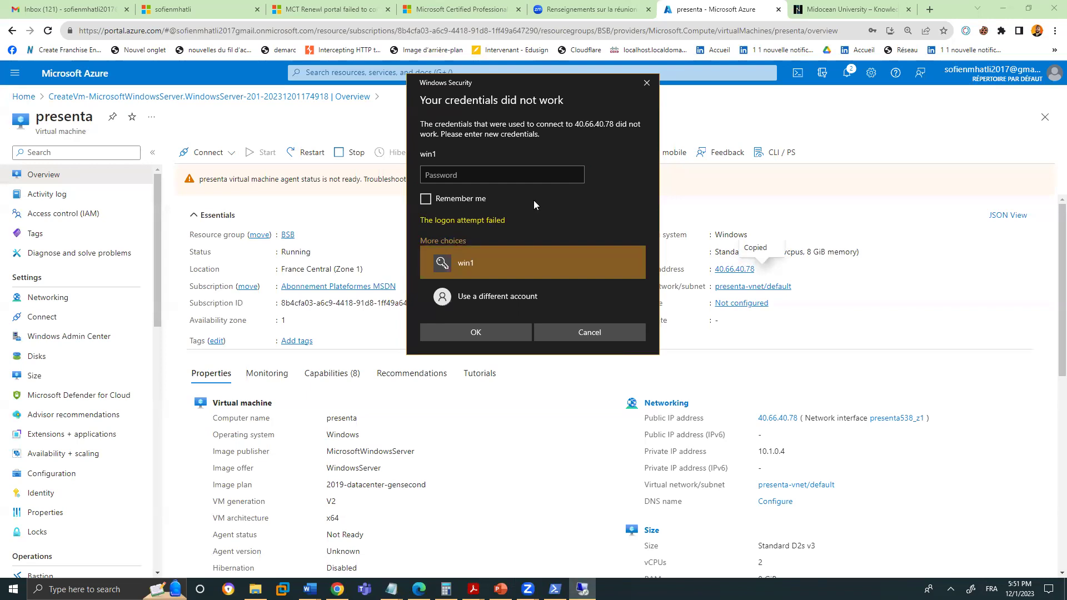
click(491, 177)
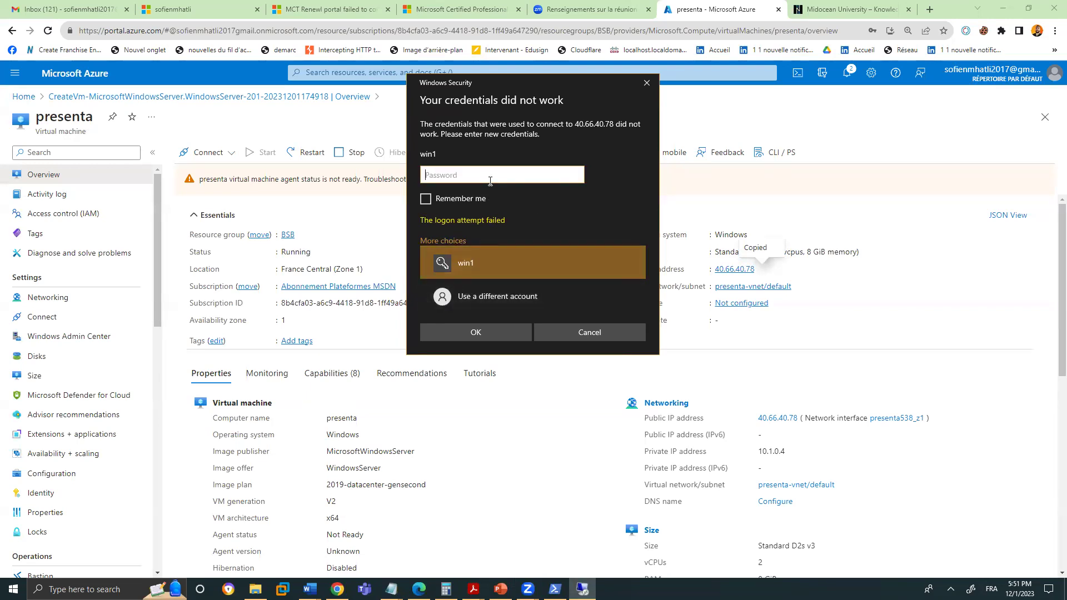
text(•)
key(Caps_Lock)
text(••••••••••)
key(Return)
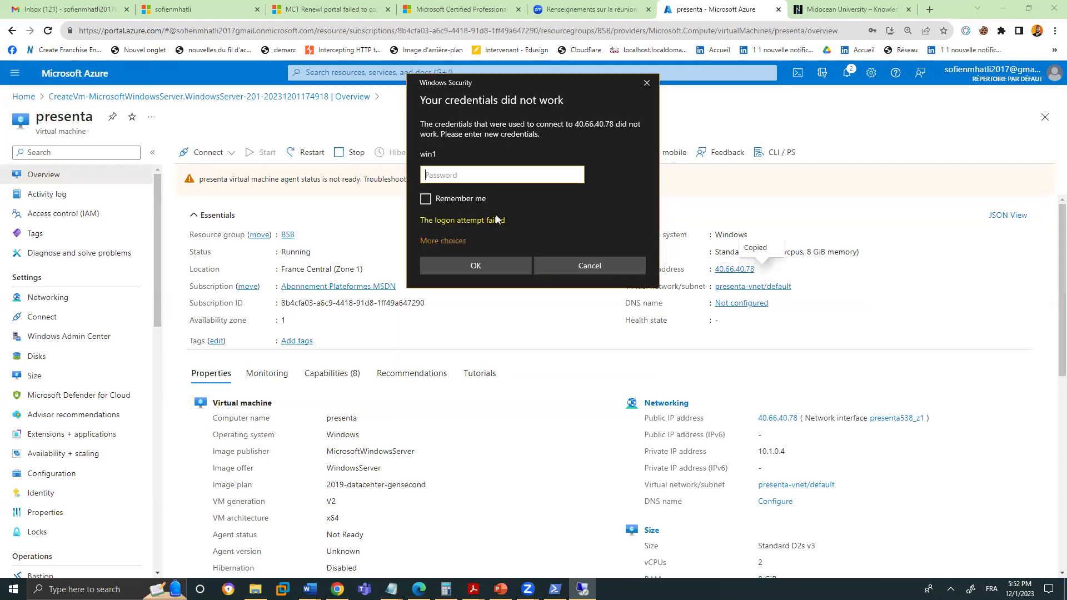
Look up the administrator username on presenta's Reset password page and enter it as a different account for the Remote Desktop sign-in.
scroll(82, 441, down, 10)
click(83, 486)
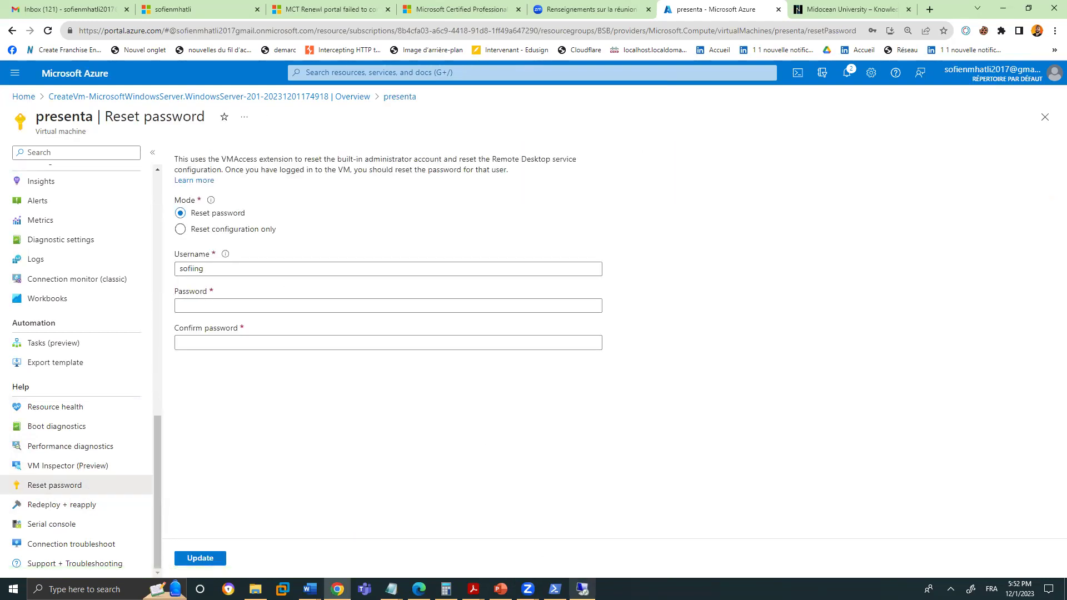
click(582, 589)
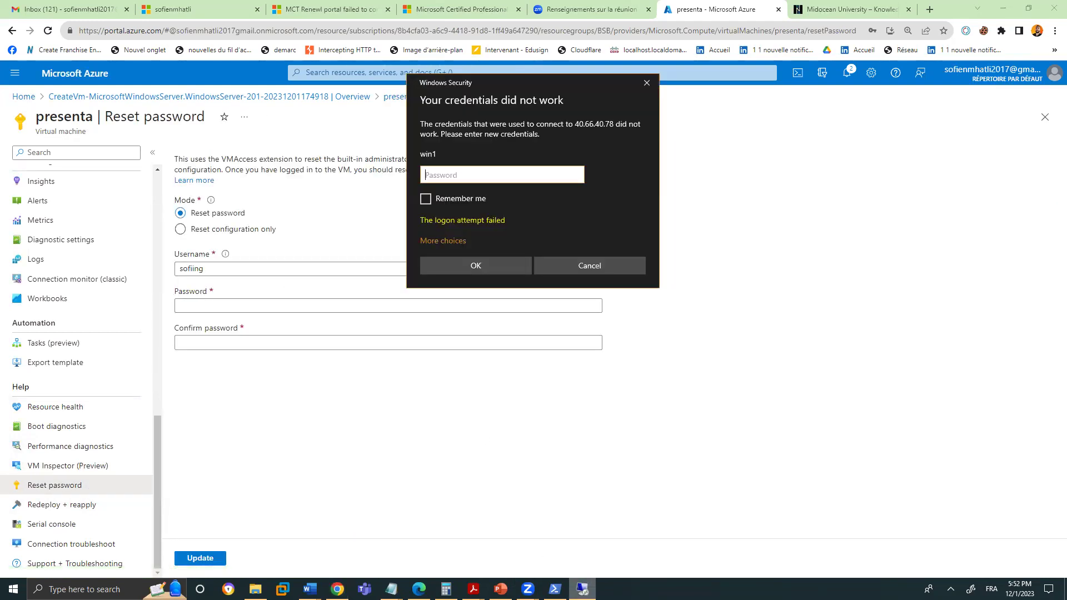
click(449, 241)
click(475, 300)
text(sofiing)
key(Tab)
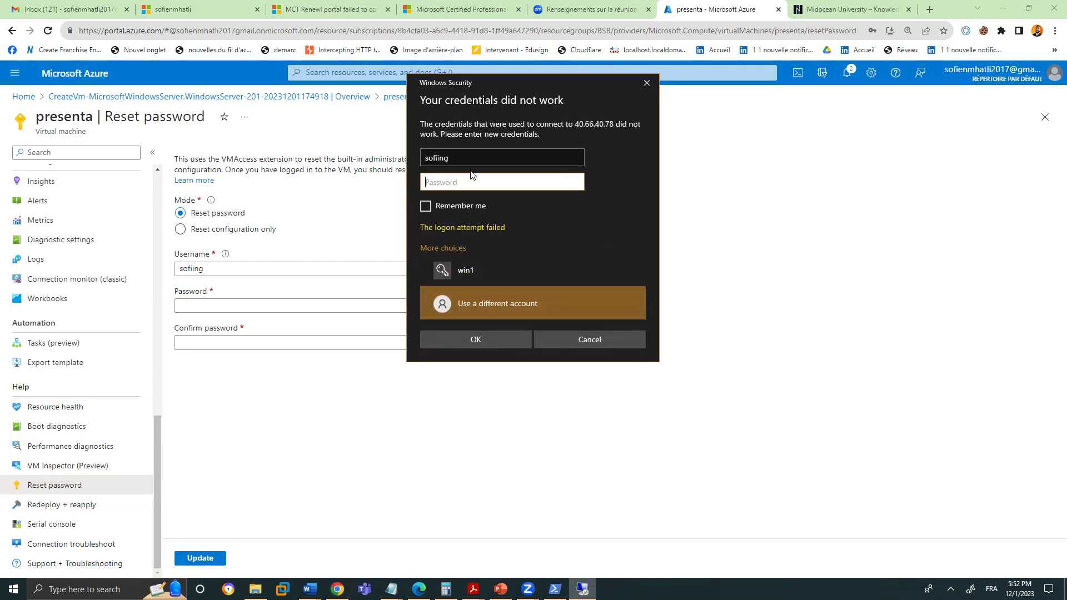
Enter the administrator account password and accept the untrusted certificate to connect to the remote machine.
key(Caps_Lock)
text(•••)
key(Caps_Lock)
text(•••••••••)
key(Return)
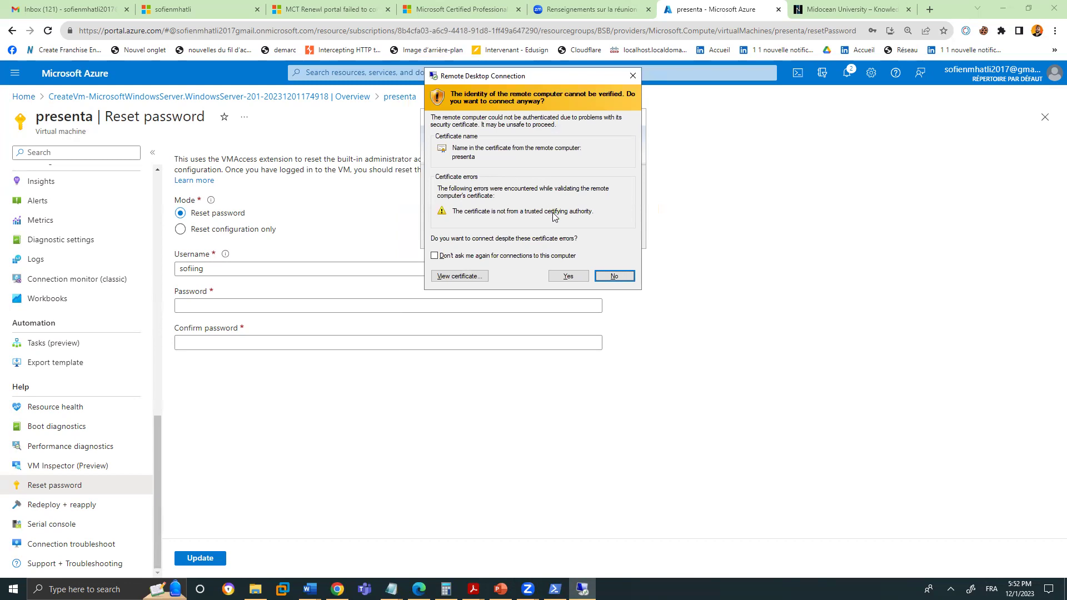
click(583, 275)
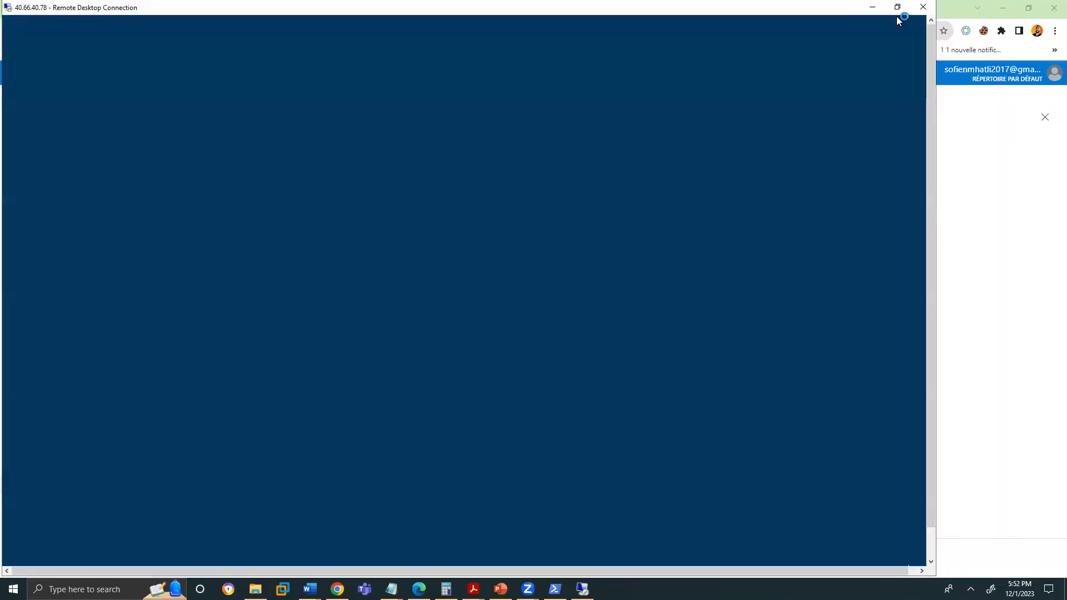
Restore and maximize the Remote Desktop window, and dismiss the Windows Admin Center notice in Server Manager.
click(897, 7)
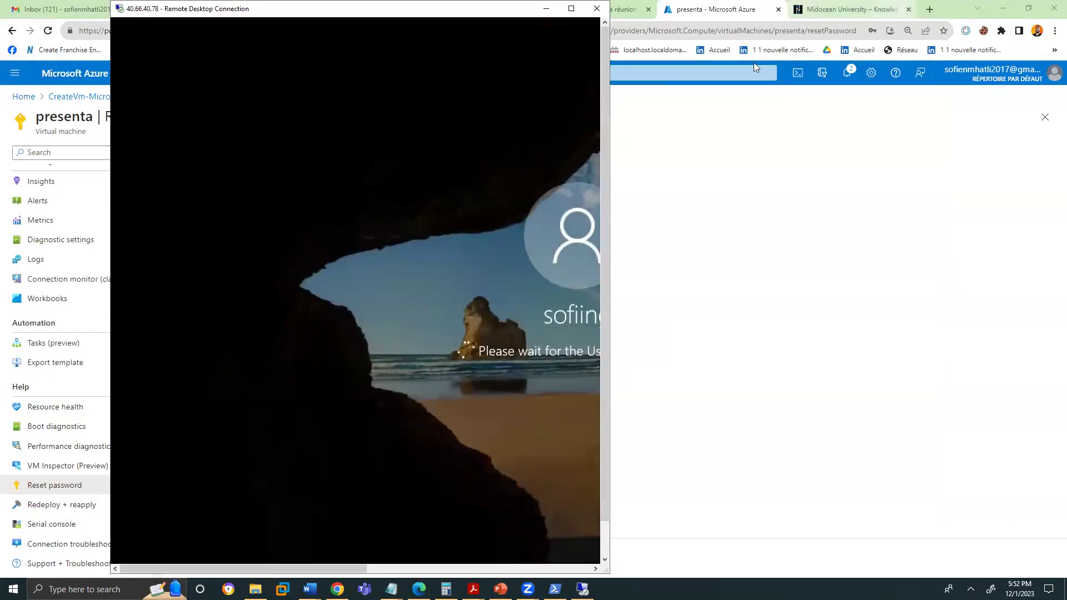
double_click(326, 10)
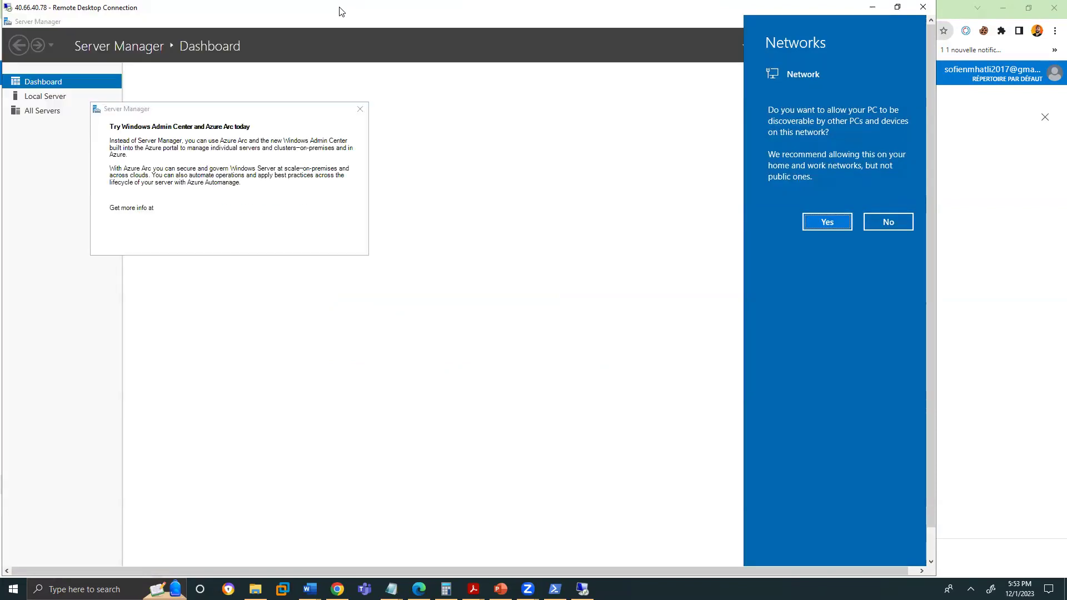
click(362, 112)
click(362, 112)
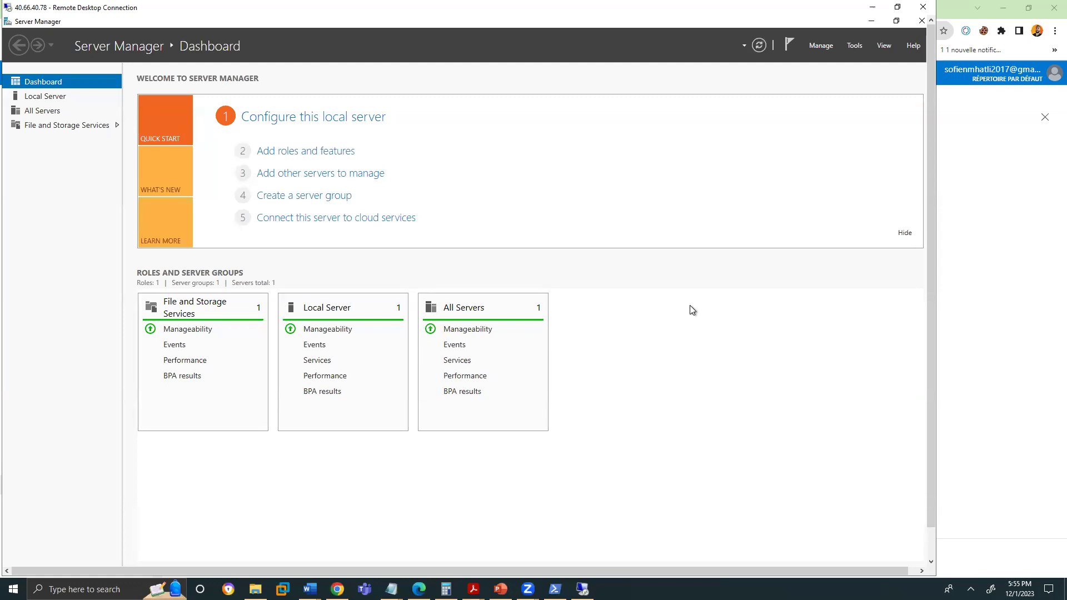
Start the Add Roles and Features Wizard and proceed with a role-based installation on presenta to the server roles selection.
click(321, 156)
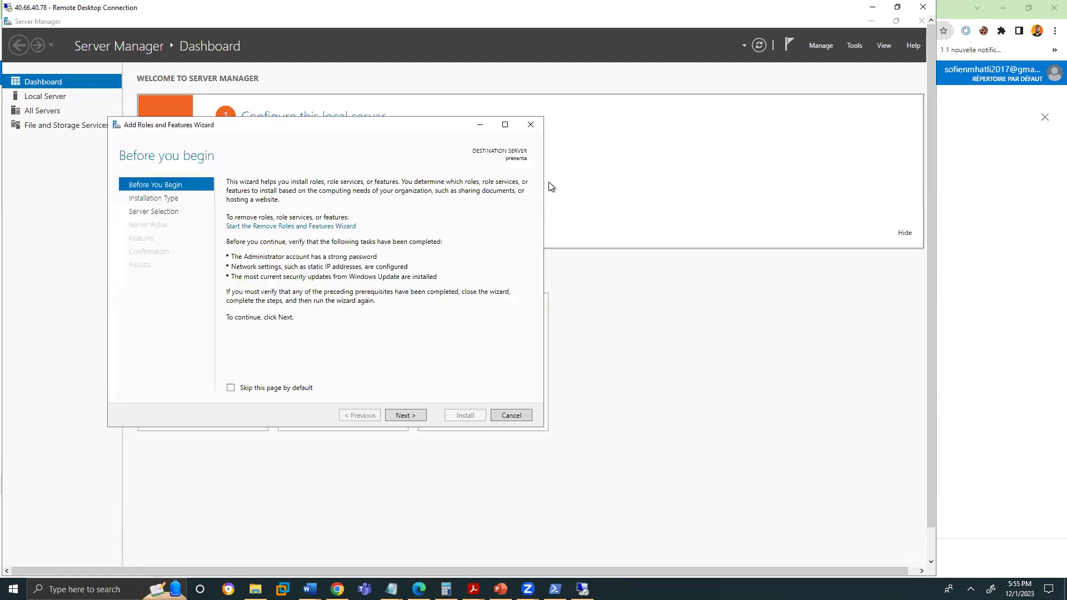
click(423, 415)
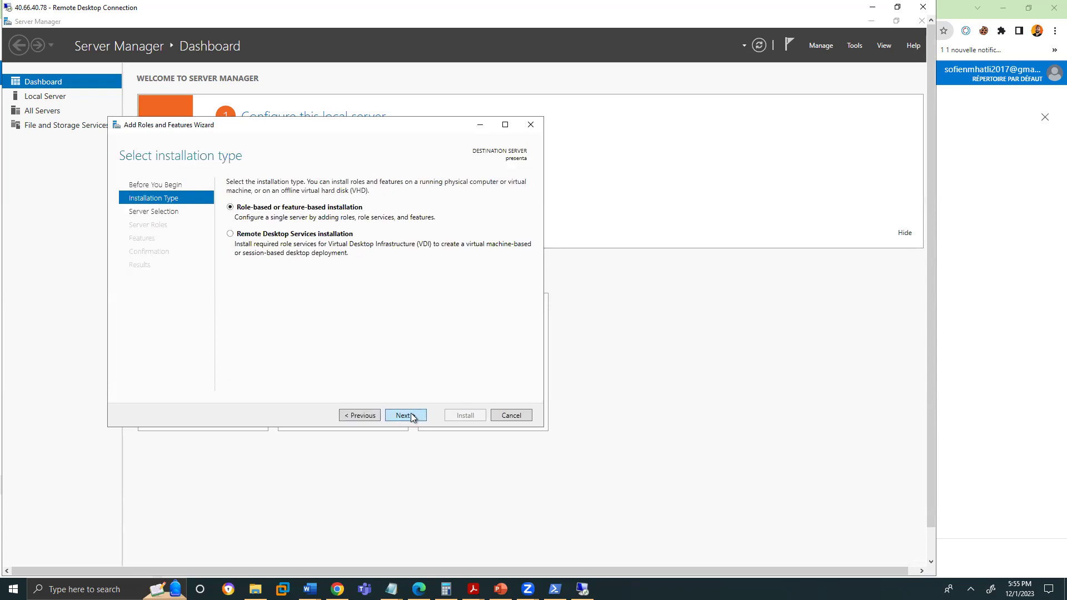
click(421, 422)
click(406, 417)
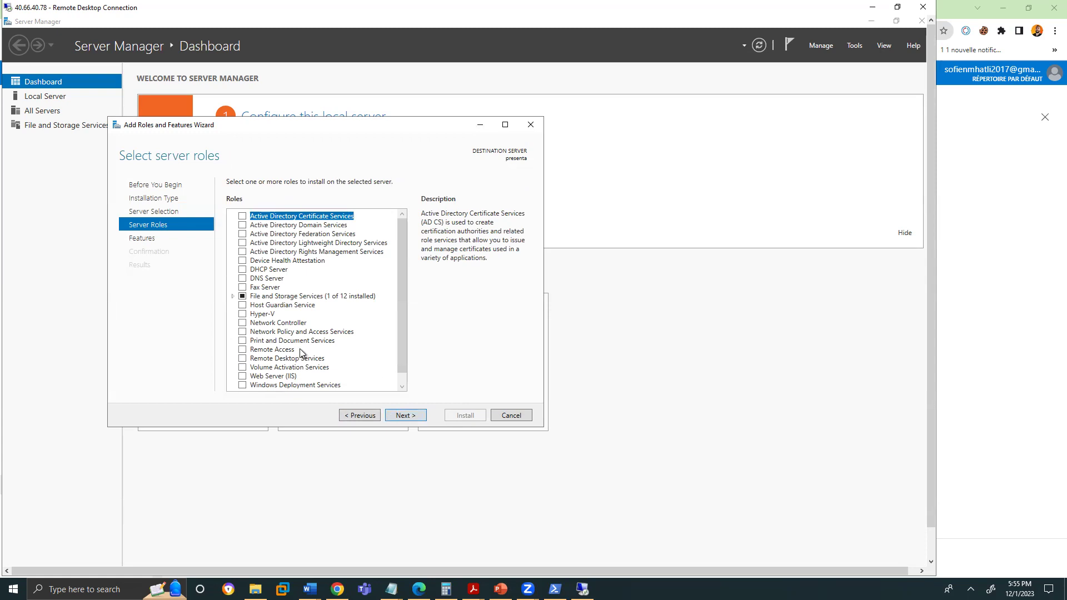
Select the DHCP Server role with its required management tools and continue despite the missing static IP address.
click(243, 270)
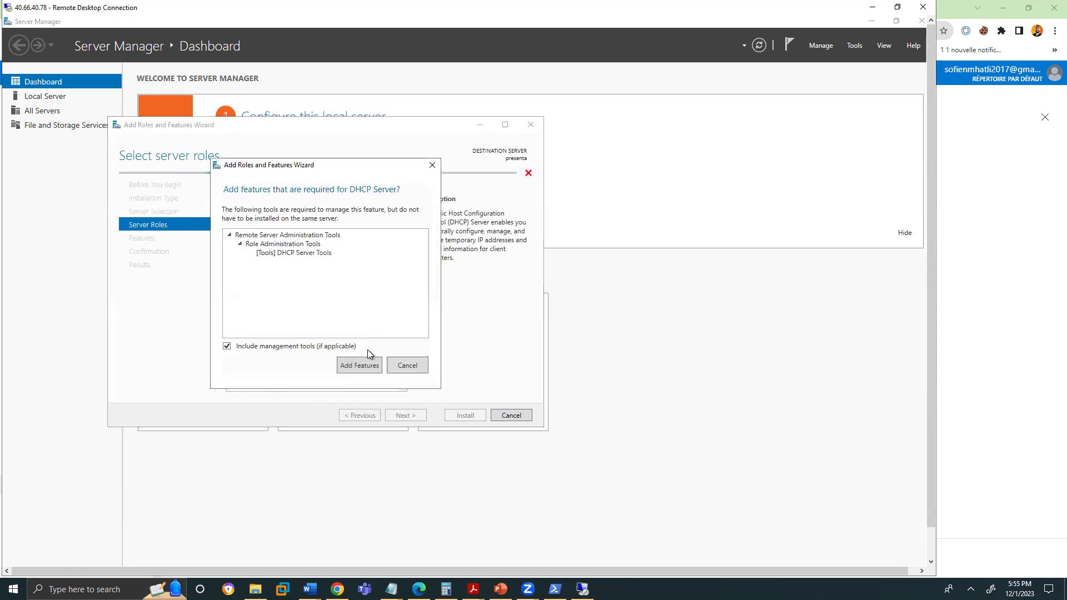
click(363, 370)
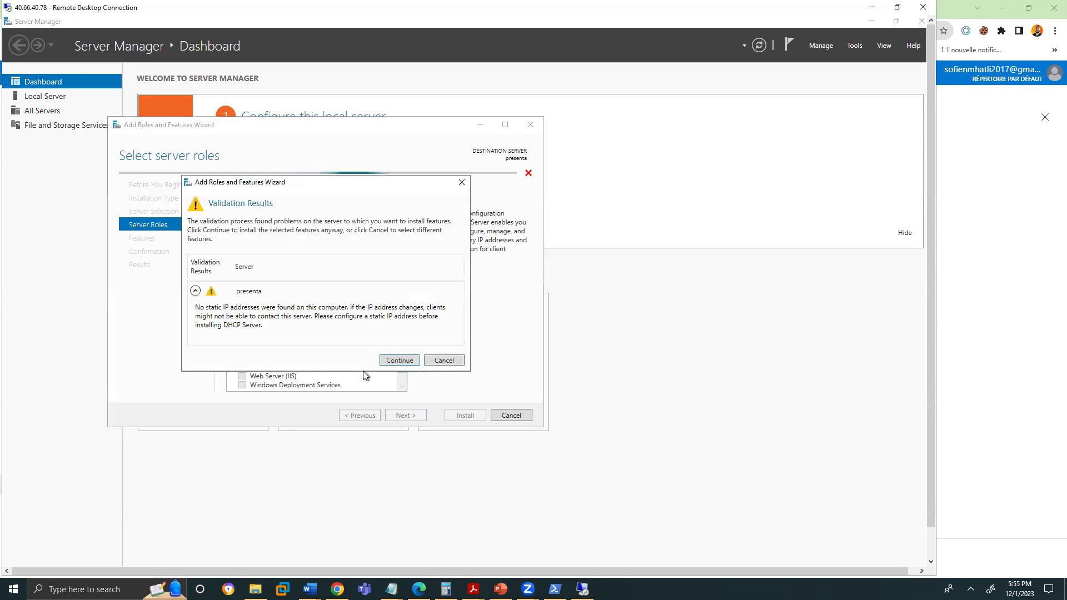
click(392, 358)
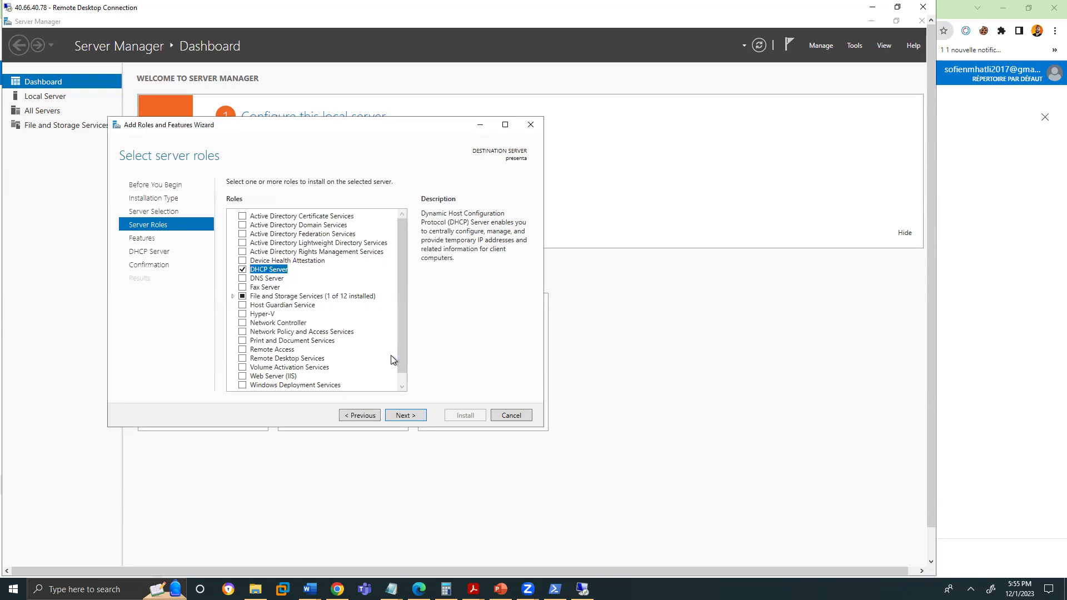
Add the DNS Server role together with its required management tools.
click(243, 278)
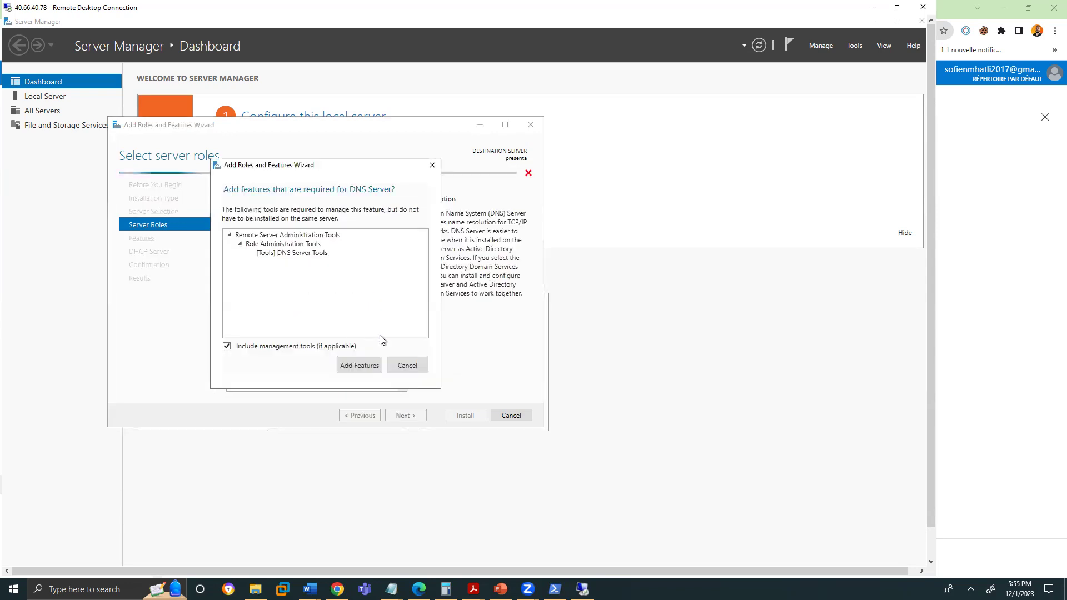
click(367, 366)
click(405, 363)
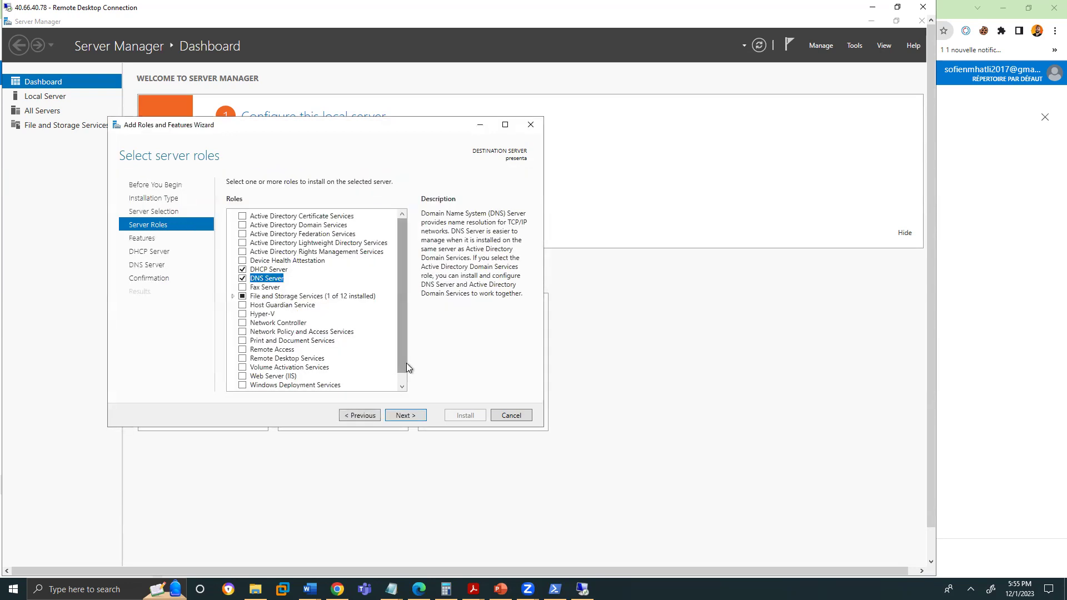
Select the File Server and Server for NFS role services under File and iSCSI Services, and collapse the File and Storage Services list.
click(233, 297)
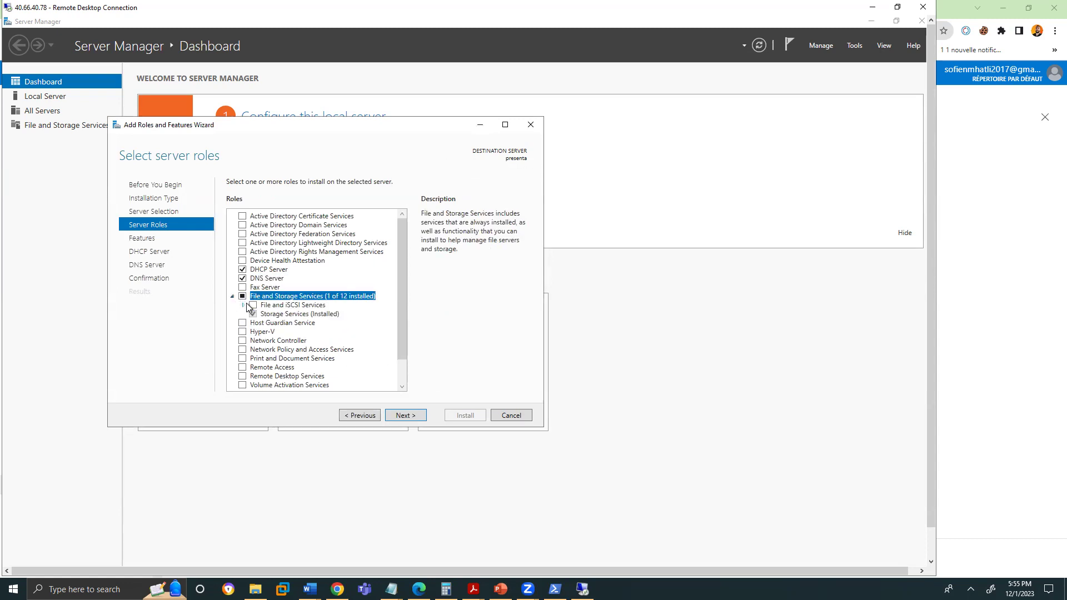
click(244, 305)
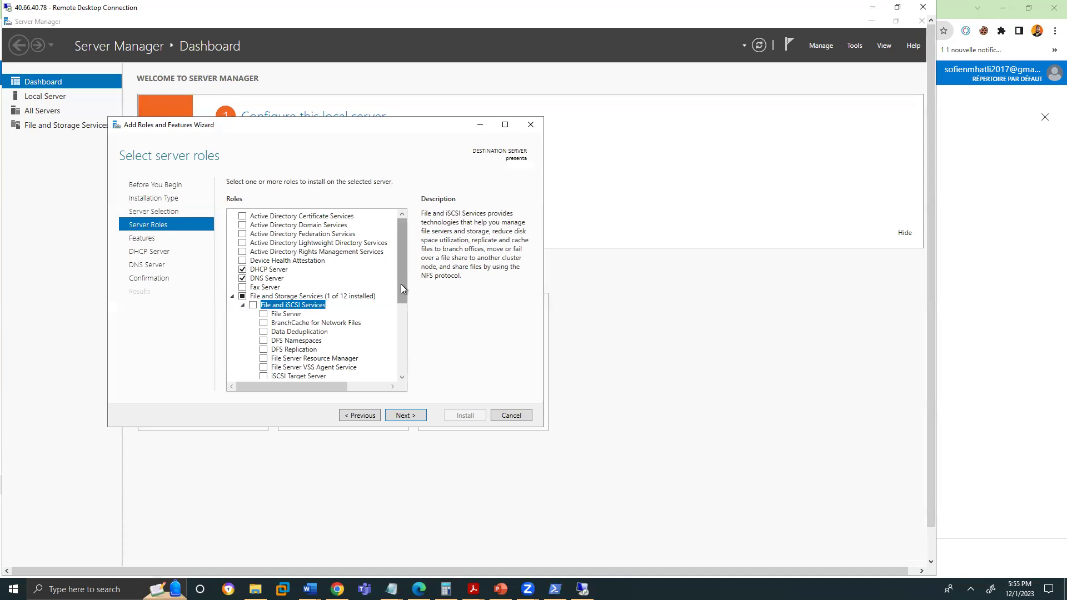
click(264, 313)
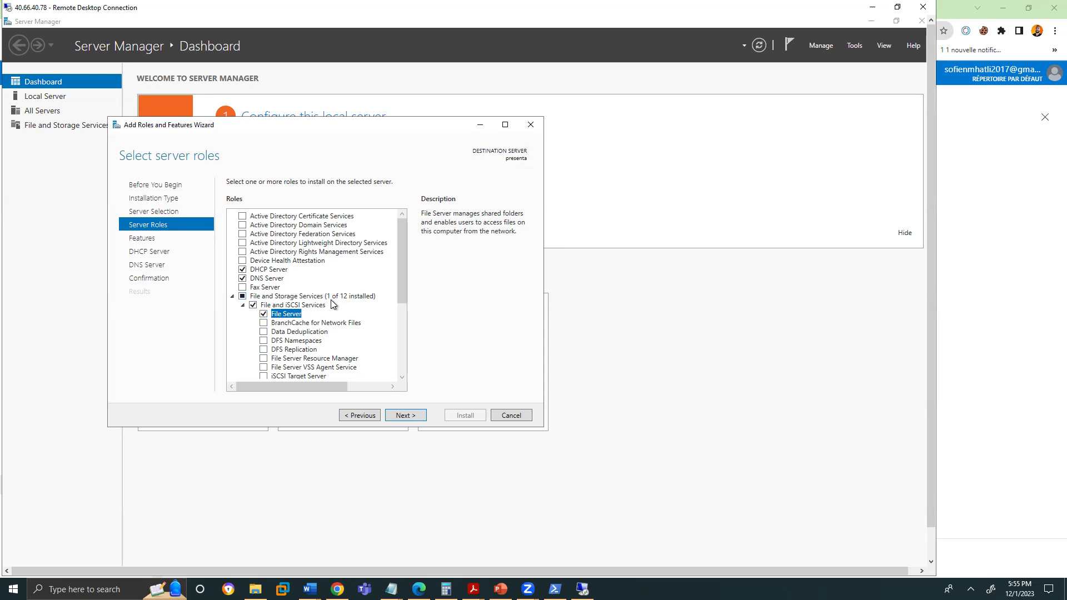
scroll(310, 298, down, 1)
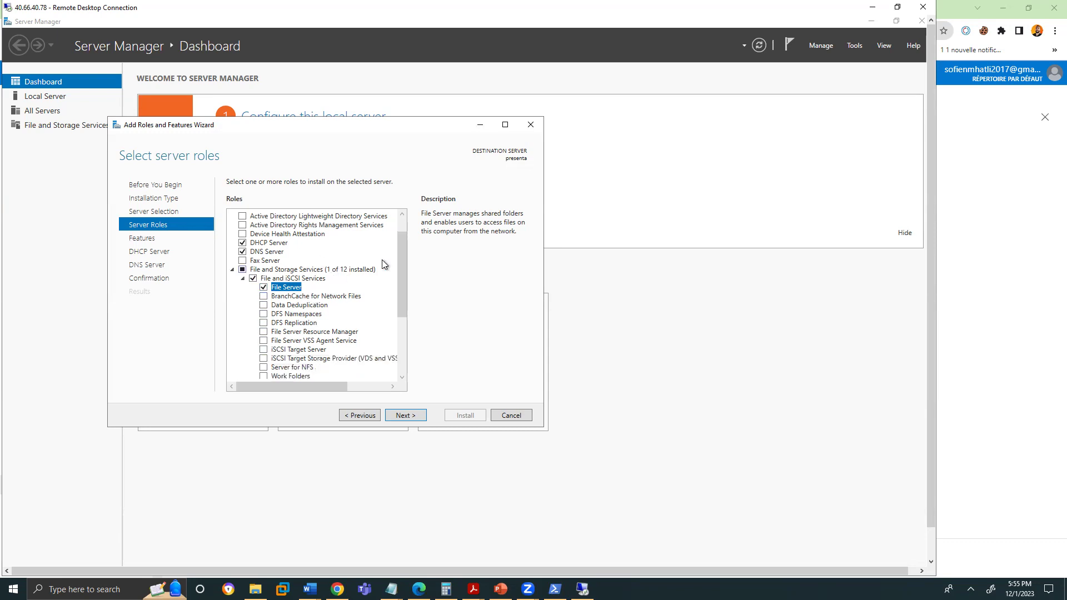
click(264, 368)
click(355, 366)
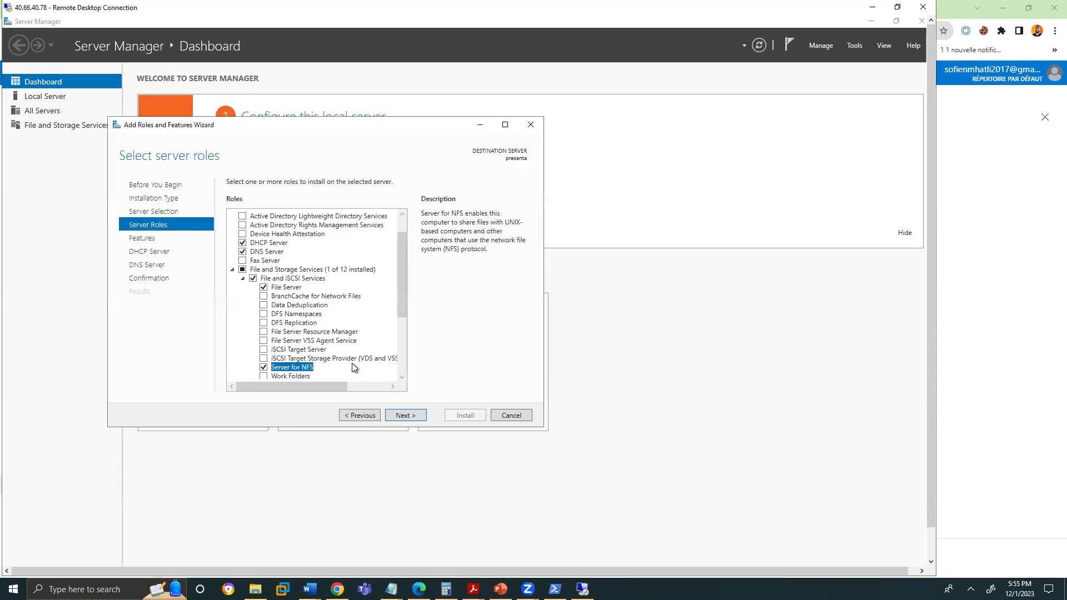
scroll(391, 326, down, 2)
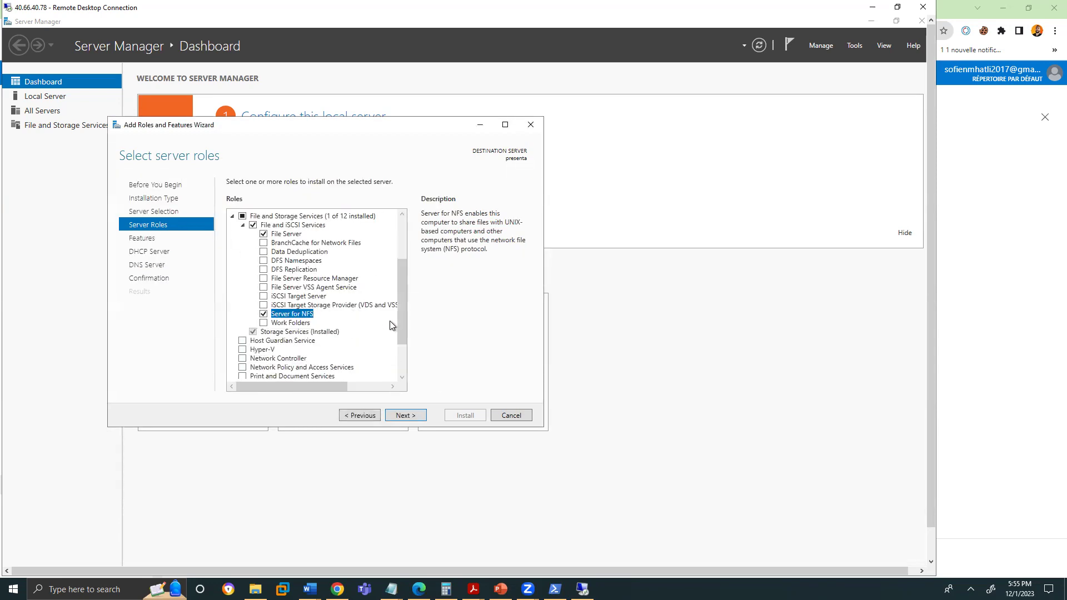
scroll(390, 328, down, 1)
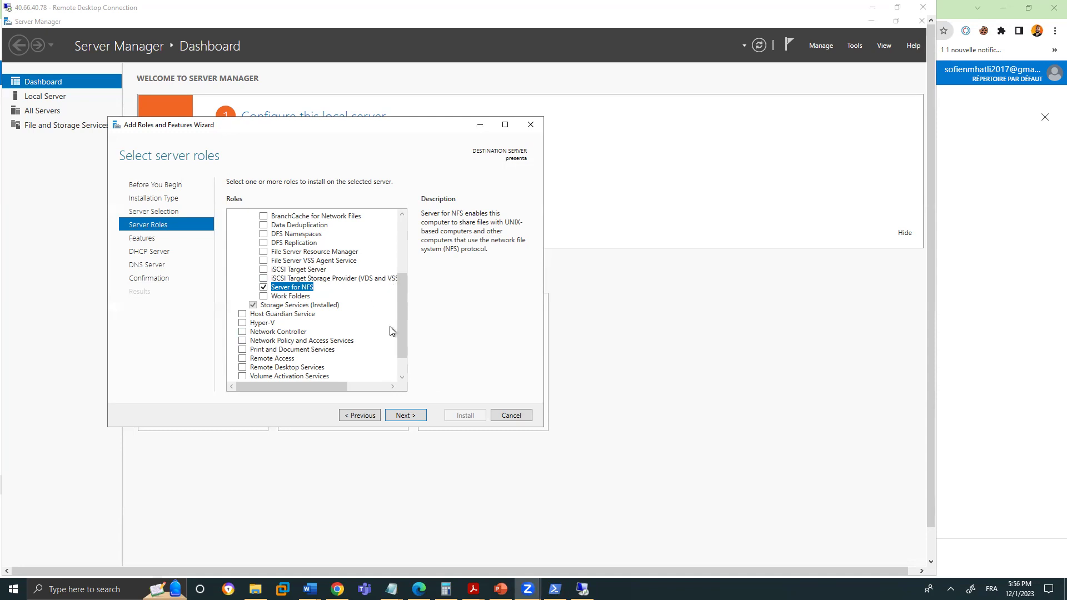
click(406, 255)
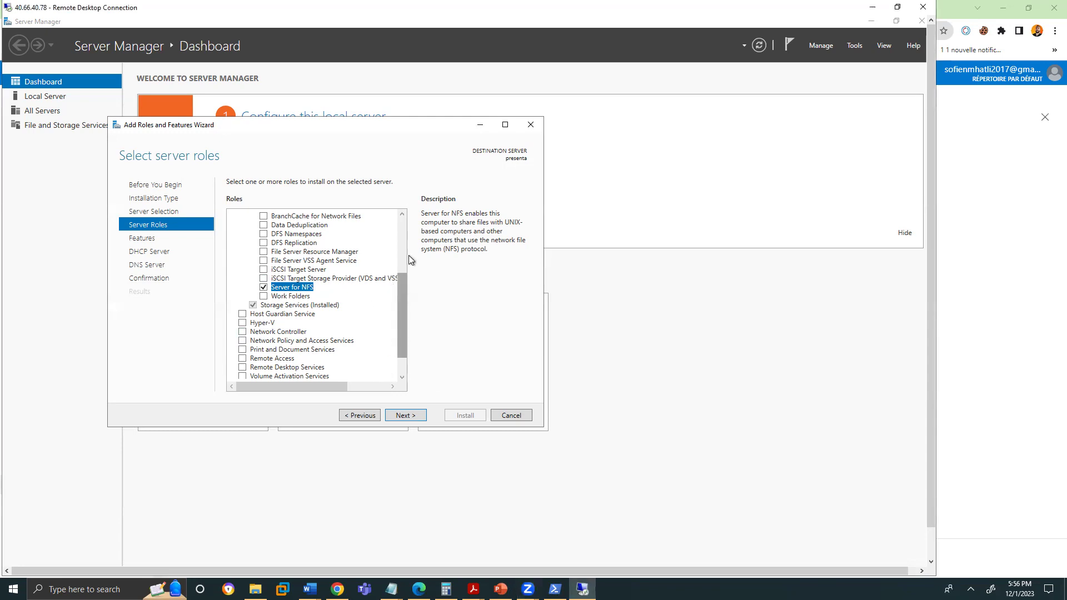
click(232, 296)
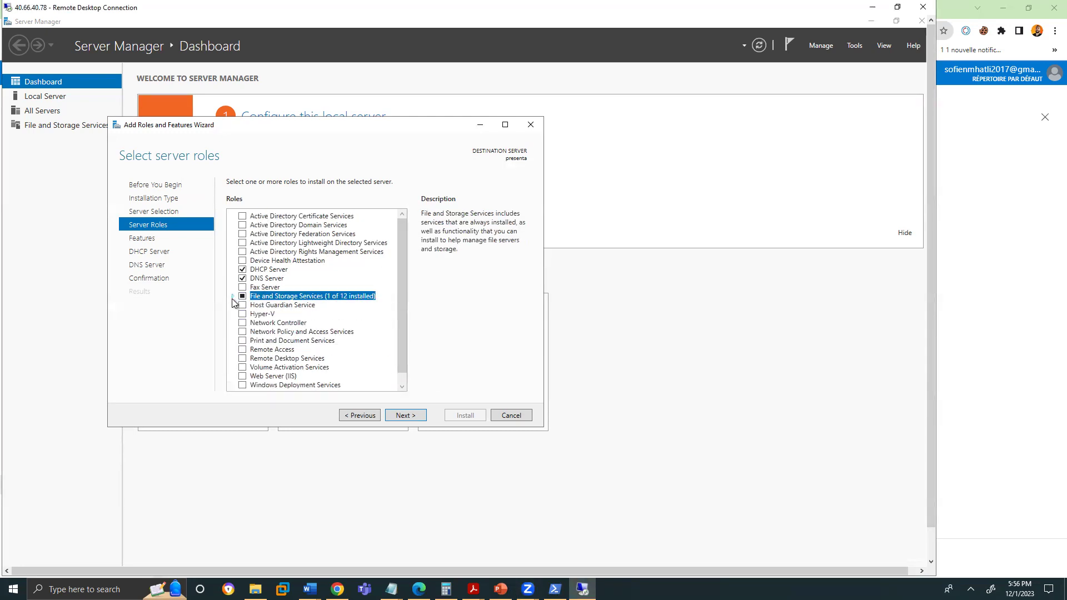
Add the Web Server (IIS) role with its required management tools and proceed to the features selection.
click(243, 376)
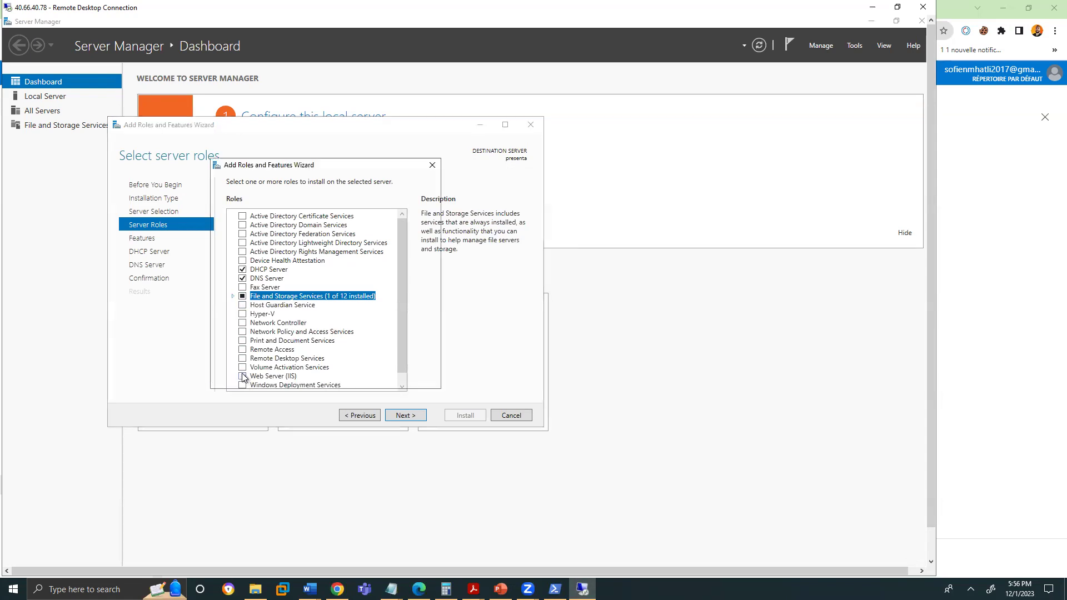
click(345, 367)
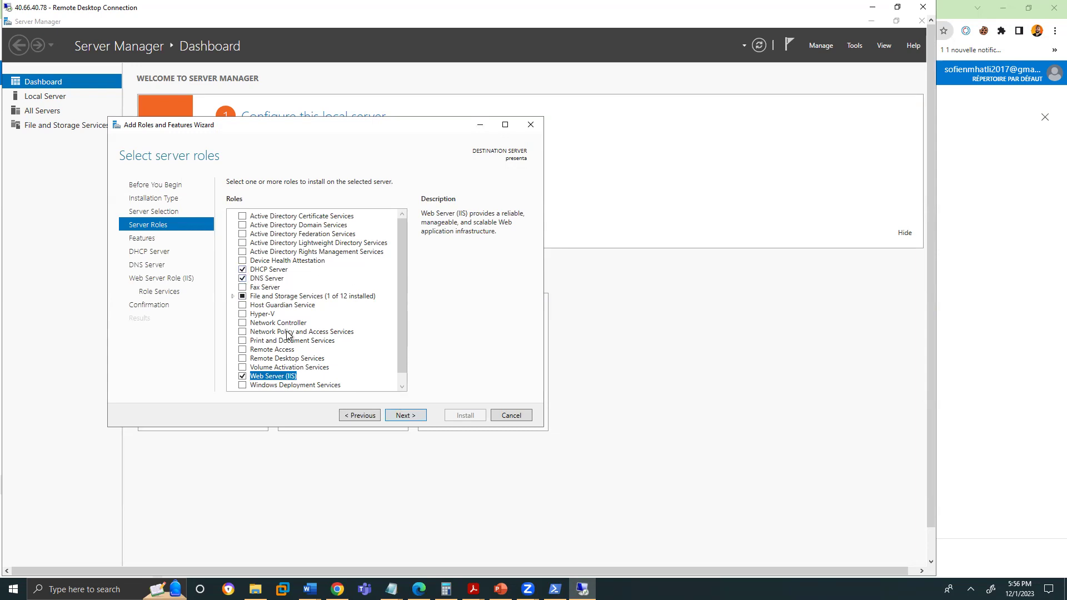
click(406, 416)
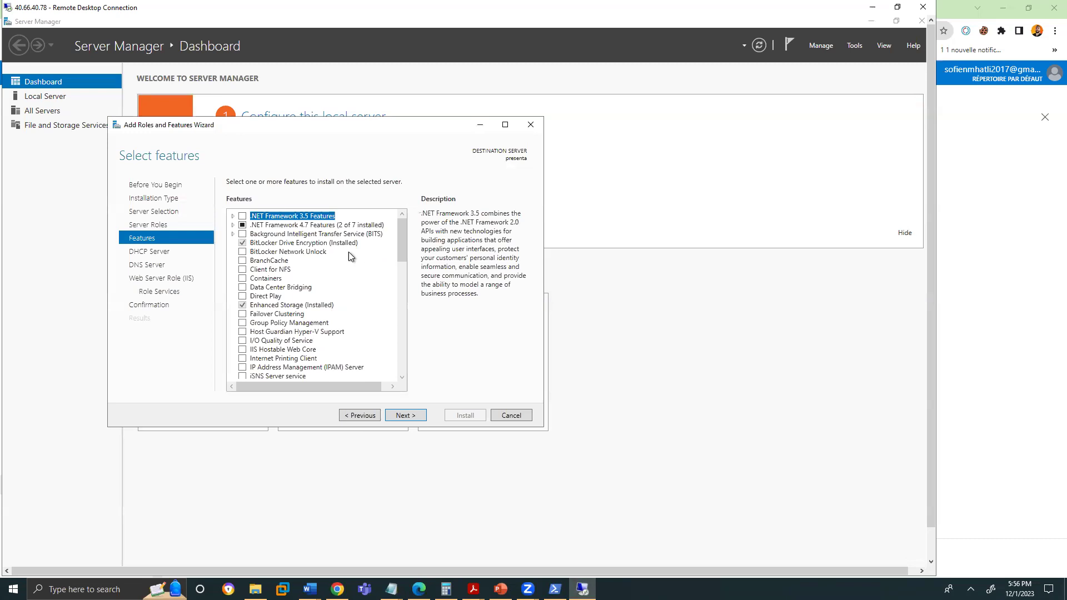
Look through the optional features without adding any, keep the default web server role services, and proceed to the installation confirmation.
scroll(350, 323, down, 13)
scroll(362, 340, up, 3)
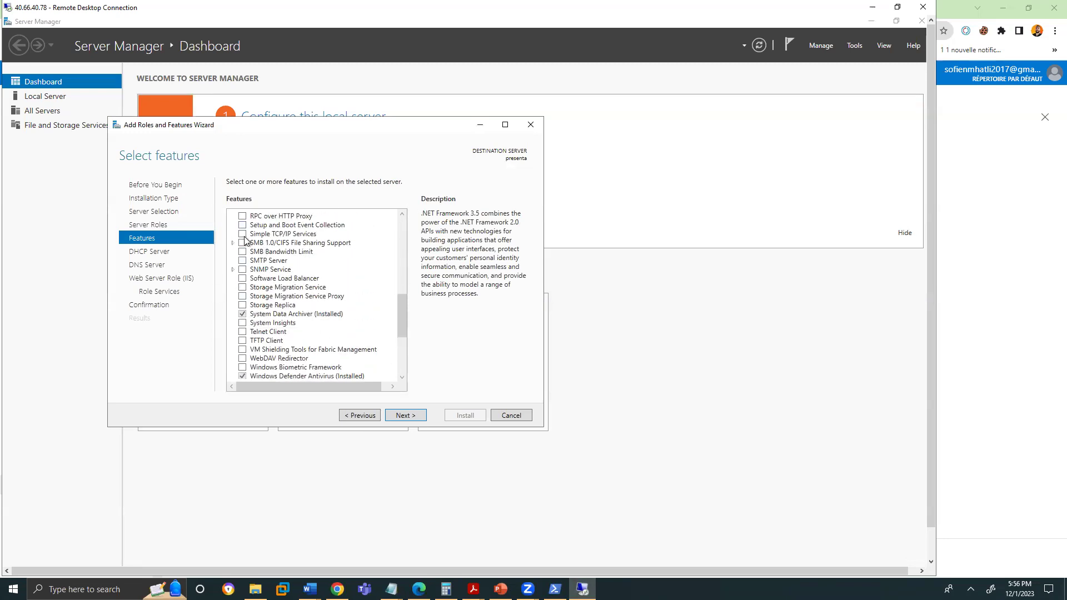
click(402, 344)
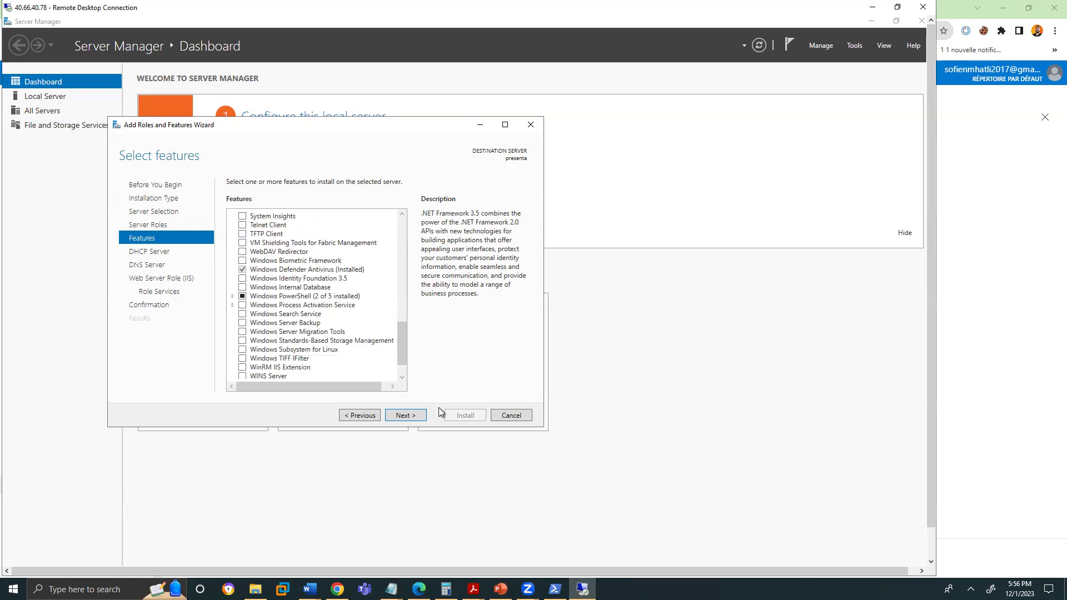
click(418, 418)
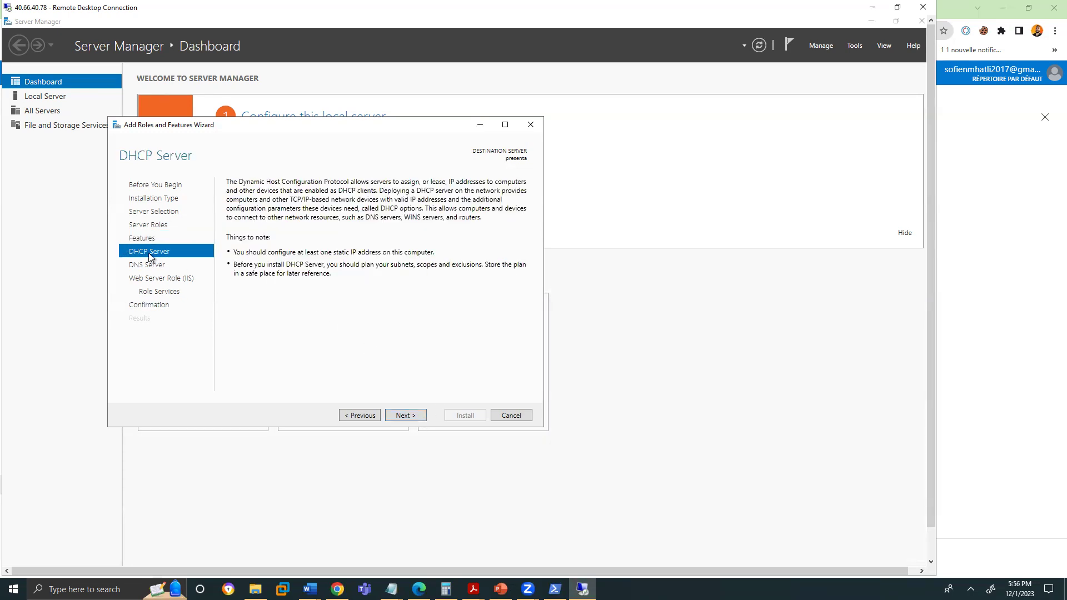
click(413, 421)
click(413, 421)
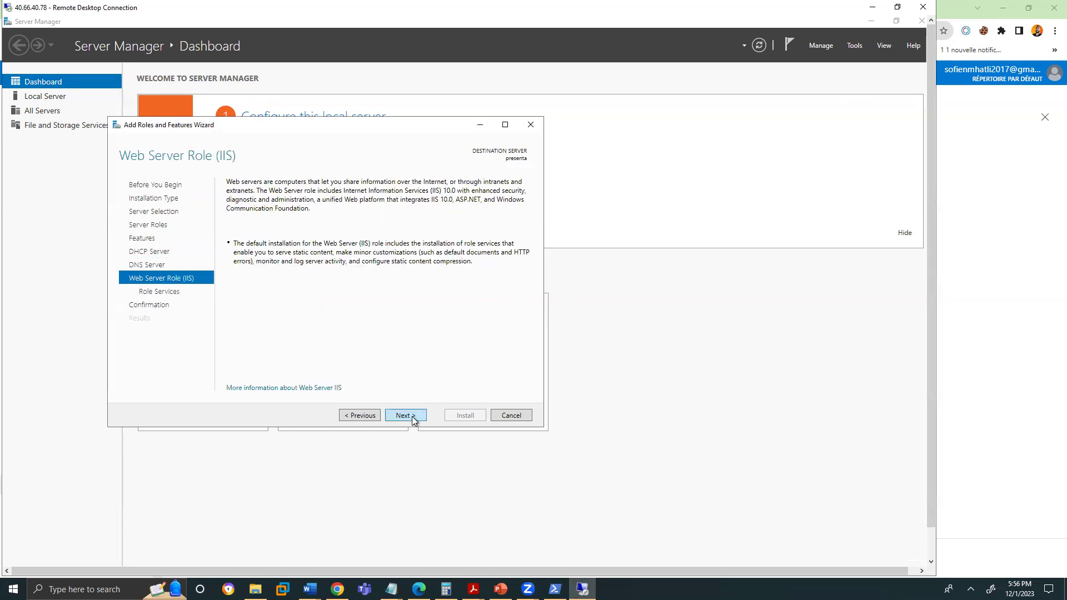
click(413, 421)
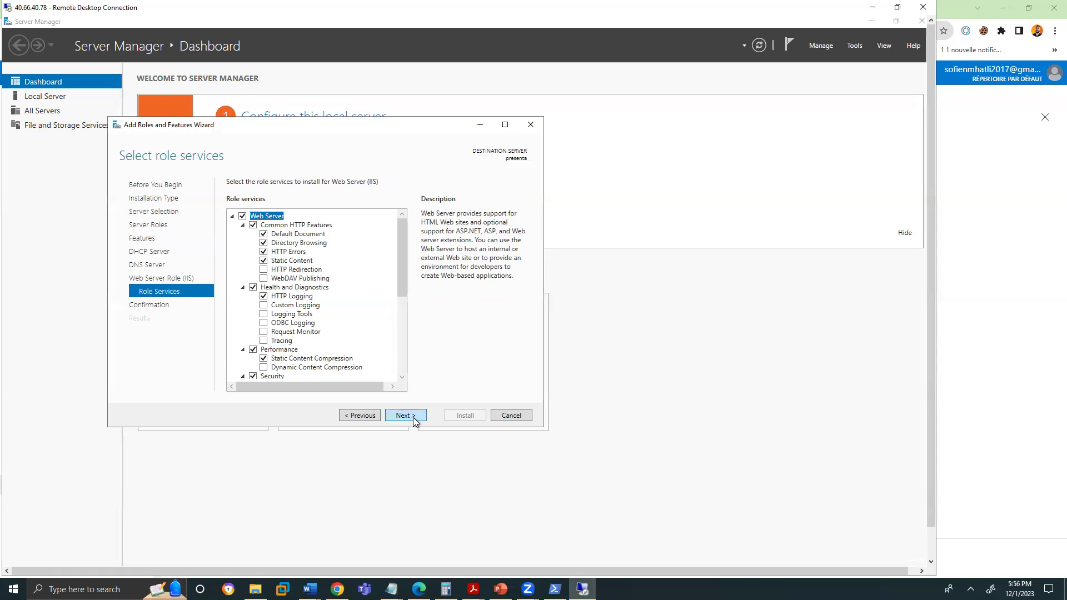
click(413, 418)
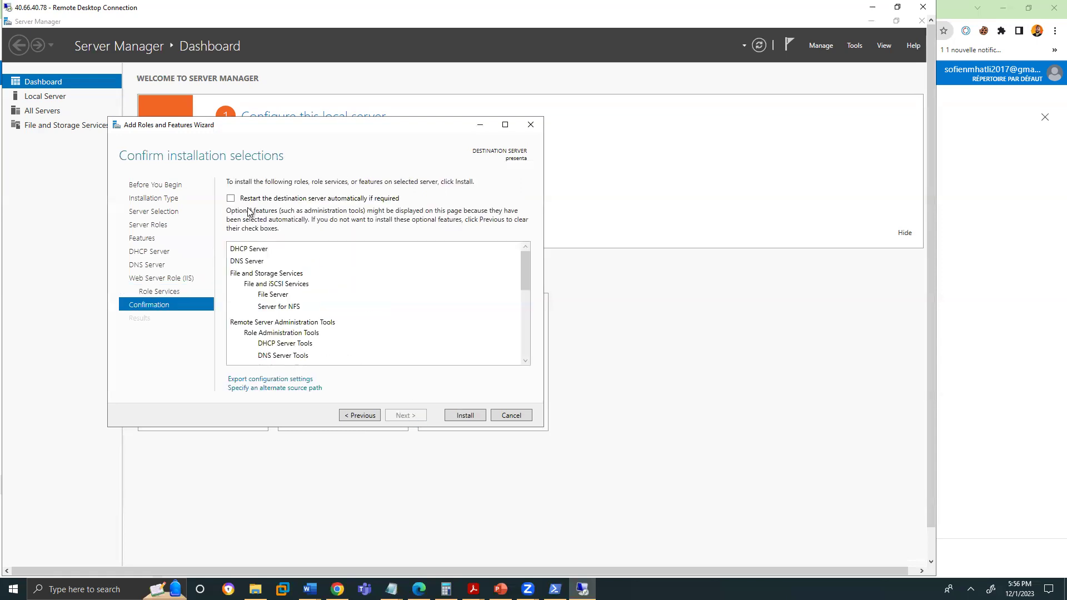
Allow the destination server to restart automatically if required, install the selected roles, and close the wizard once installation finishes.
click(231, 199)
click(489, 342)
click(470, 414)
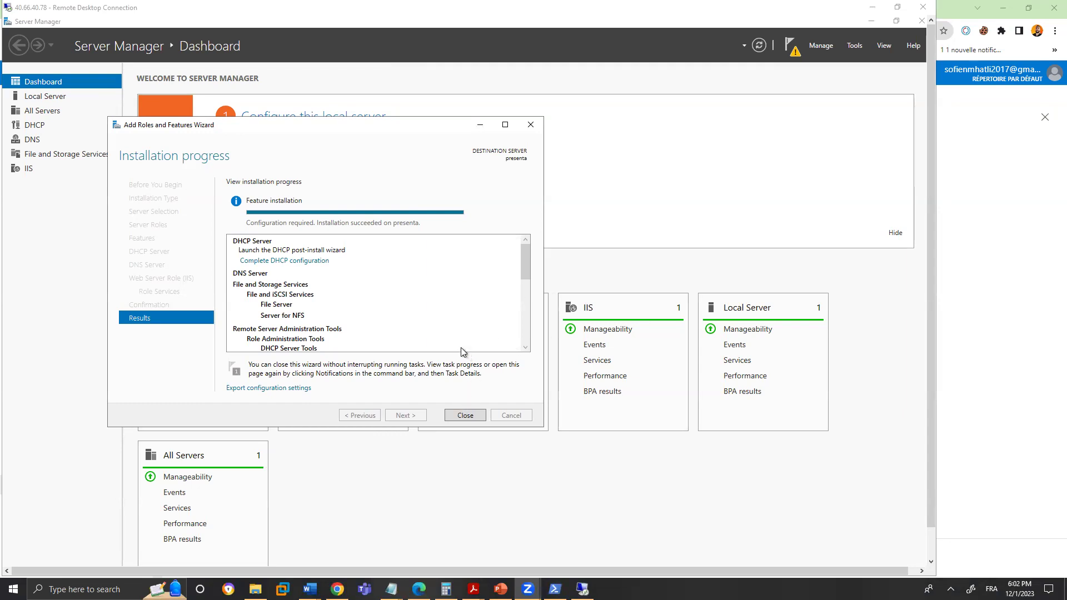
click(472, 416)
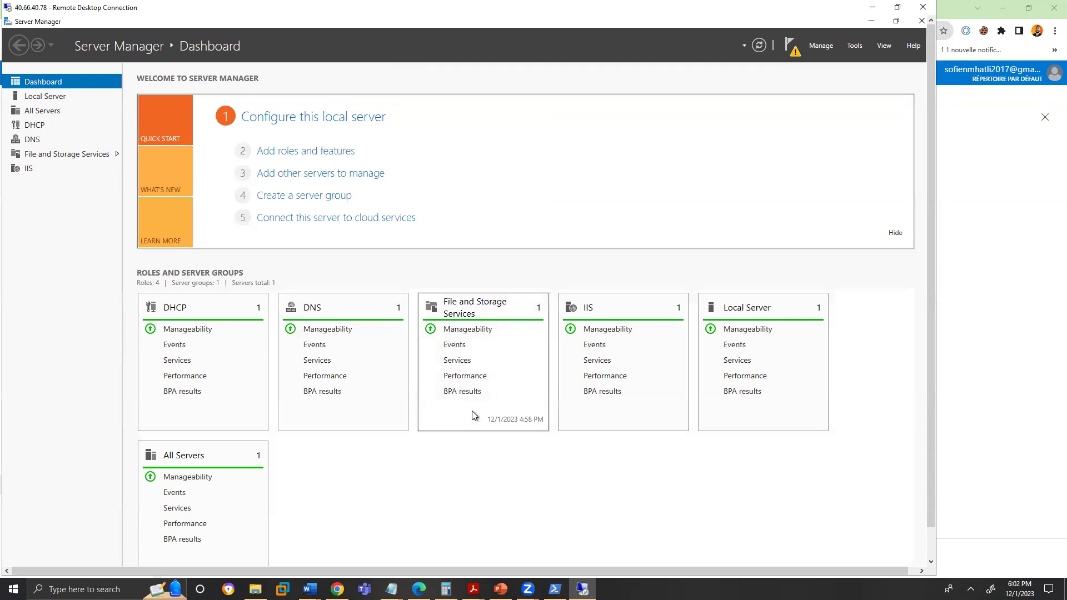
Complete the DHCP post-install configuration from the server notifications, committing the creation of the DHCP Administrators and DHCP Users security groups.
click(792, 48)
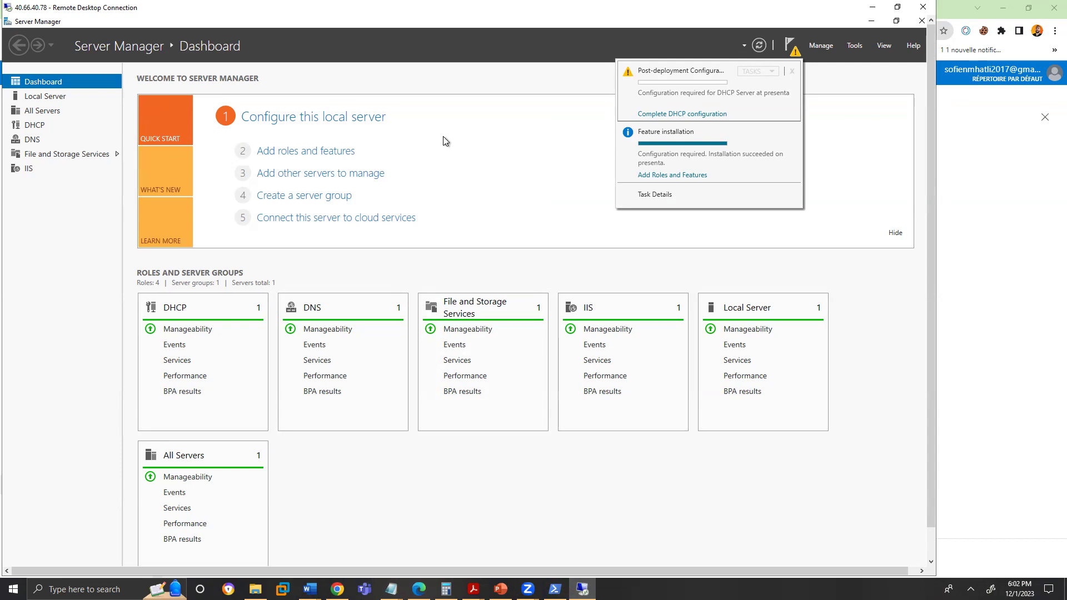
click(683, 114)
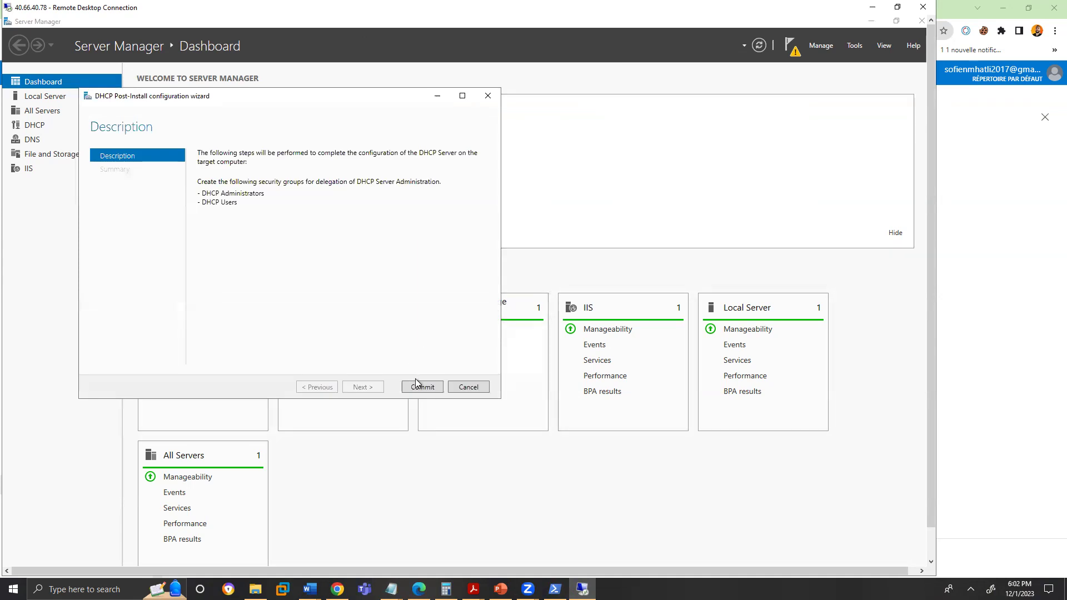
click(421, 389)
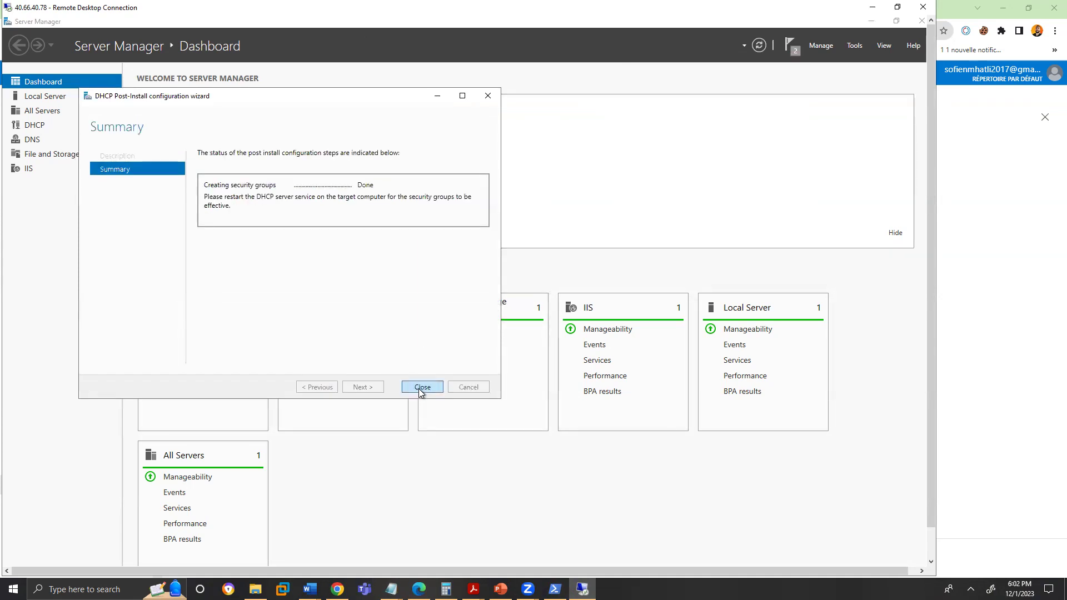
click(422, 388)
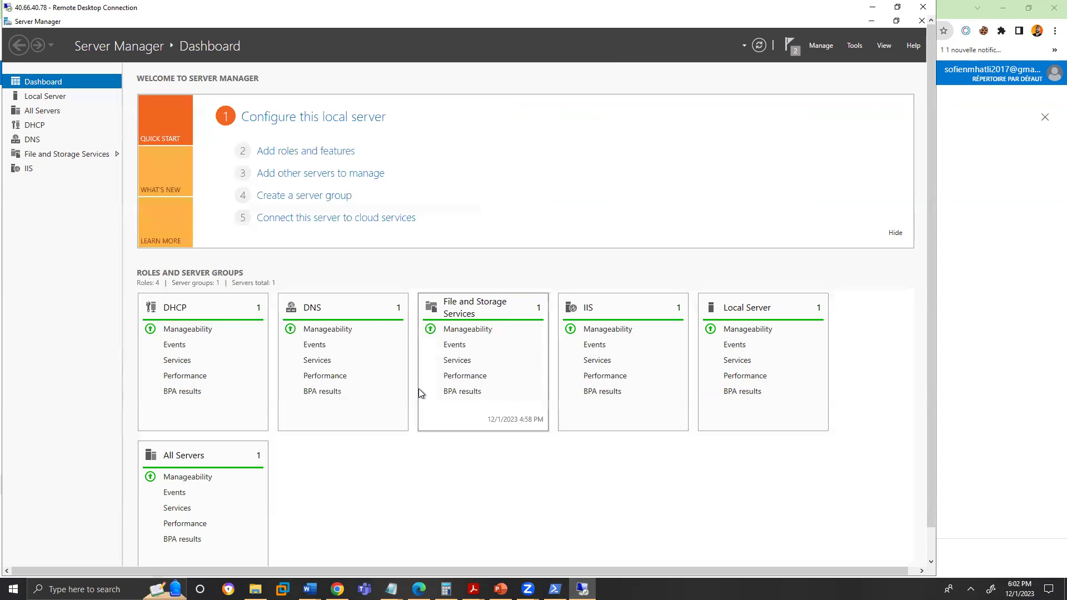
Check the Server Manager notifications for the DHCP configuration status and review the feature installation results.
click(790, 48)
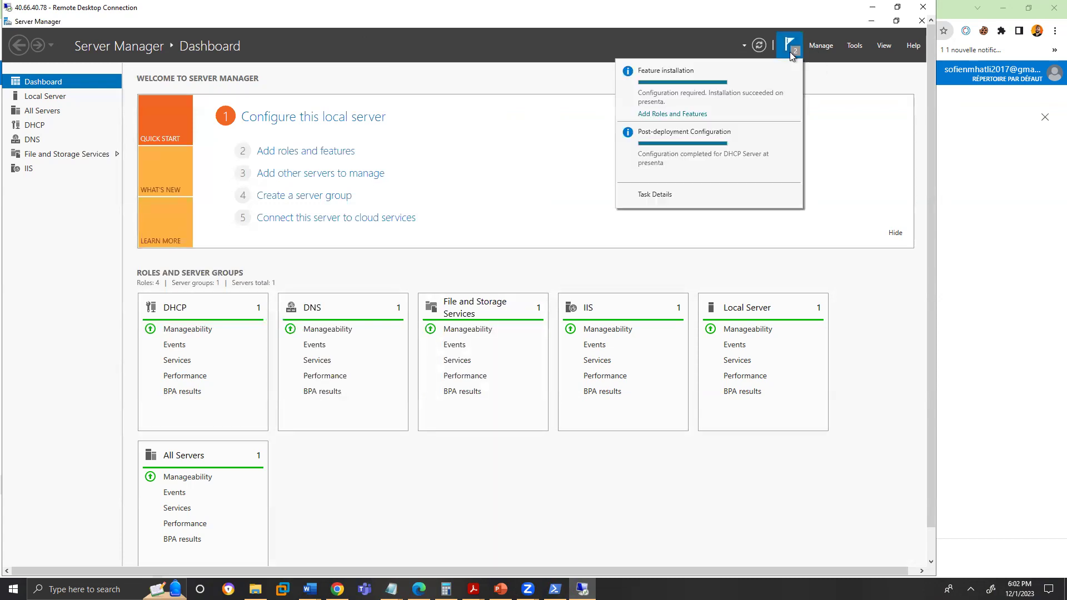
click(703, 114)
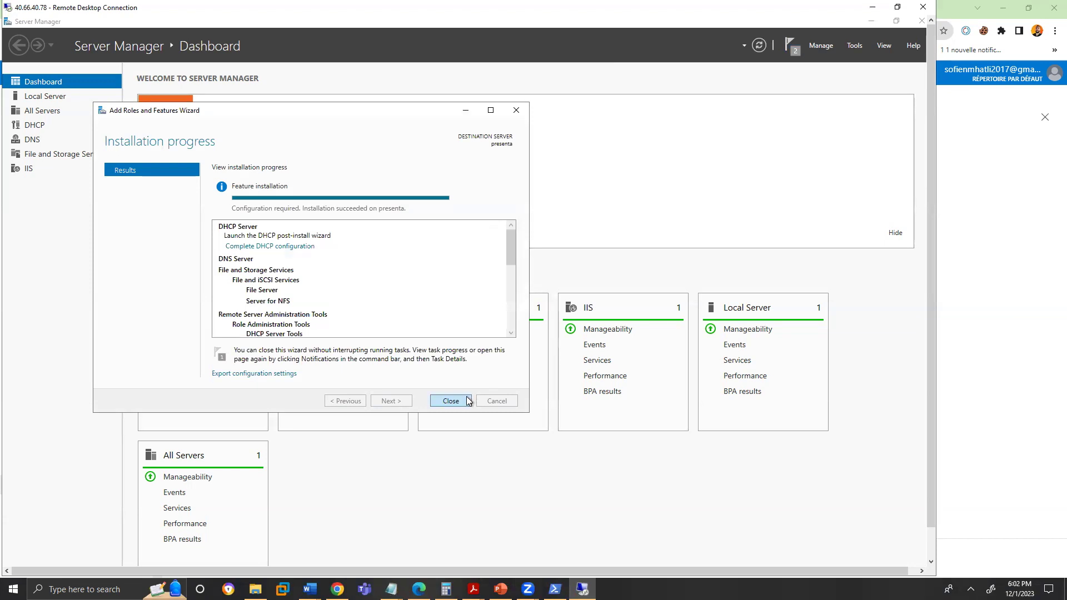
click(451, 401)
click(792, 48)
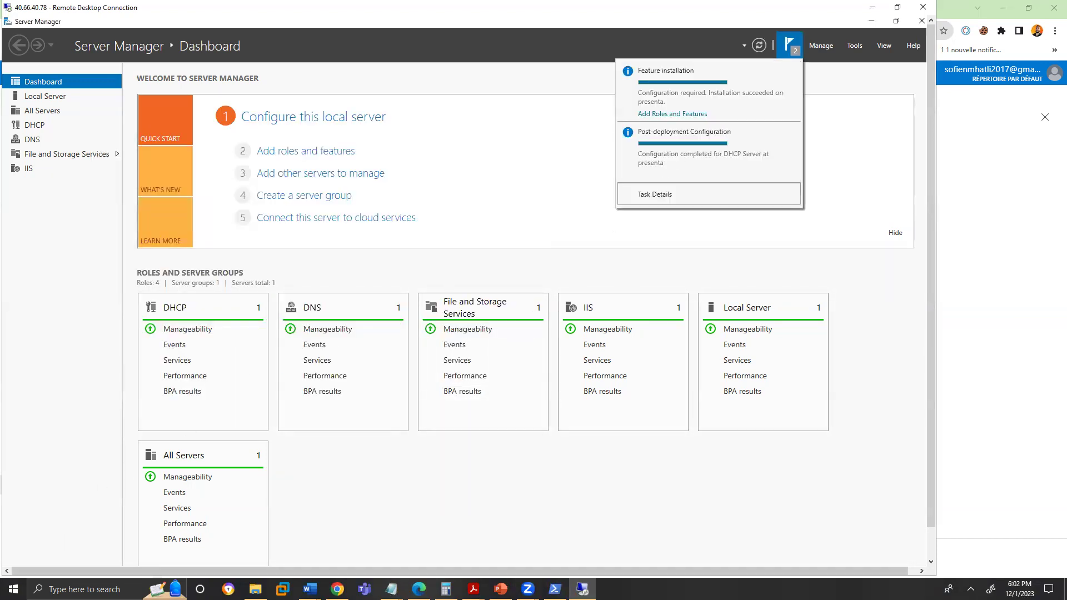
Restart the presenta virtual machine from its overview in the Azure portal in Chrome, and return to the Remote Desktop session.
click(419, 590)
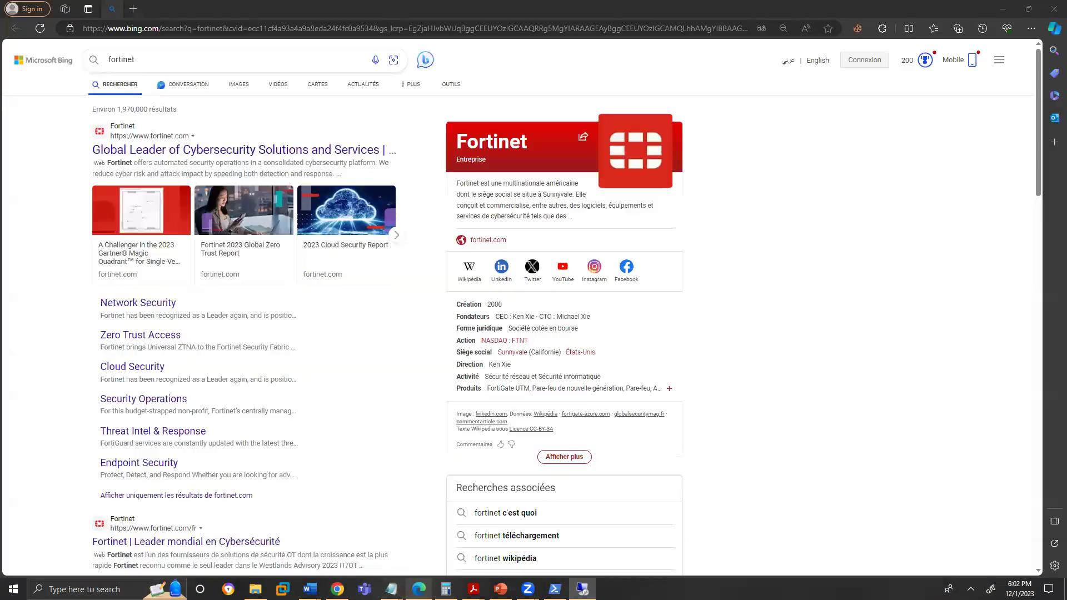
click(337, 589)
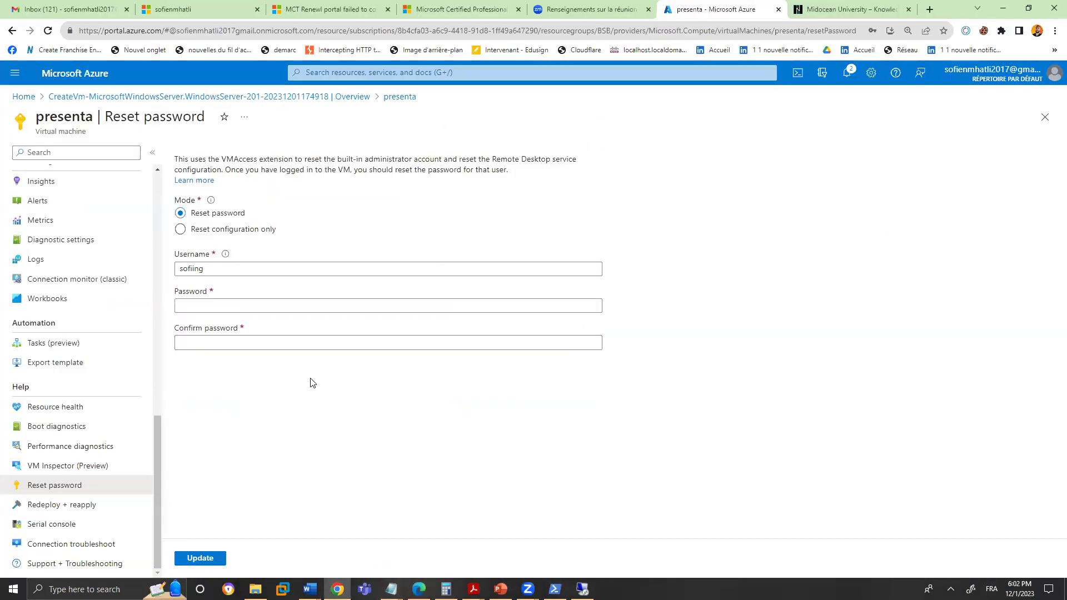
scroll(111, 222, up, 12)
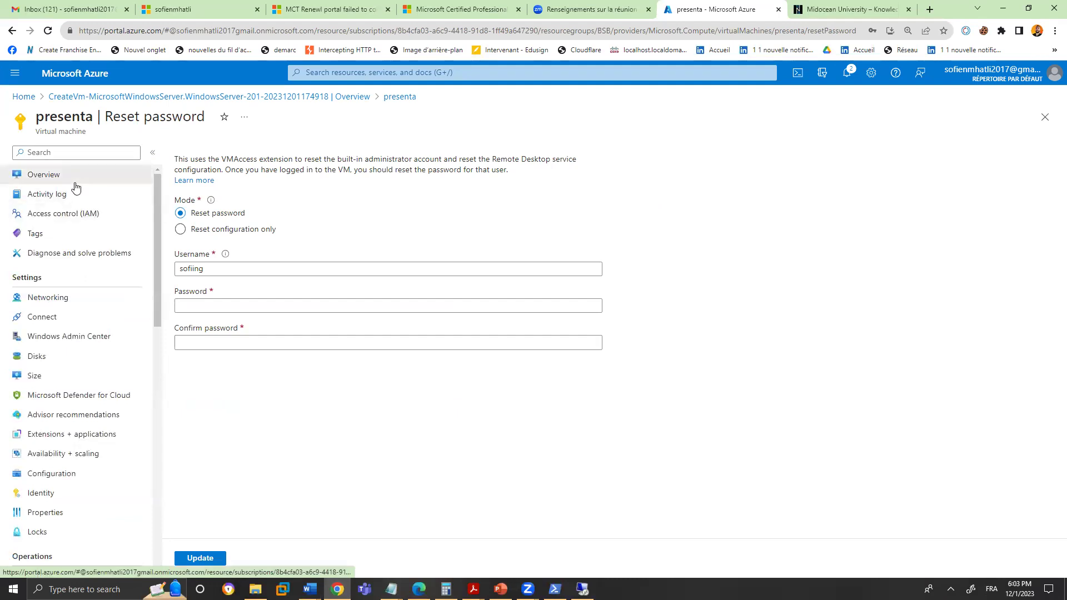
click(71, 179)
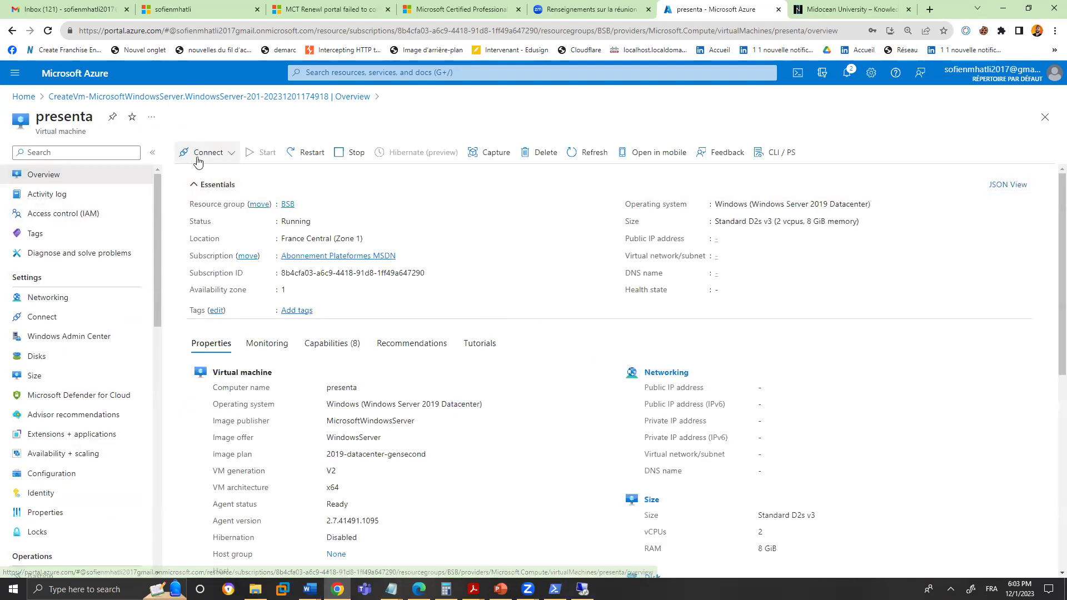
click(305, 152)
click(199, 220)
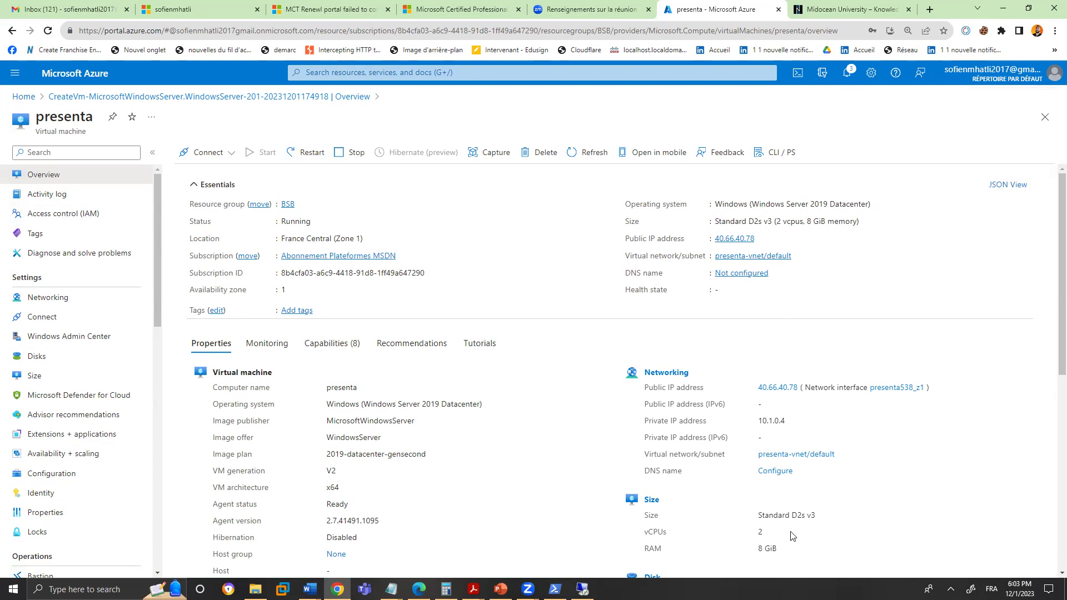
click(582, 590)
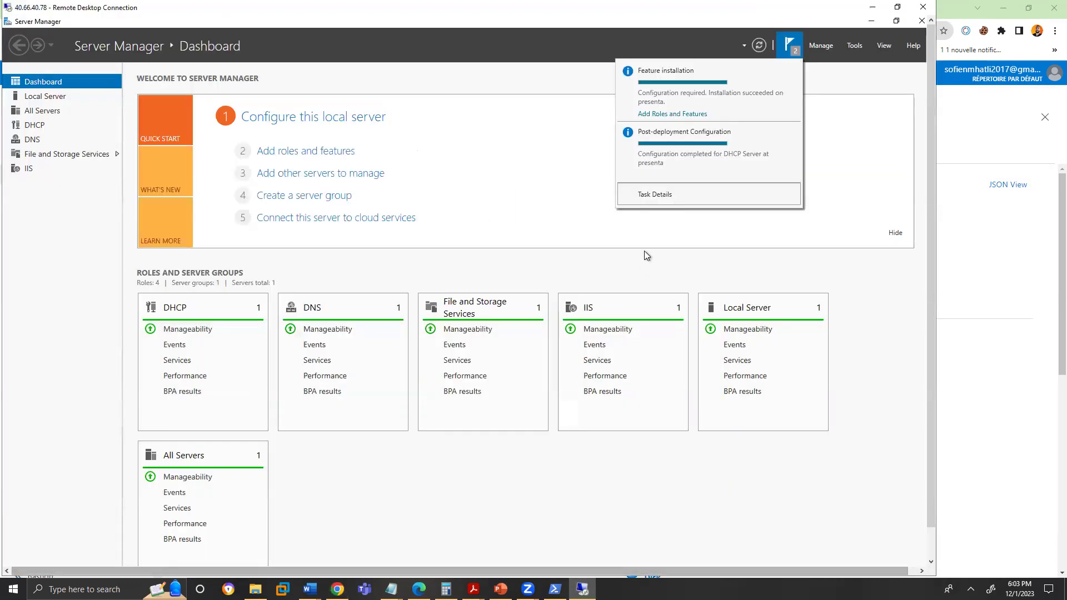
Refresh the Server Manager dashboard and check its notifications.
click(759, 45)
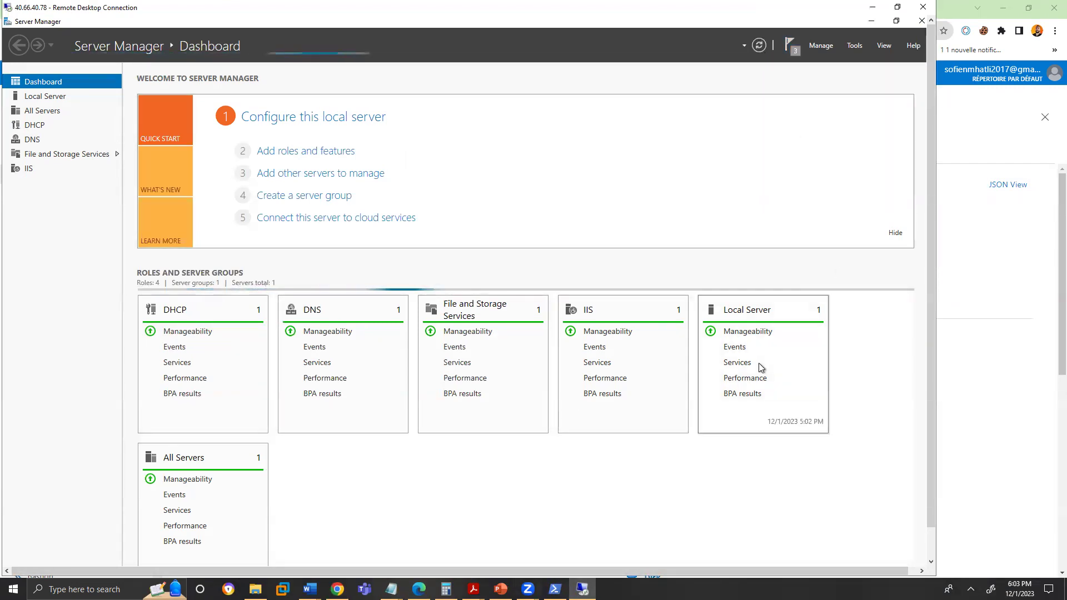
click(790, 46)
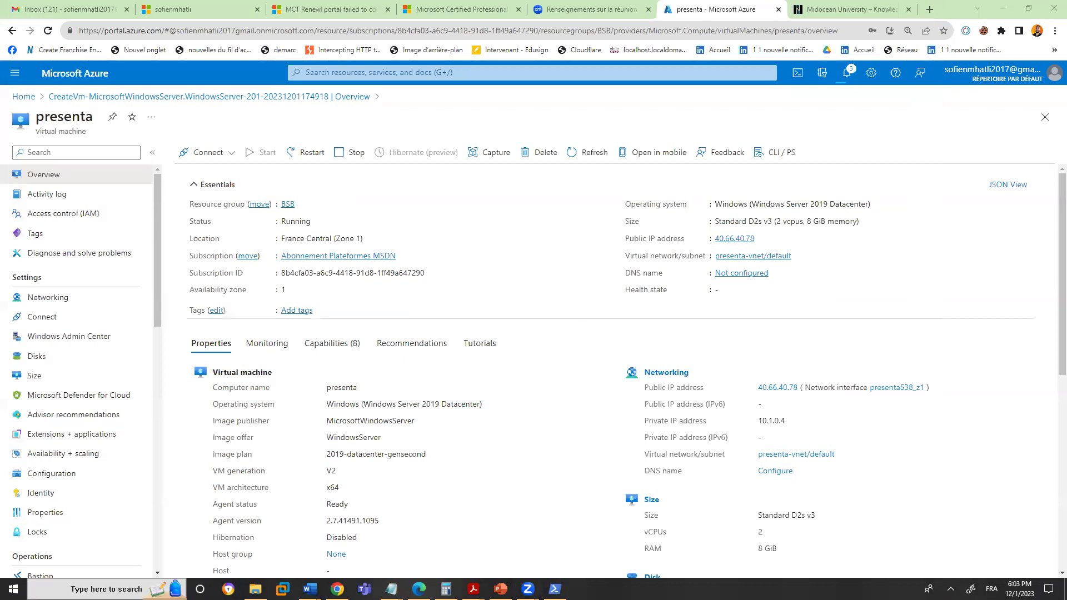
Open Remote Desktop Connection and start a connection to the presenta virtual machine using its public IP address copied from the Azure portal.
click(96, 587)
text(rdp)
key(Return)
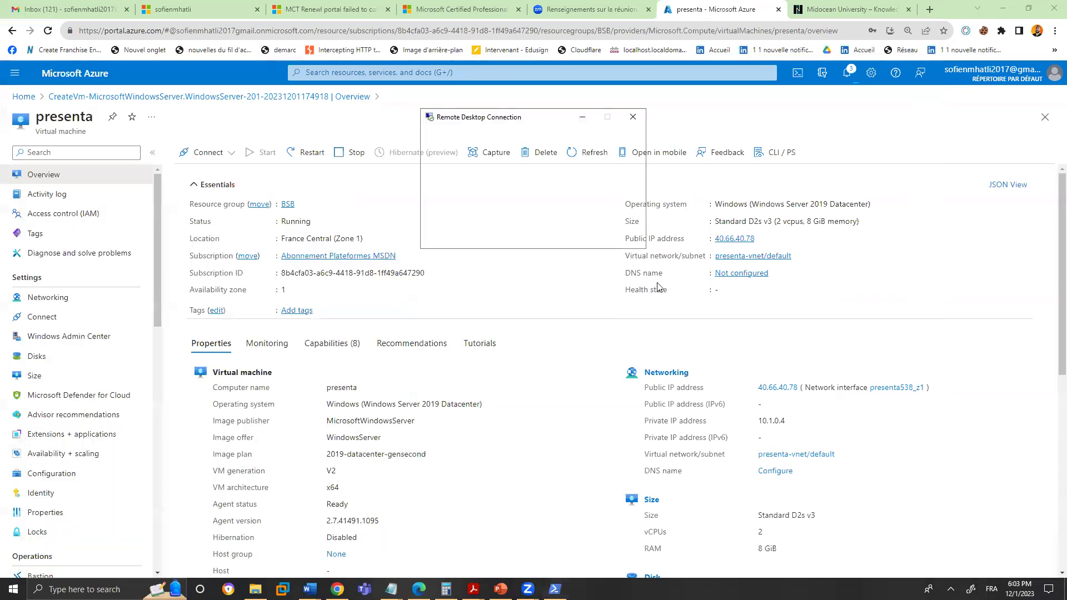
click(761, 238)
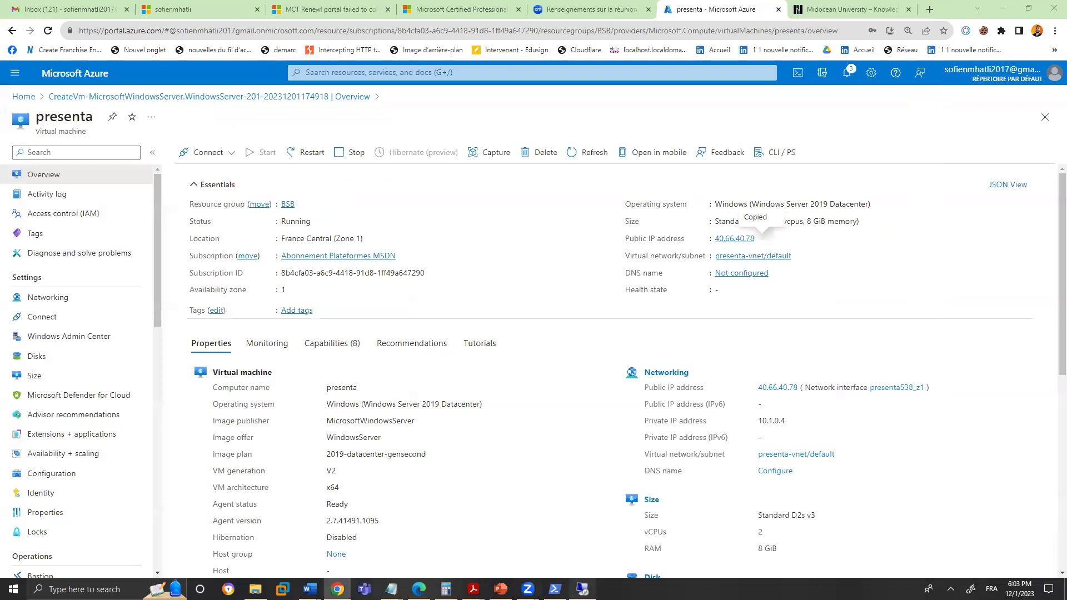
click(548, 194)
click(577, 238)
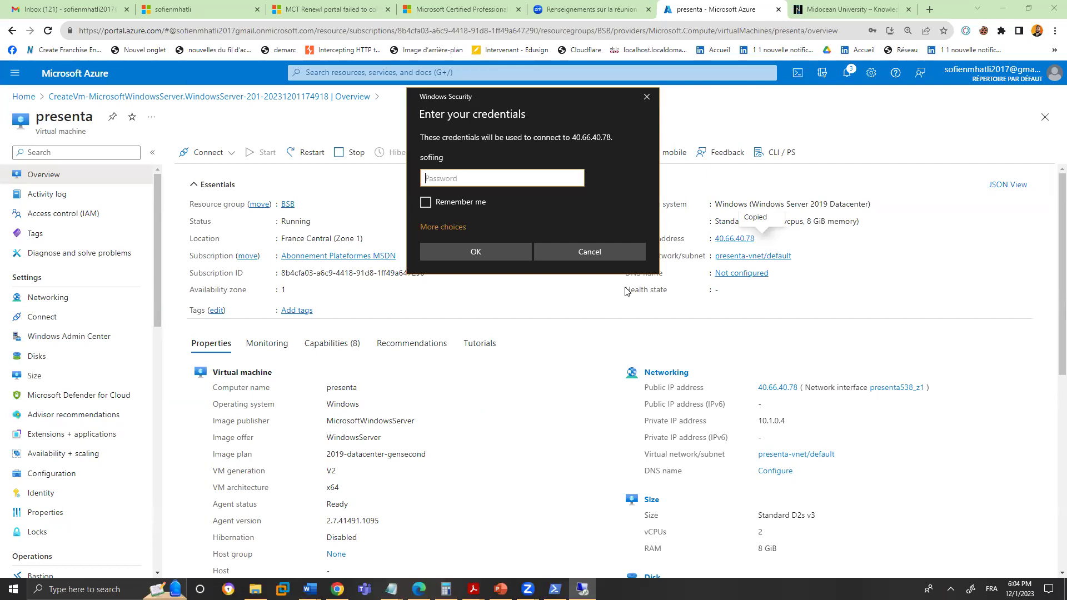
Enter the account password, accept the untrusted certificate to connect, and dismiss the Windows Admin Center message in Server Manager.
key(Caps_Lock)
text(•)
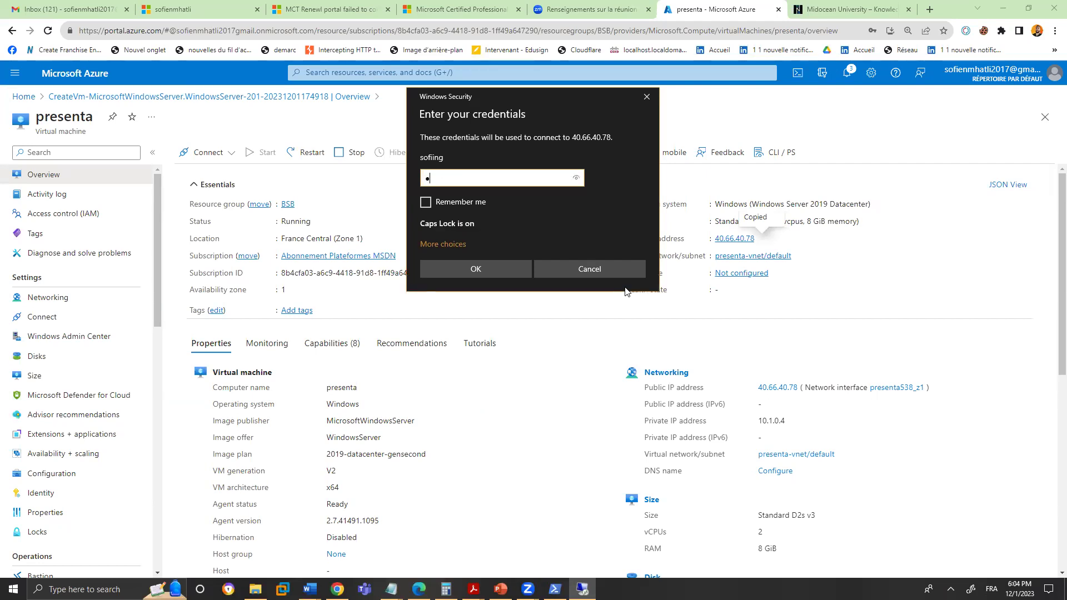
key(Caps_Lock)
text(••••••••••)
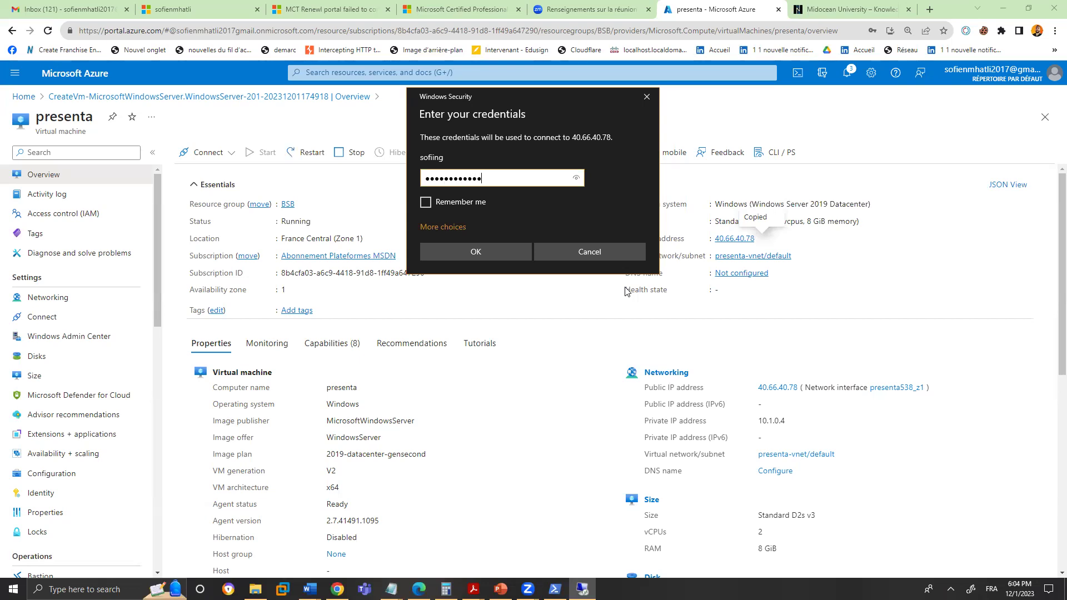
key(Return)
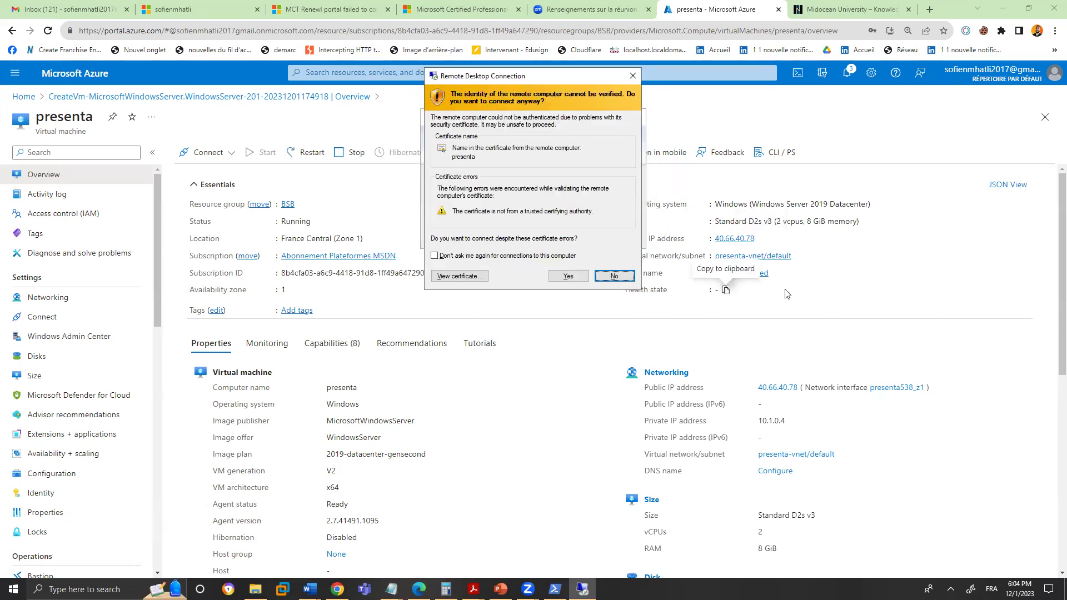
click(567, 277)
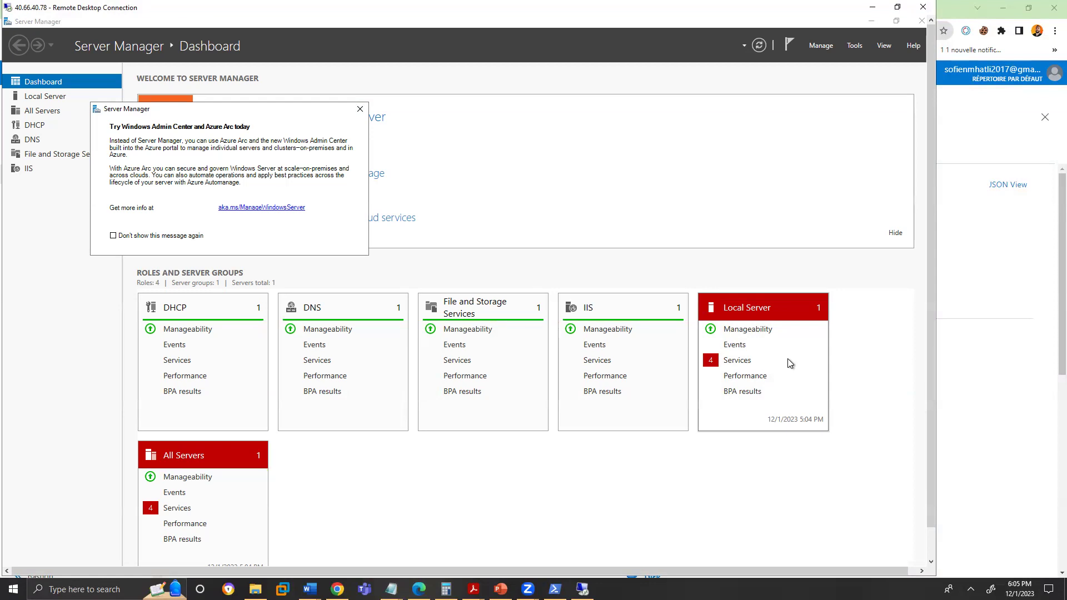
click(360, 109)
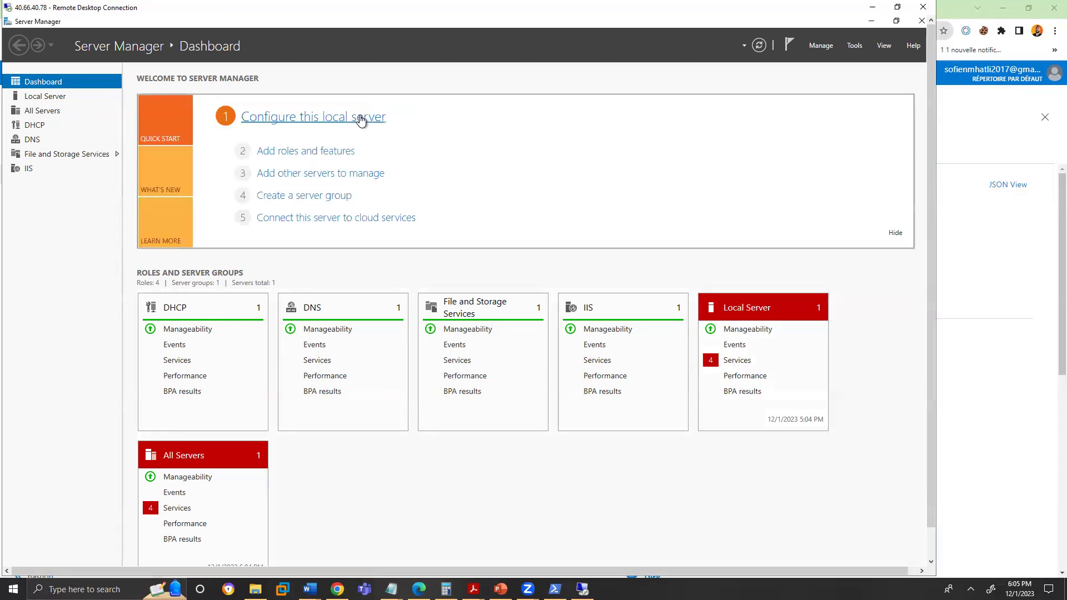
Open the DHCP console from Server Manager, maximize it, widen the tree, and expand the server's IPv4 node.
click(853, 45)
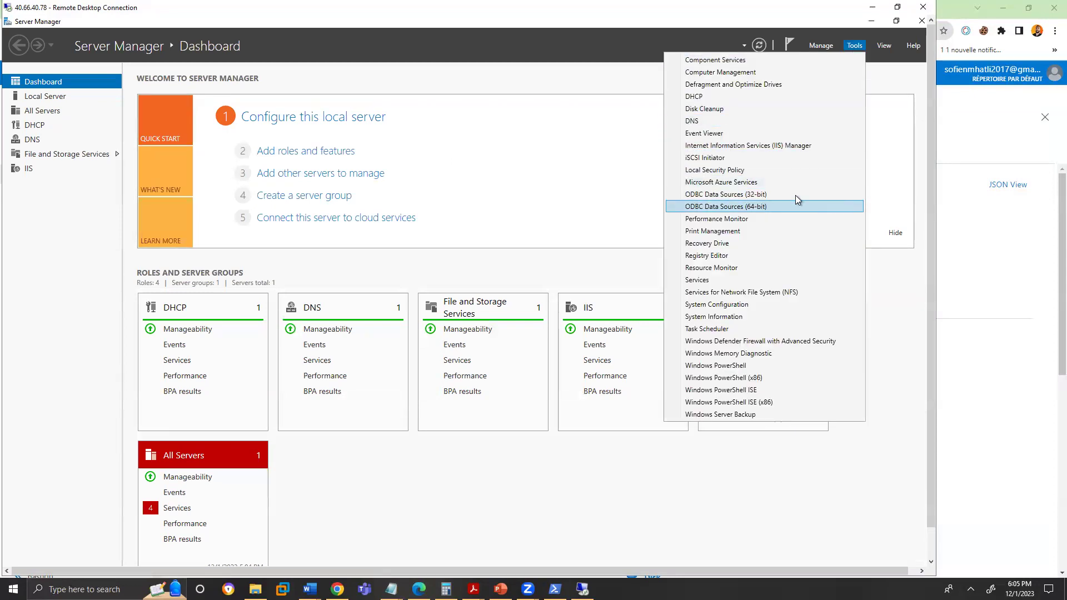
click(732, 96)
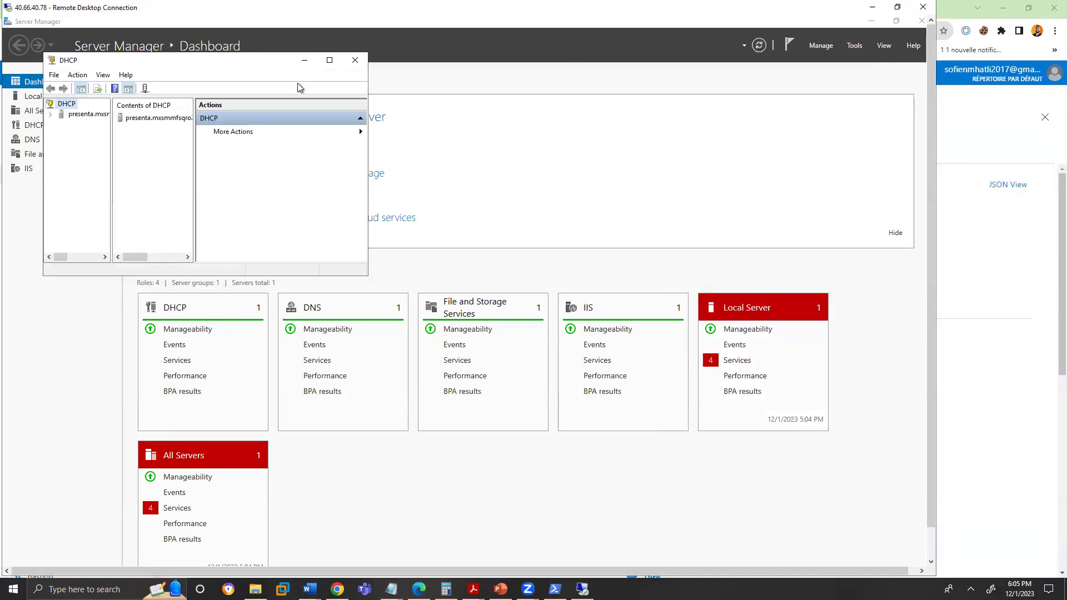
click(329, 60)
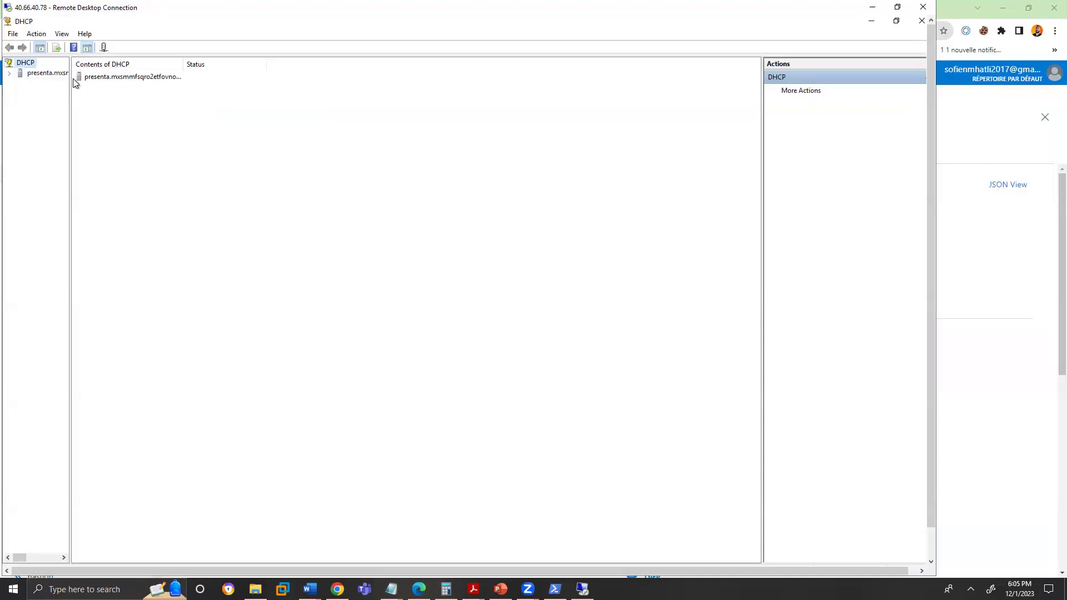
drag(70, 84, 208, 83)
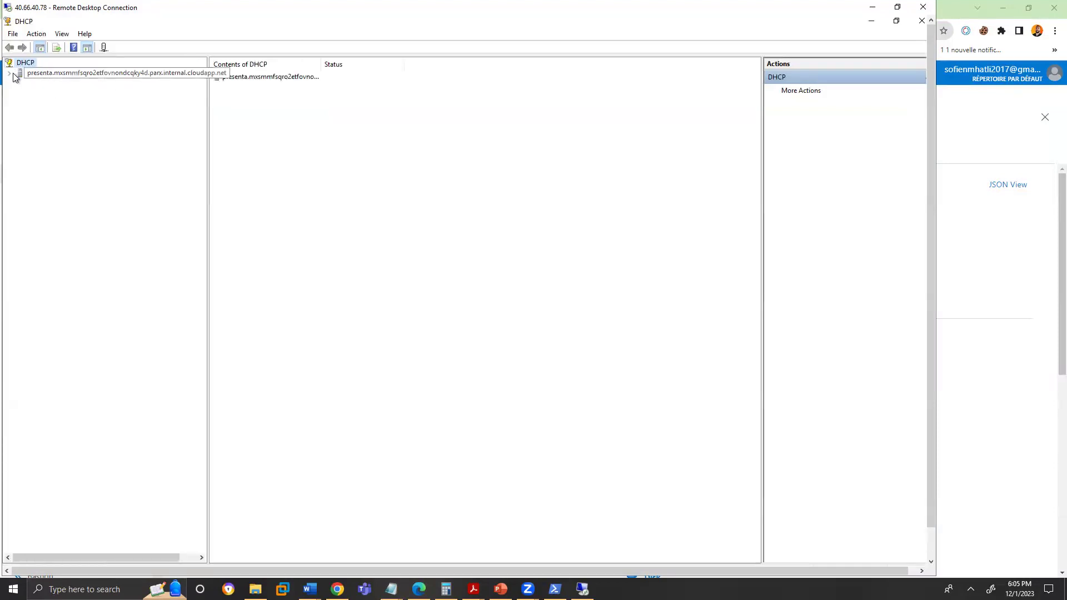
click(9, 73)
click(20, 84)
click(44, 84)
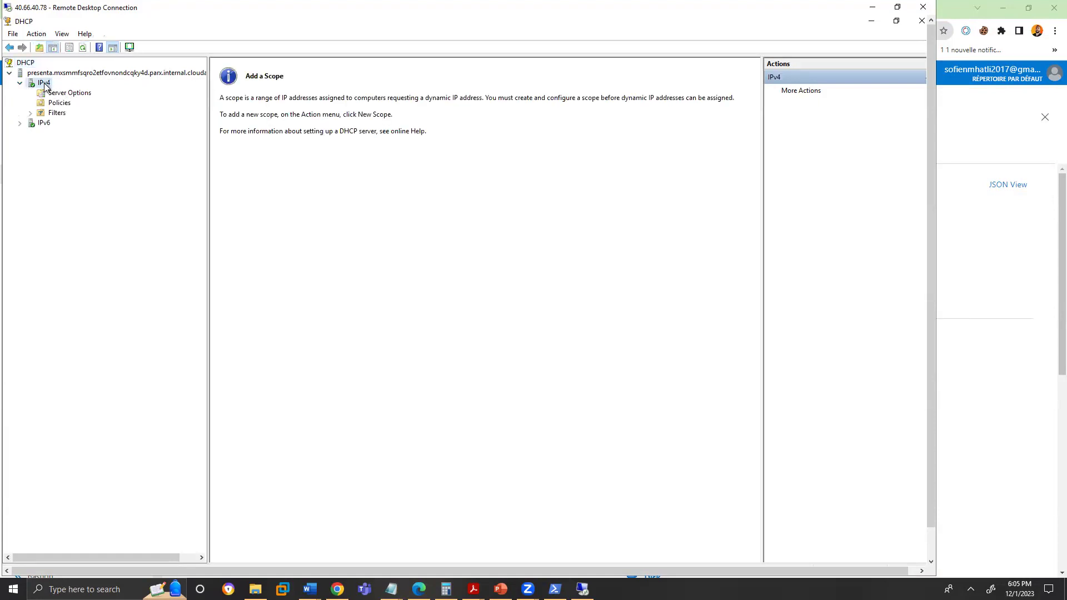
Start a new IPv4 scope and name it DHCP-SERVER.
right_click(44, 82)
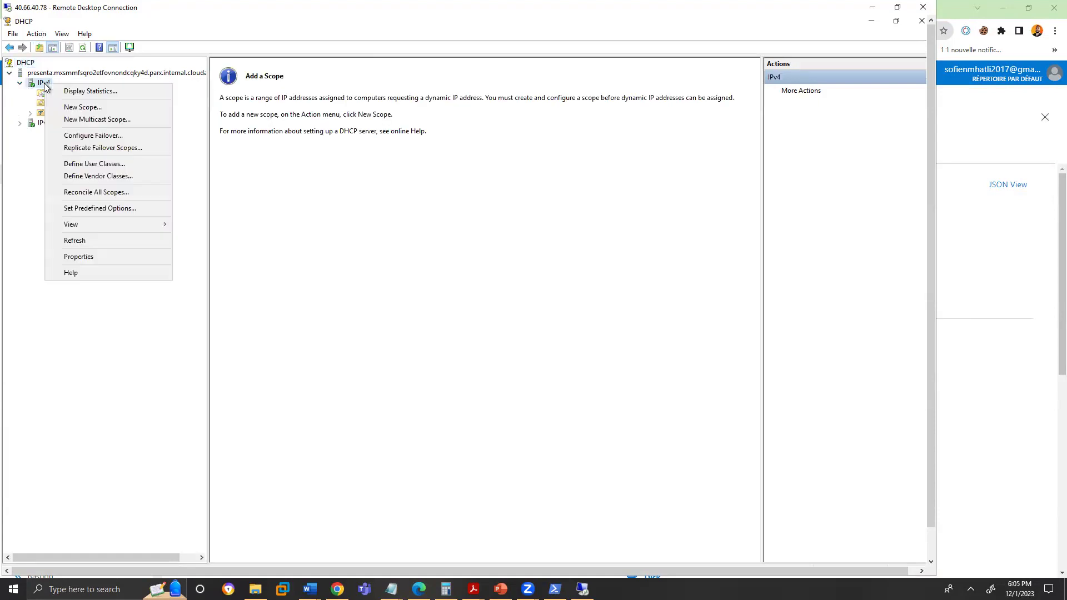
click(85, 105)
click(538, 399)
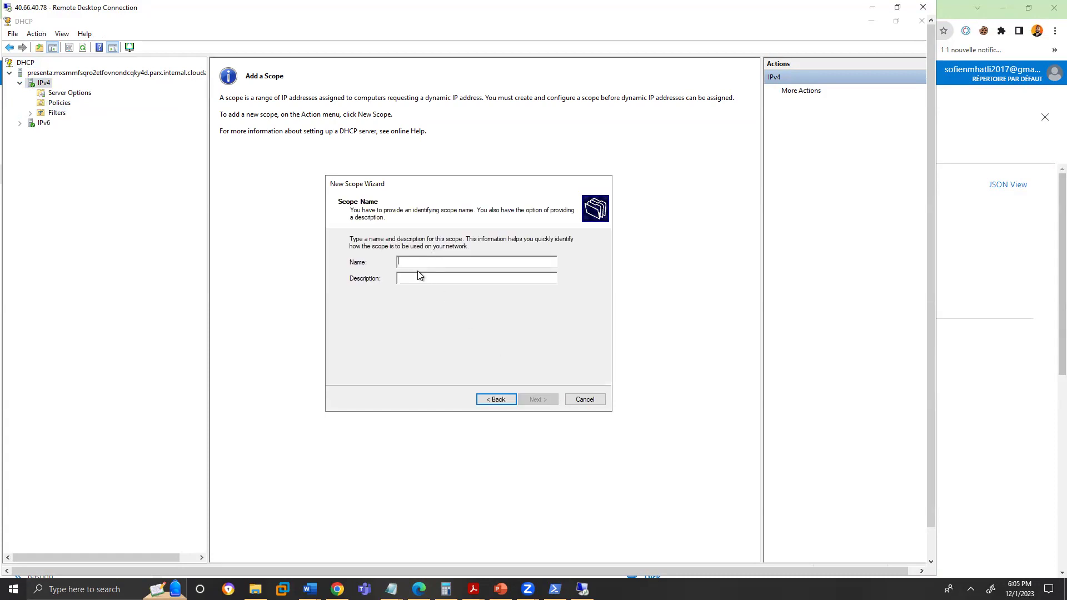
text(DHC)
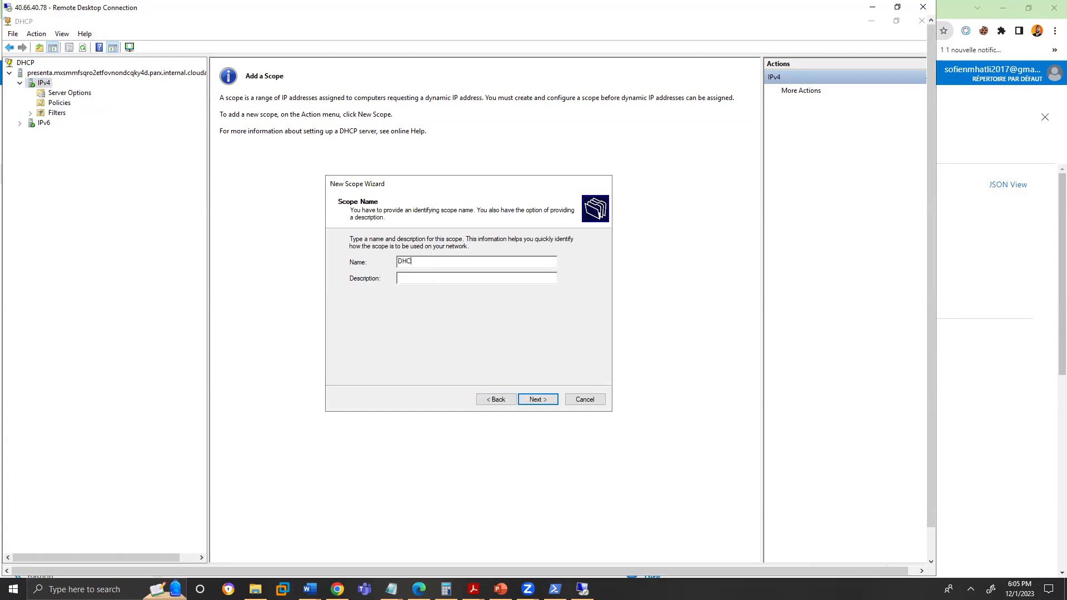
text(P-SERVER)
click(542, 400)
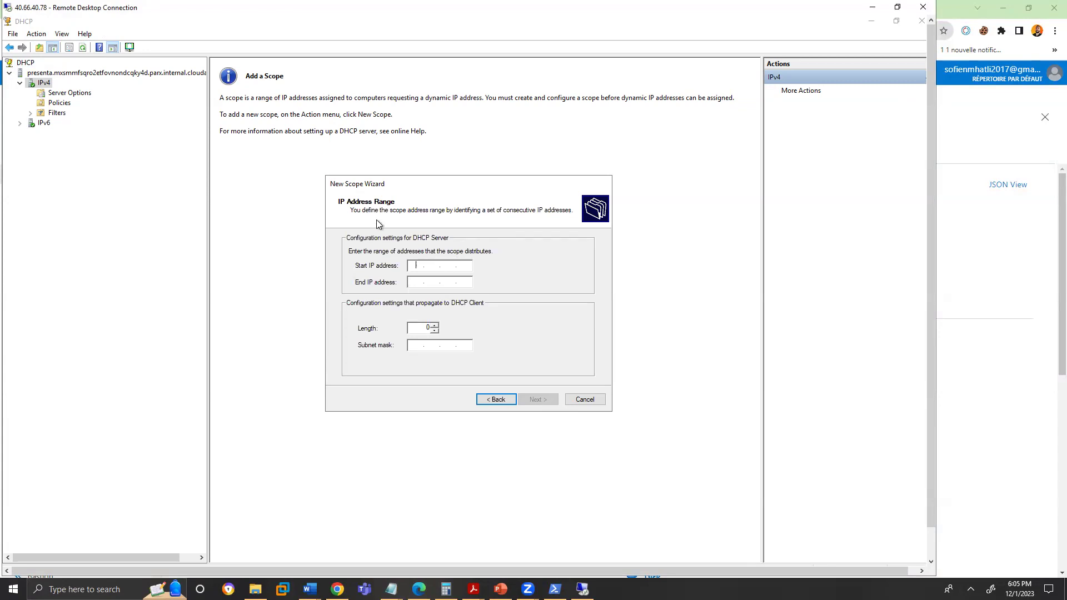
Set the scope's address range from 192.168.10.10 to 192.168.10.100, keeping the 24-bit length and subnet mask 255.255.255.0.
text(19)
text(216810.10)
click(412, 284)
text(192 . 168 . )
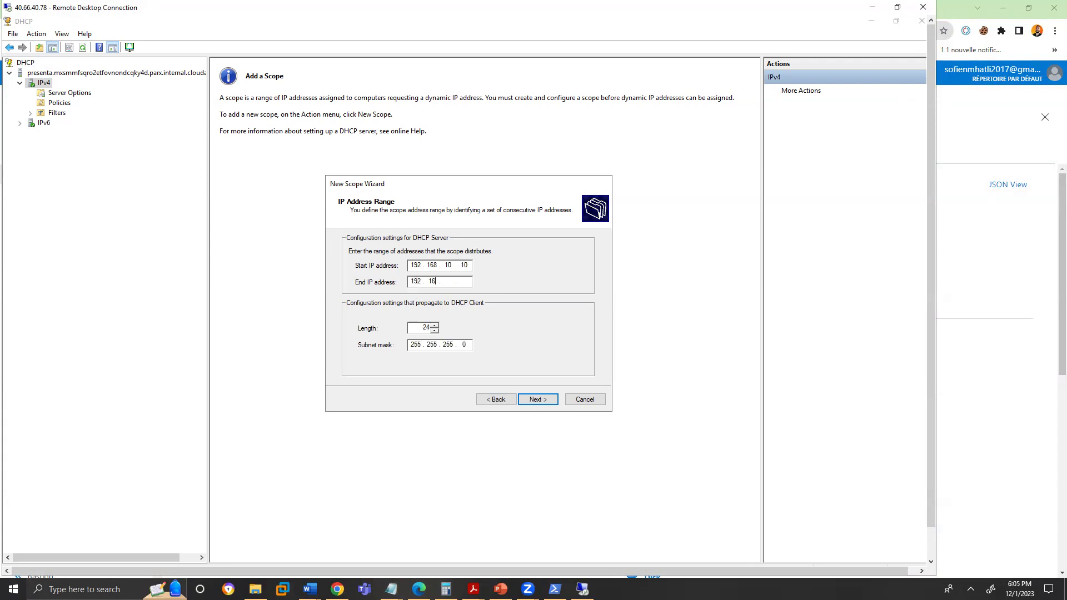
text(10 . 100)
click(542, 400)
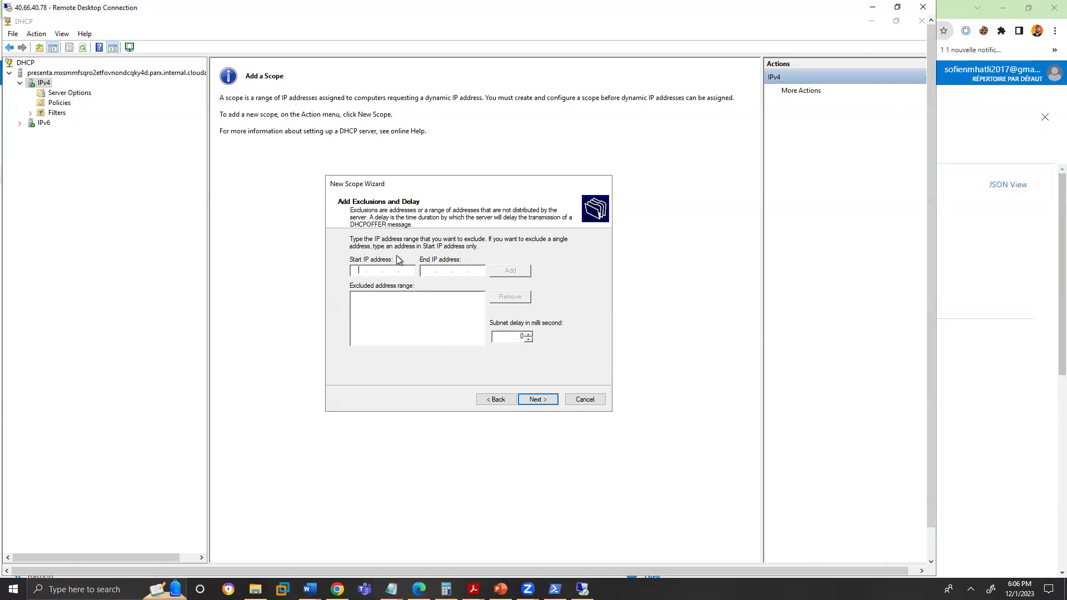
Leave the exclusions empty, keep the default lease duration, and choose to configure the DHCP options now.
click(537, 400)
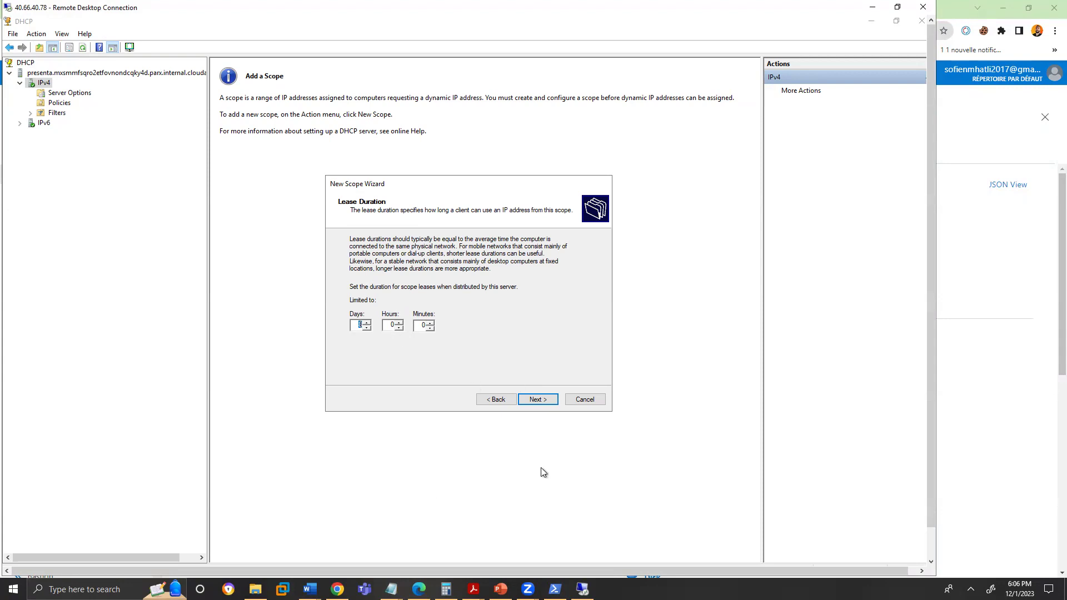
click(536, 403)
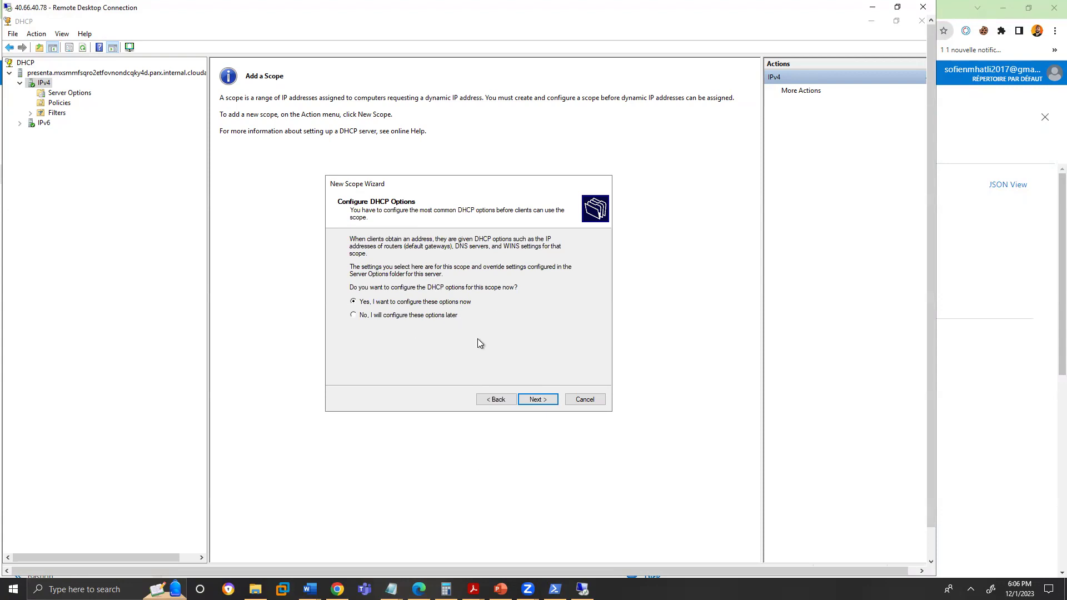
click(530, 402)
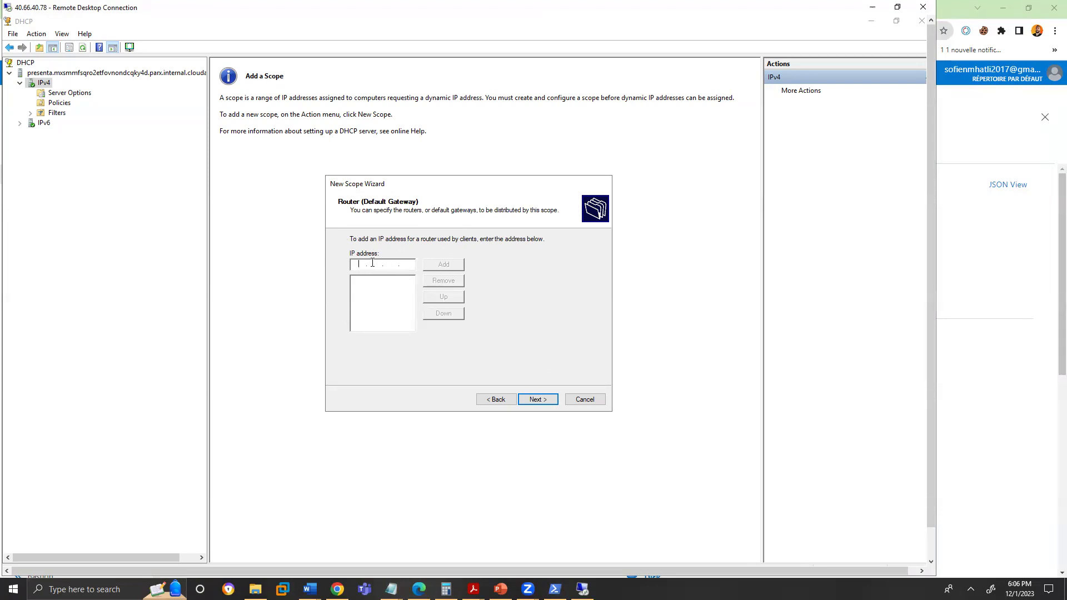
Leave the default gateway empty, keep the default DNS and WINS settings, and finish the wizard with the scope activated now.
click(539, 398)
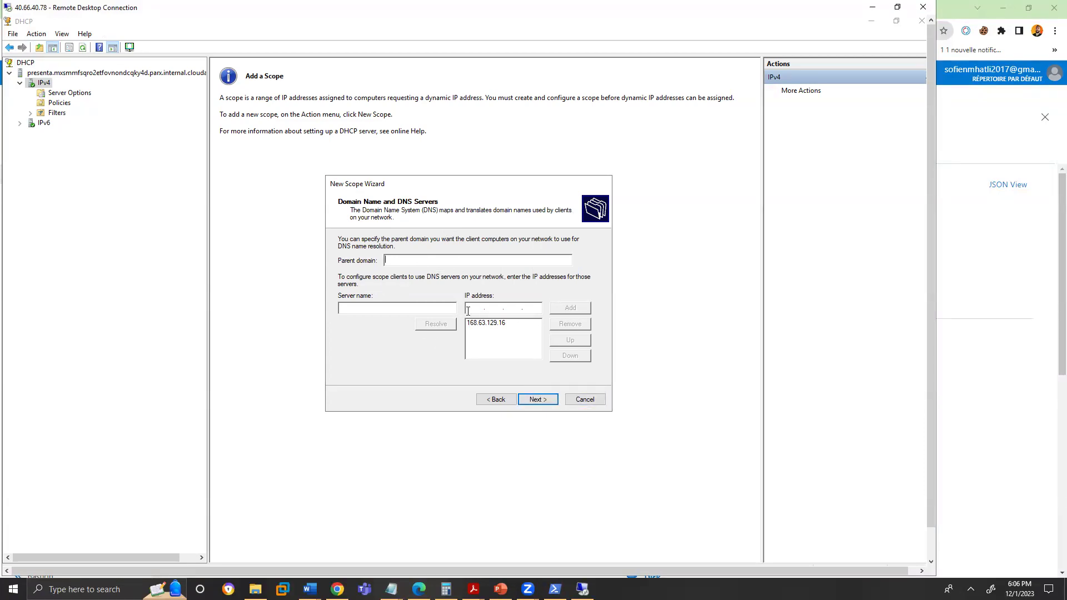
click(539, 401)
click(539, 401)
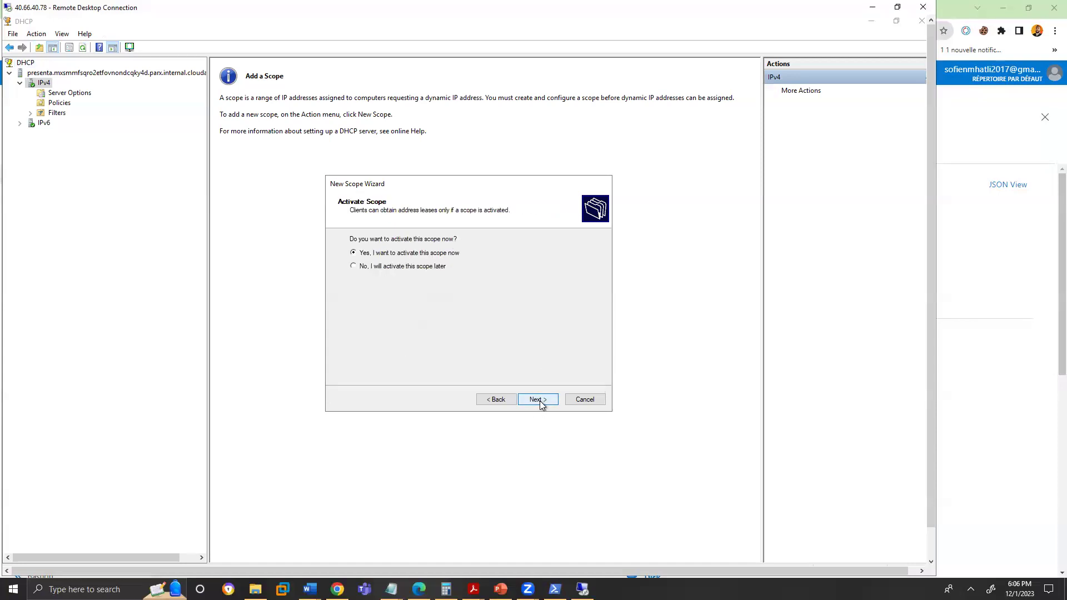
click(543, 401)
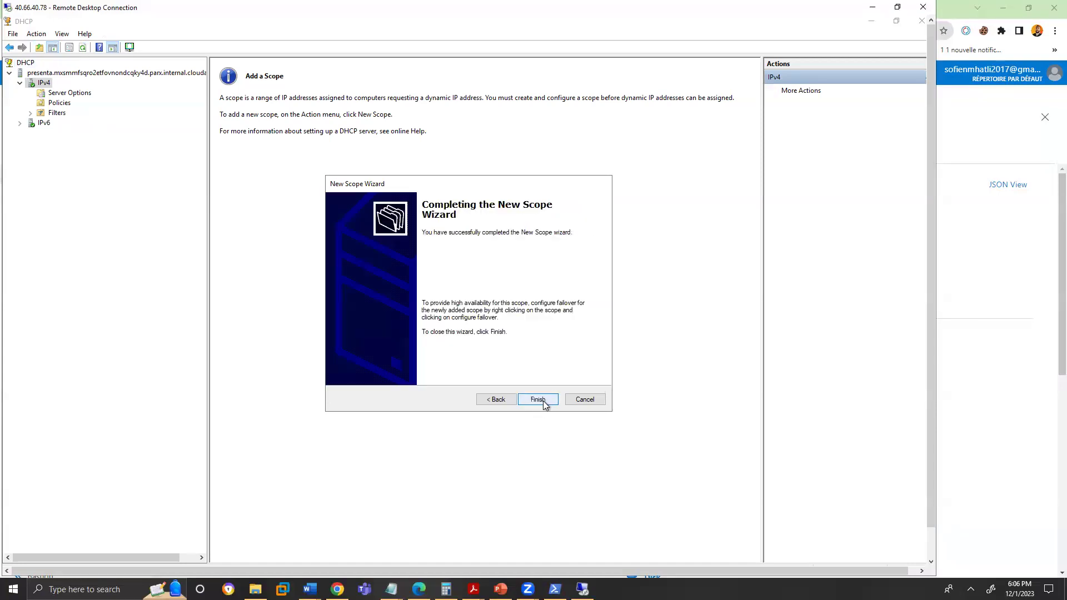
click(543, 401)
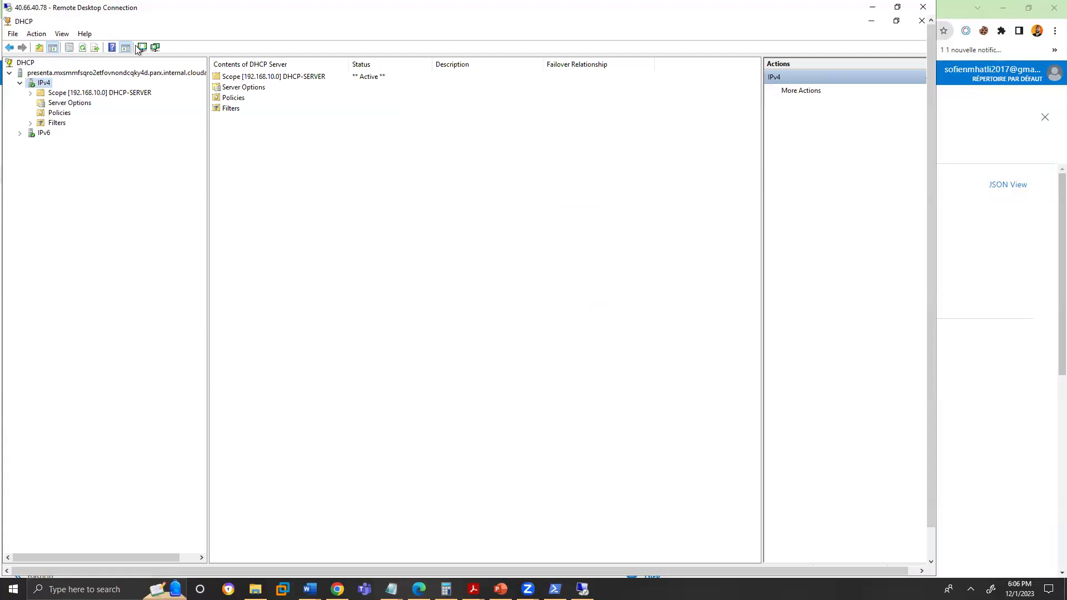
Expand the DHCP-SERVER scope and examine its address pool and reservations.
click(31, 94)
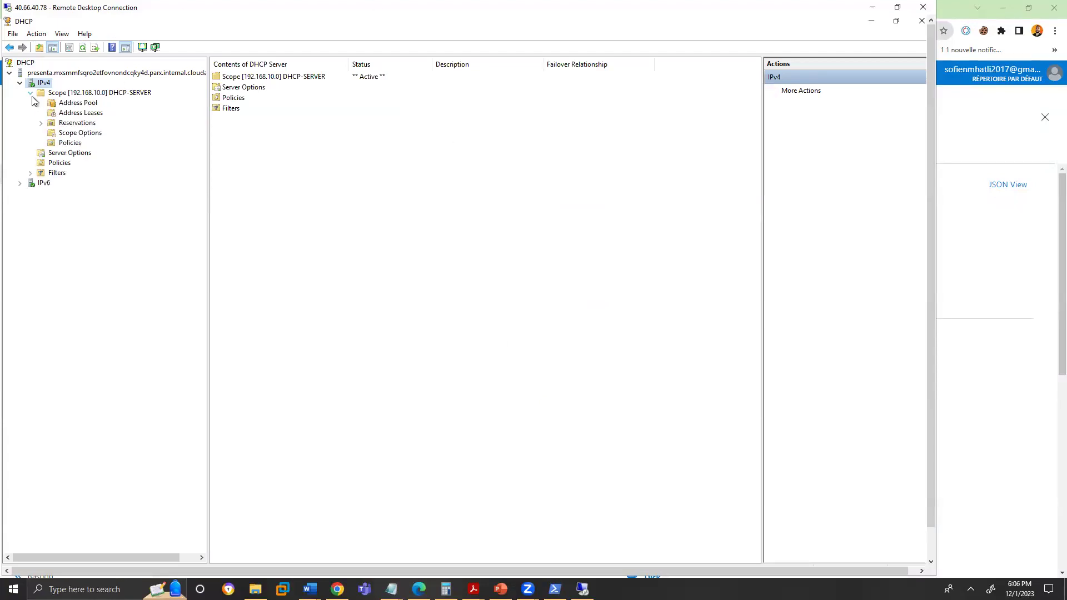
click(77, 103)
click(244, 79)
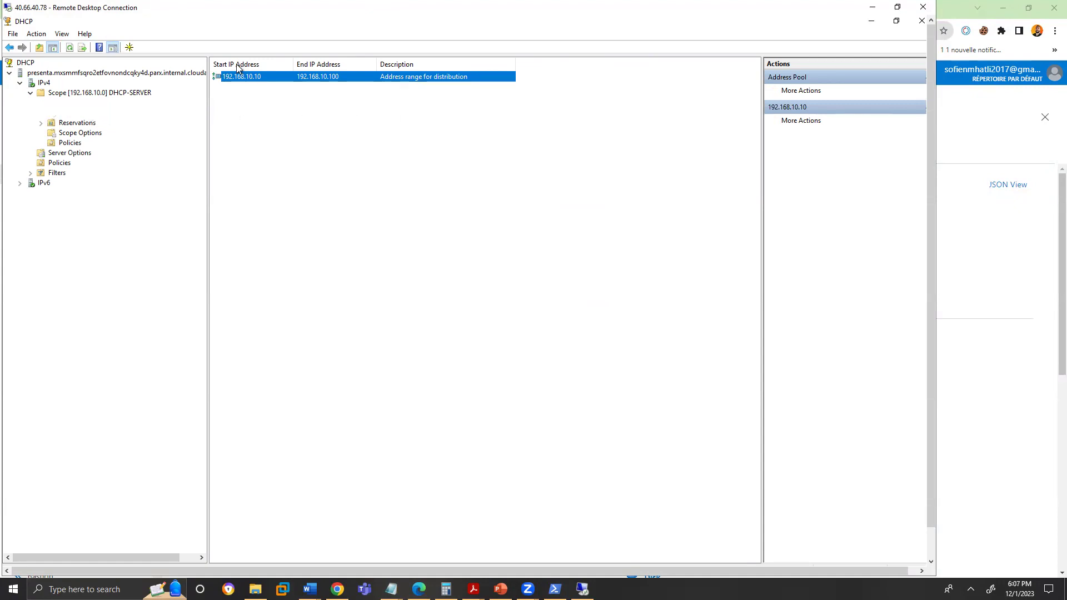
click(90, 125)
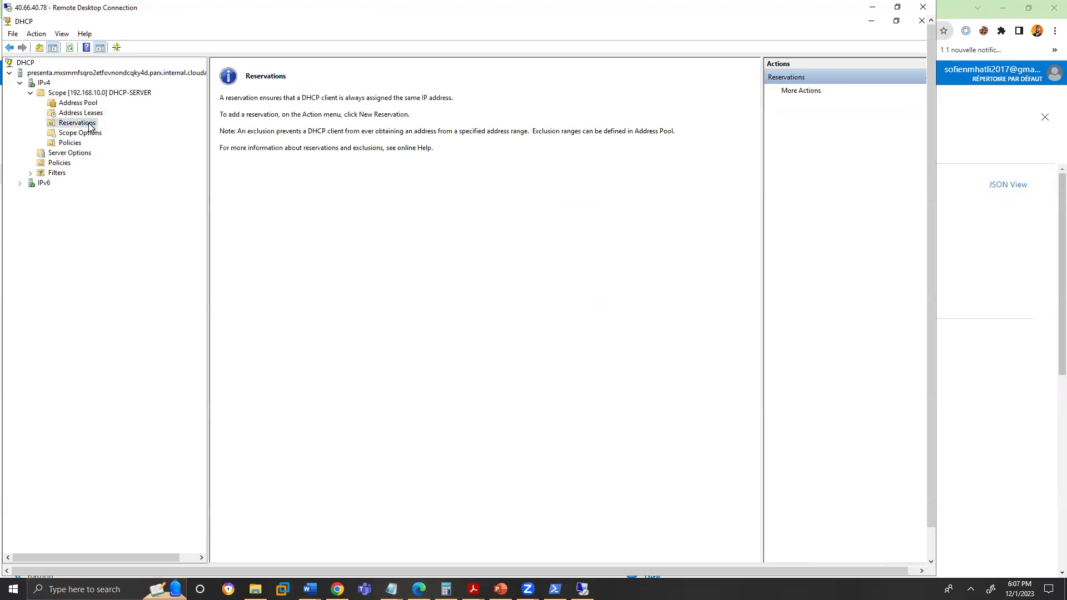
View the new policy wizard for the scope's policies, cancel it, and minimize the DHCP console.
click(65, 143)
right_click(65, 142)
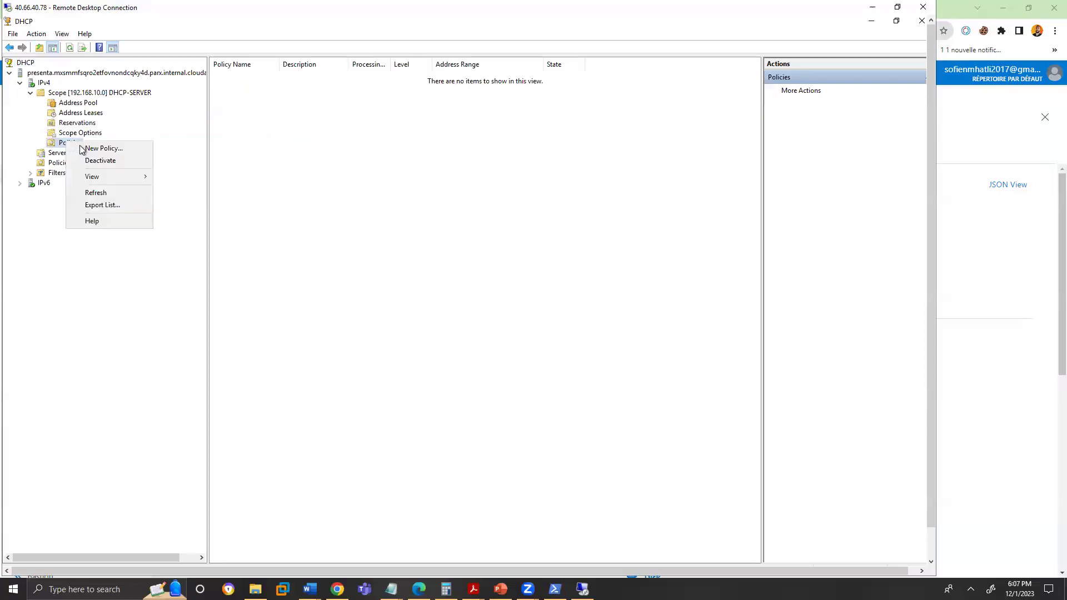
click(122, 148)
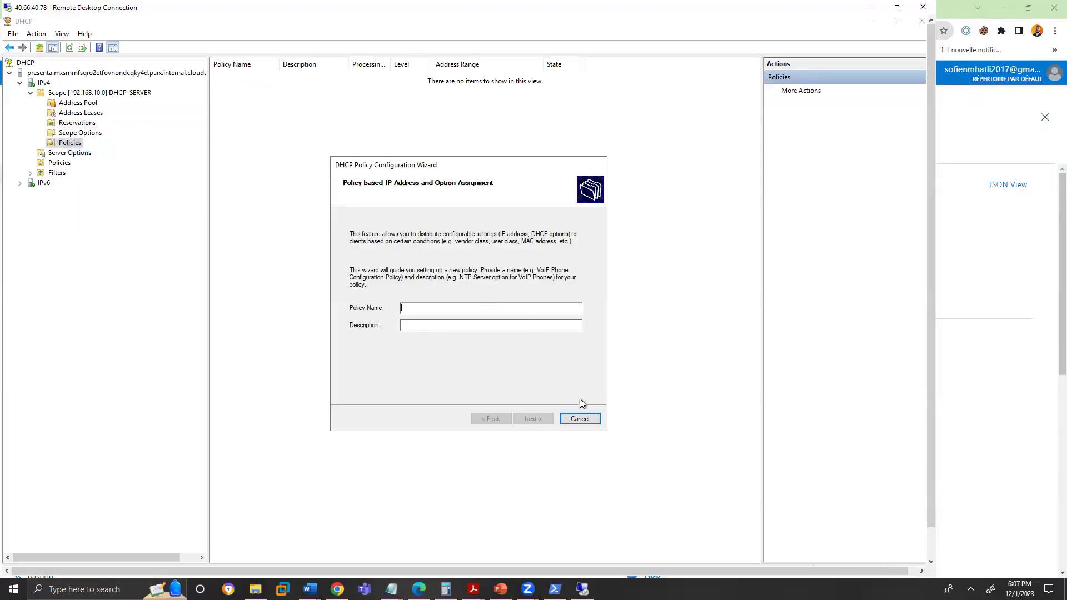
click(582, 418)
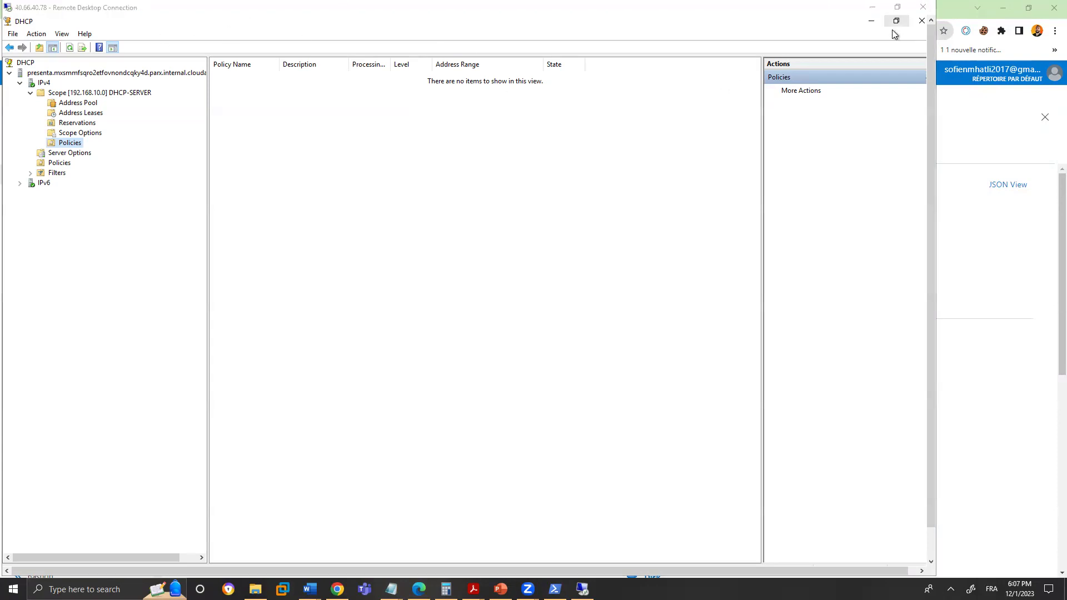
click(871, 21)
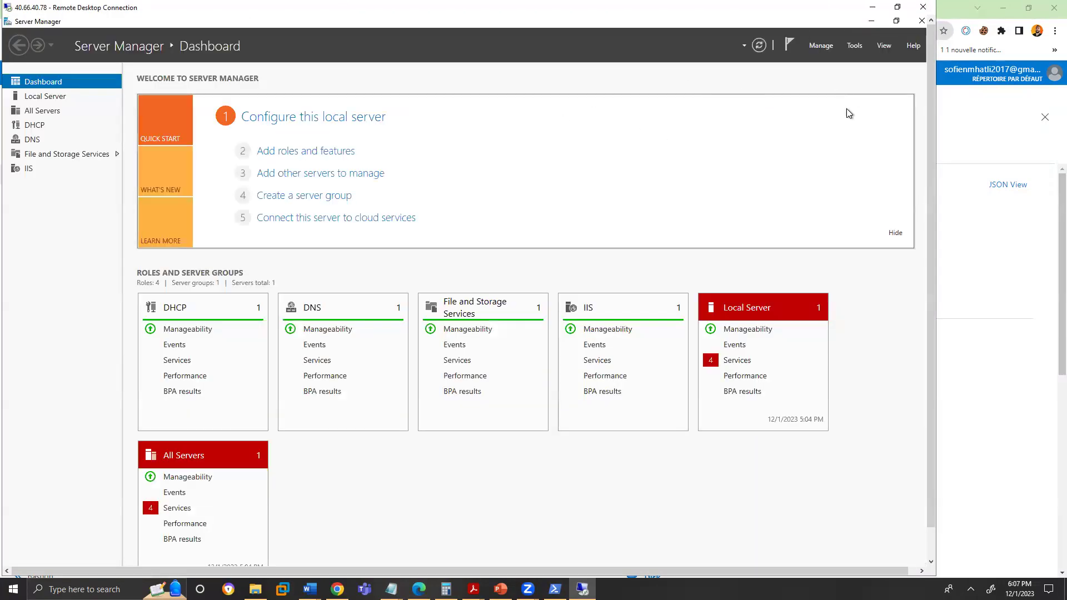
Open the DNS management console from Server Manager and expand the presenta server.
click(855, 48)
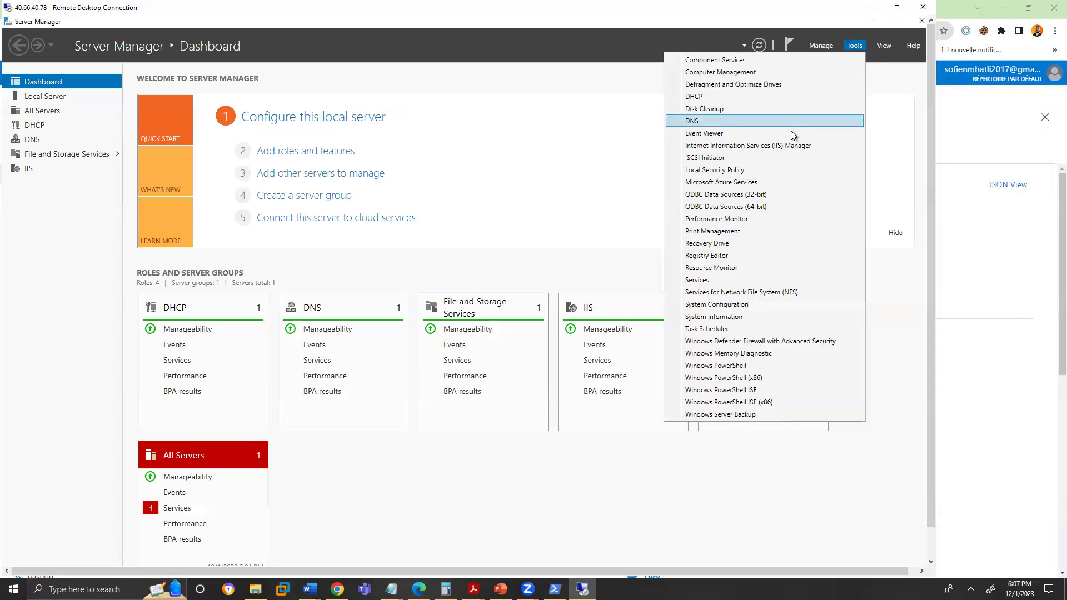
click(772, 125)
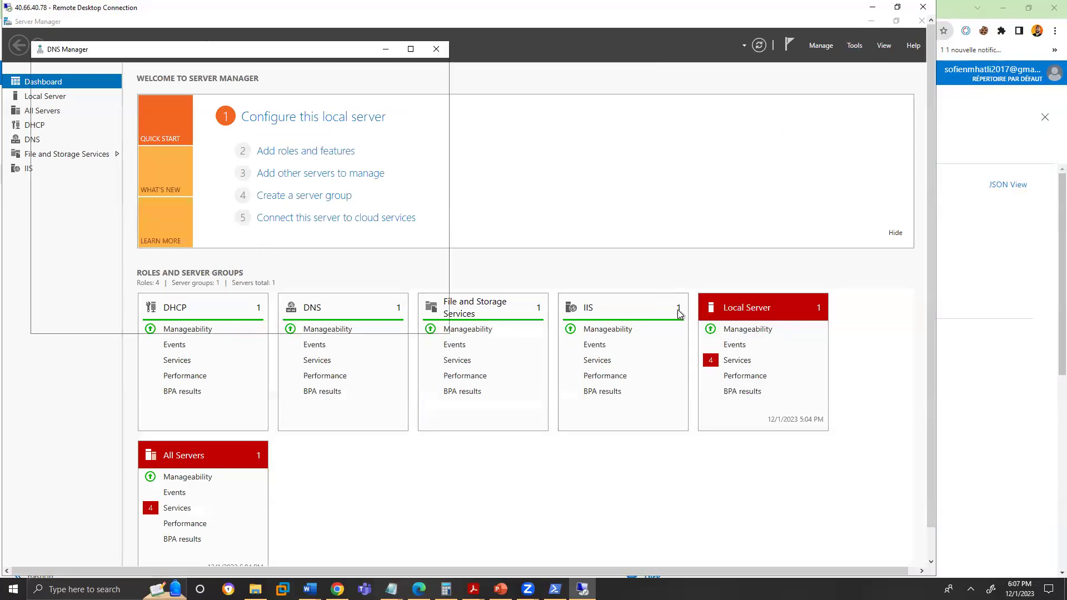
click(59, 107)
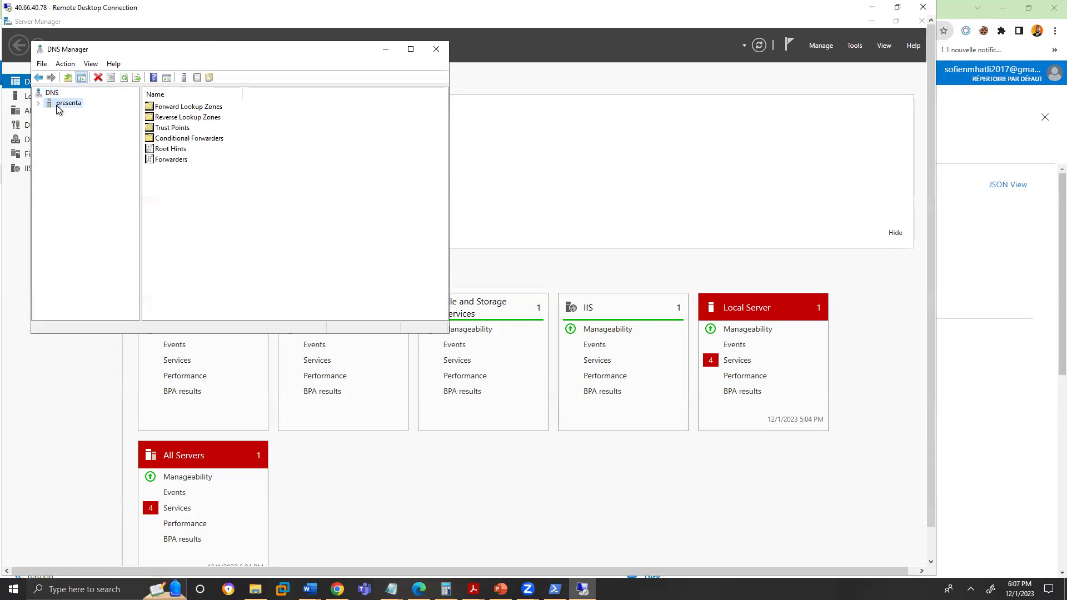
click(38, 103)
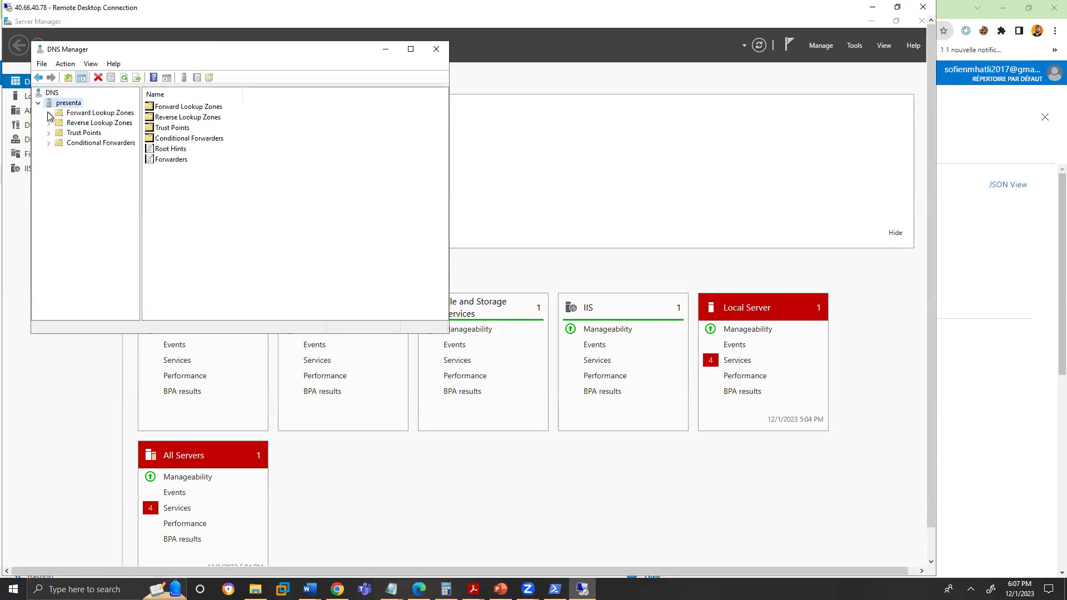
Start a new zone under Forward Lookup Zones and keep the Primary zone type.
click(91, 122)
click(92, 114)
right_click(92, 114)
click(114, 120)
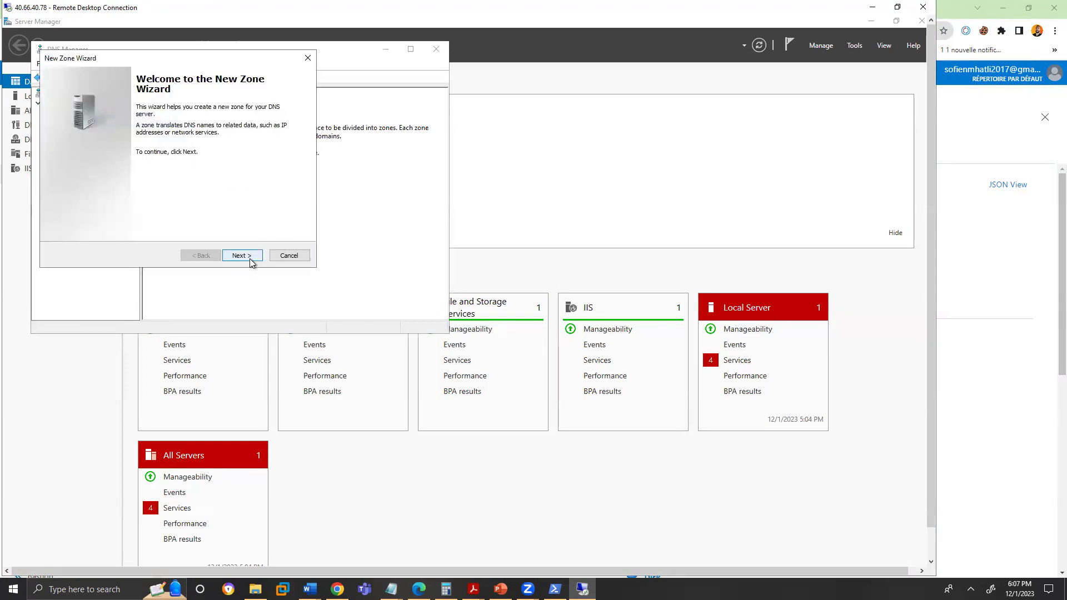
click(248, 256)
click(249, 257)
click(201, 257)
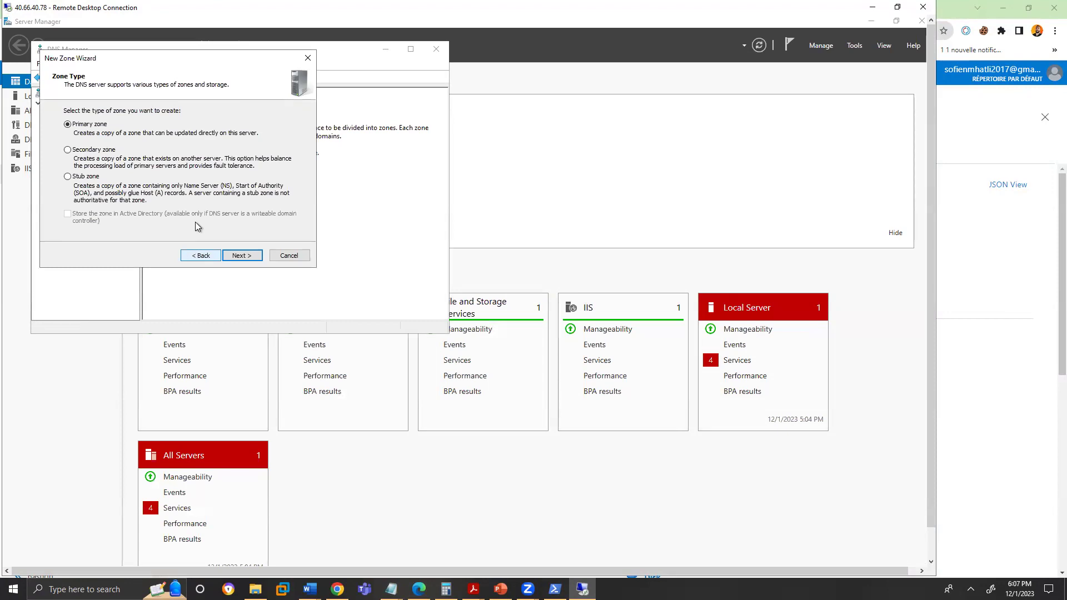
click(244, 256)
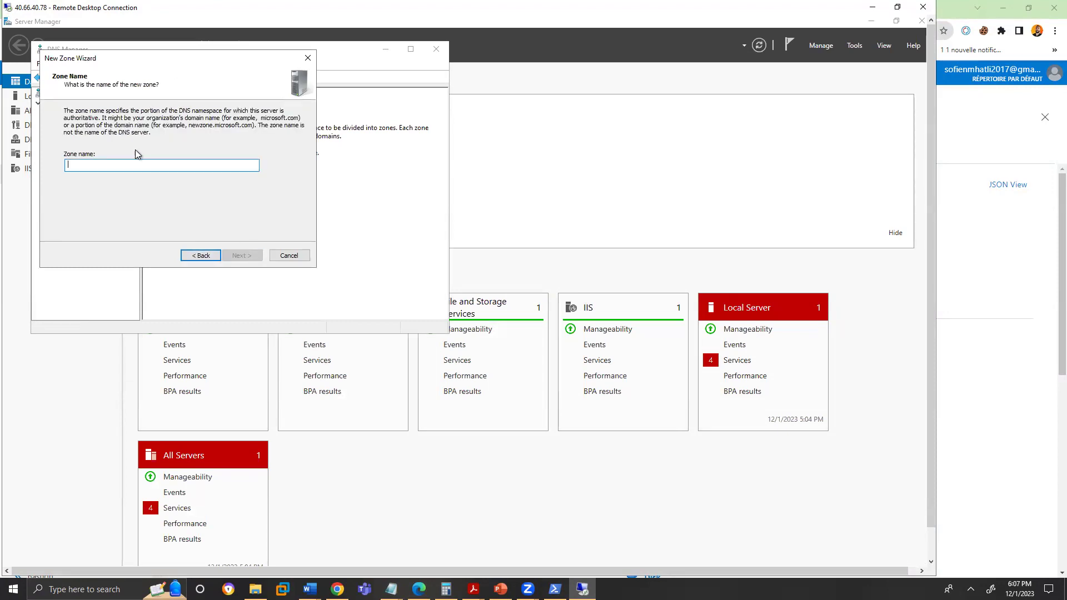
Name the zone dns, keep the new zone file dns.dns and the remaining defaults, and finish the wizard.
text(d)
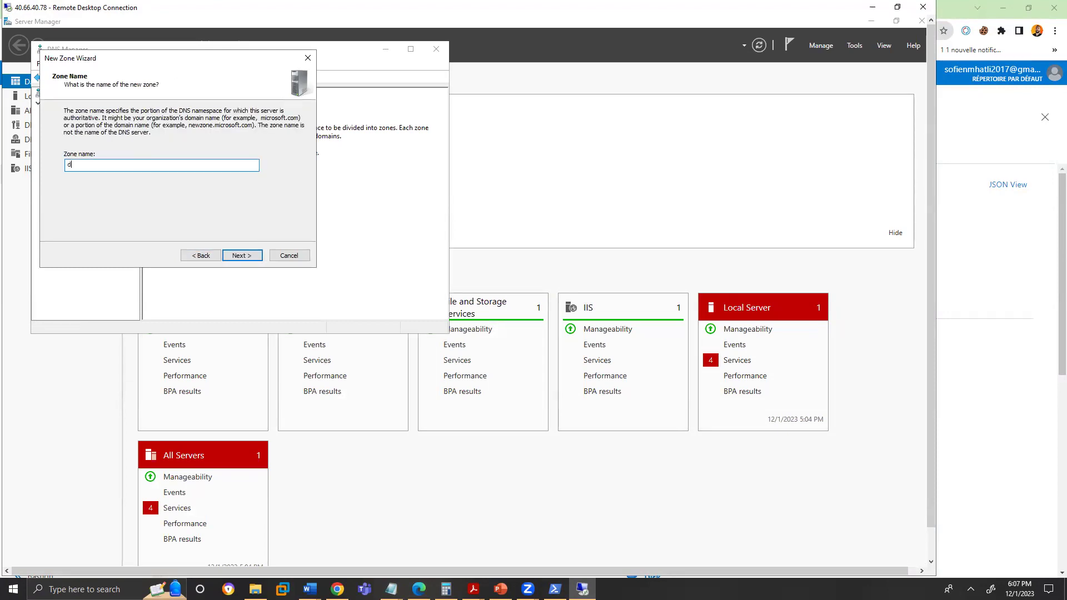
text(ns)
click(249, 257)
click(242, 256)
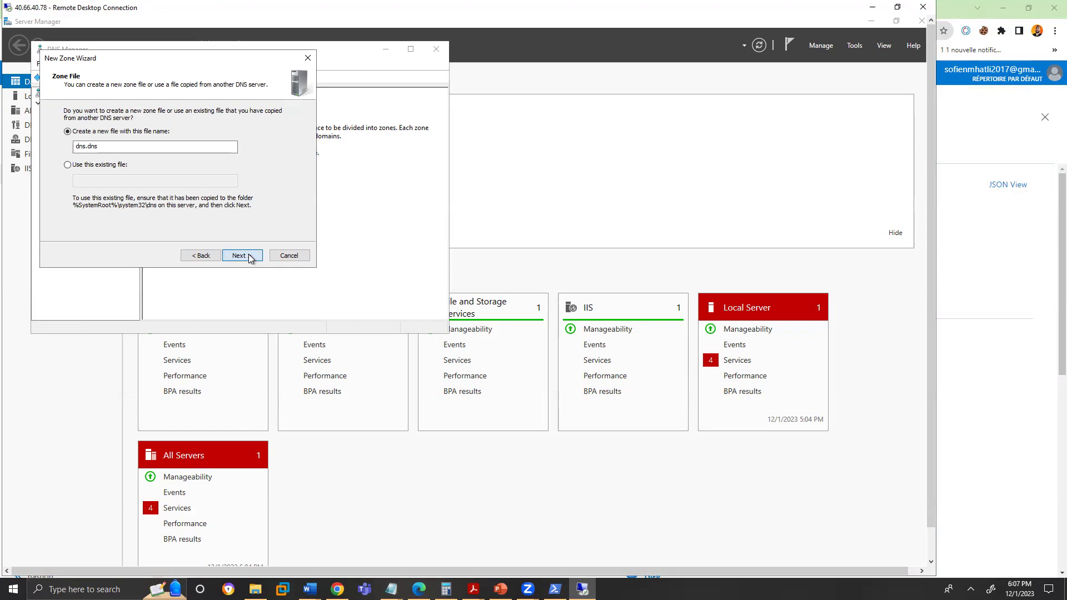
click(243, 256)
click(245, 256)
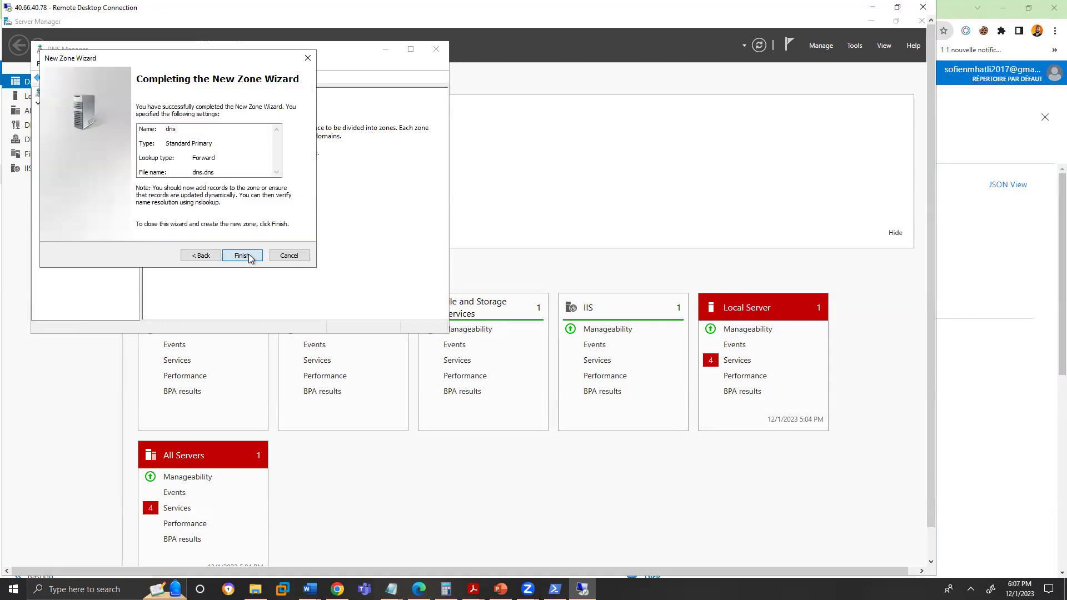
Add a host record named client1 with IP address 192.168.10.10 to the dns zone, requesting an associated pointer (PTR) record.
click(69, 123)
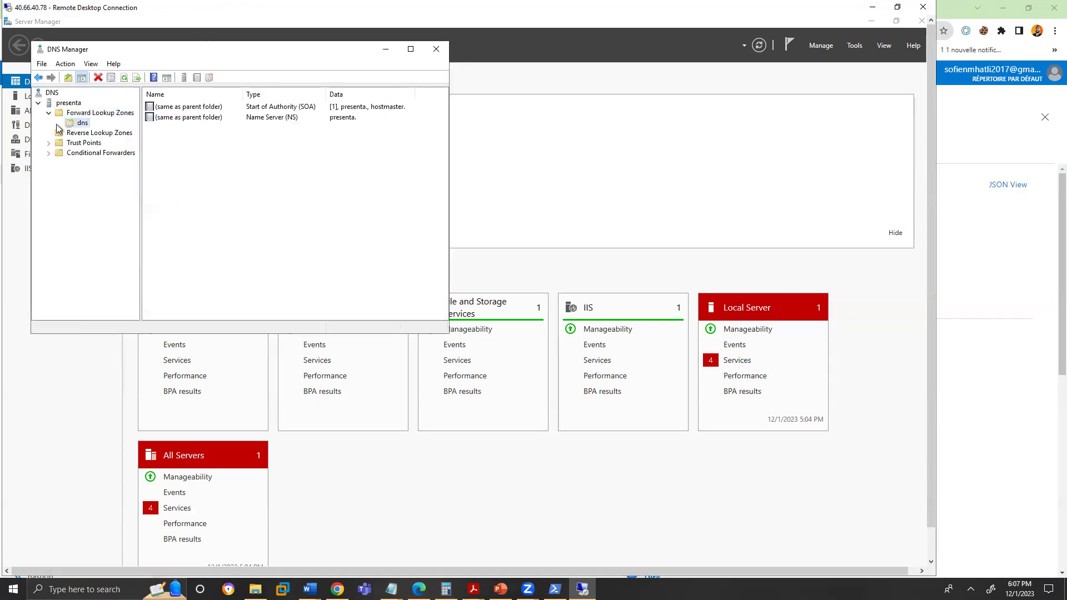
right_click(89, 127)
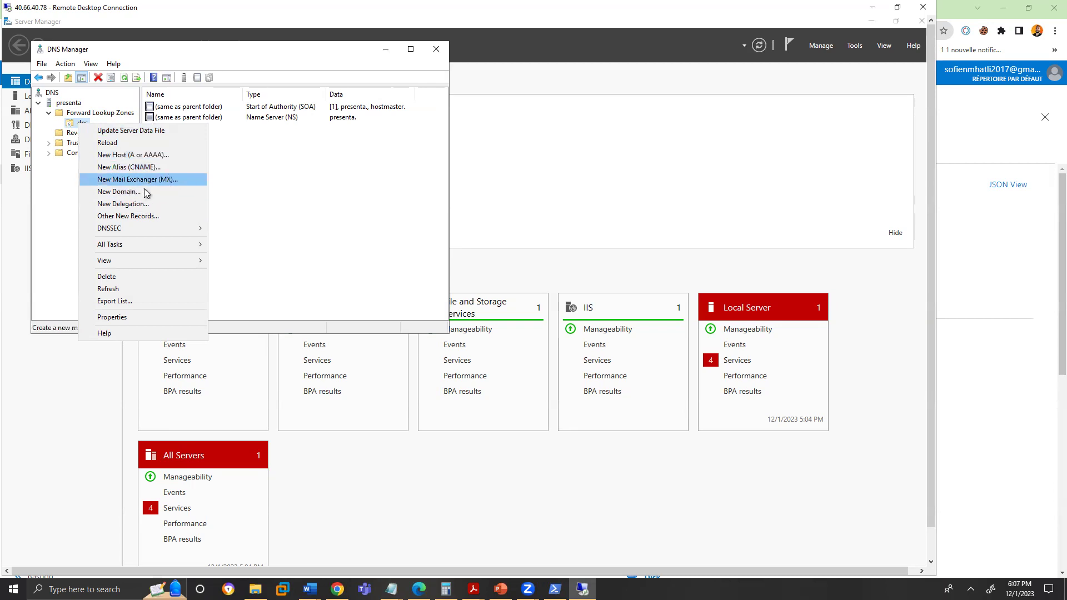
click(149, 155)
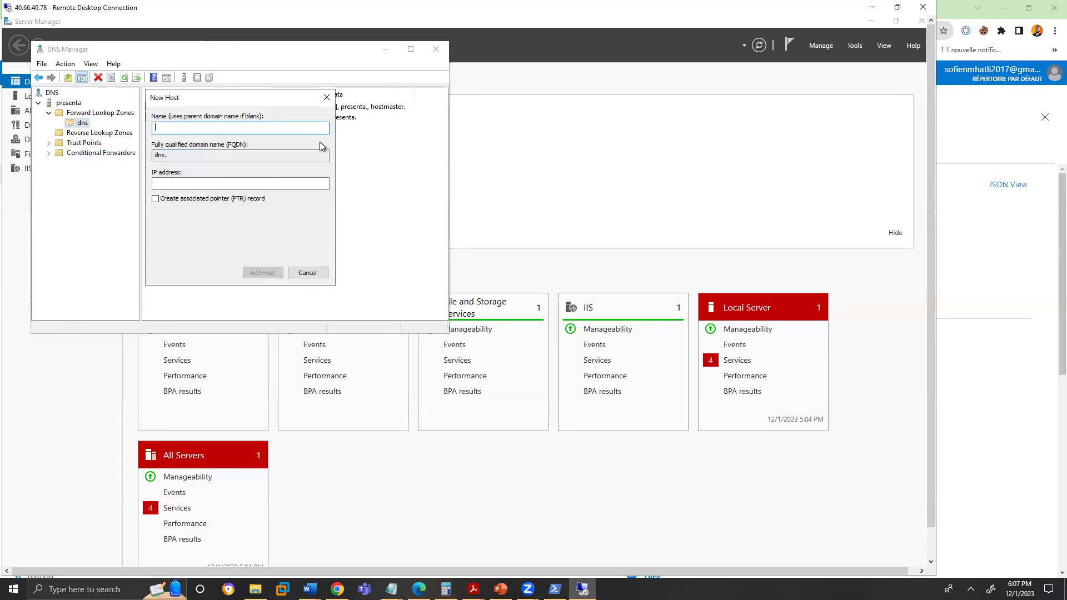
text(client1)
click(211, 184)
text(168)
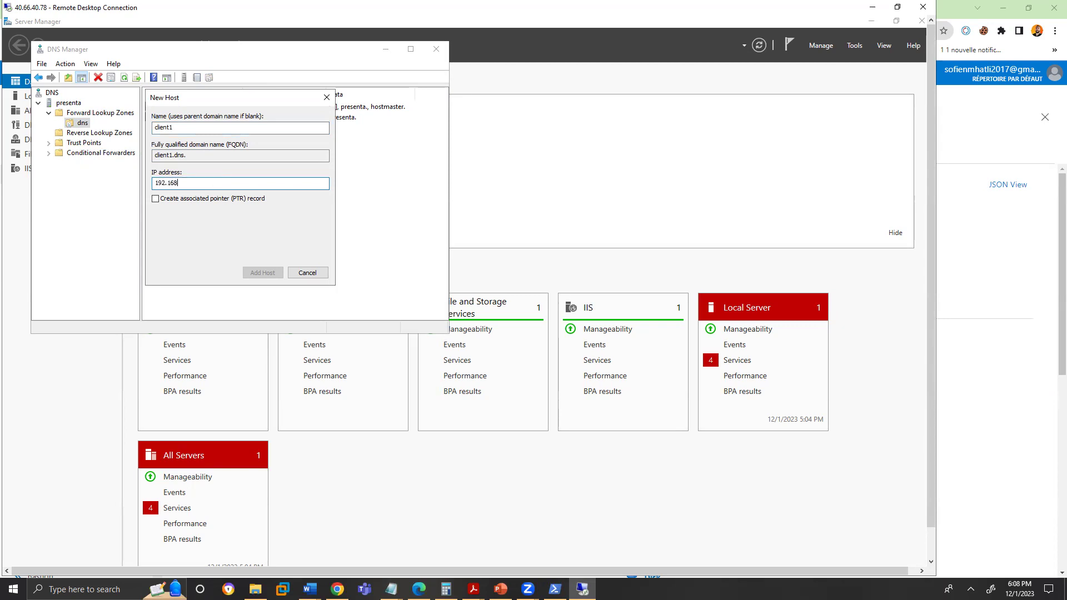
text(92.168.10.10)
click(168, 198)
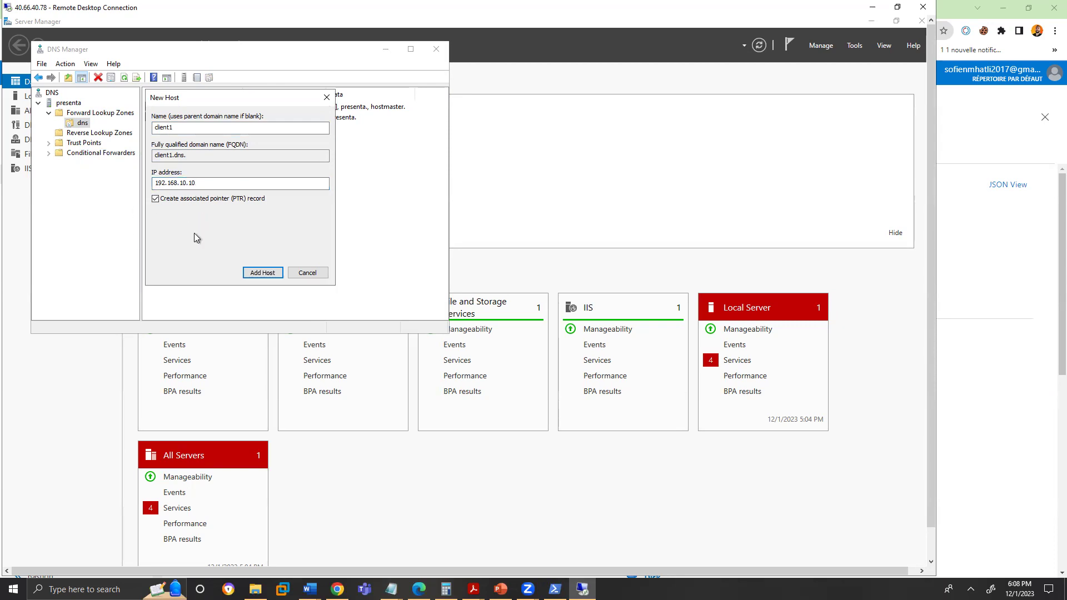
click(263, 273)
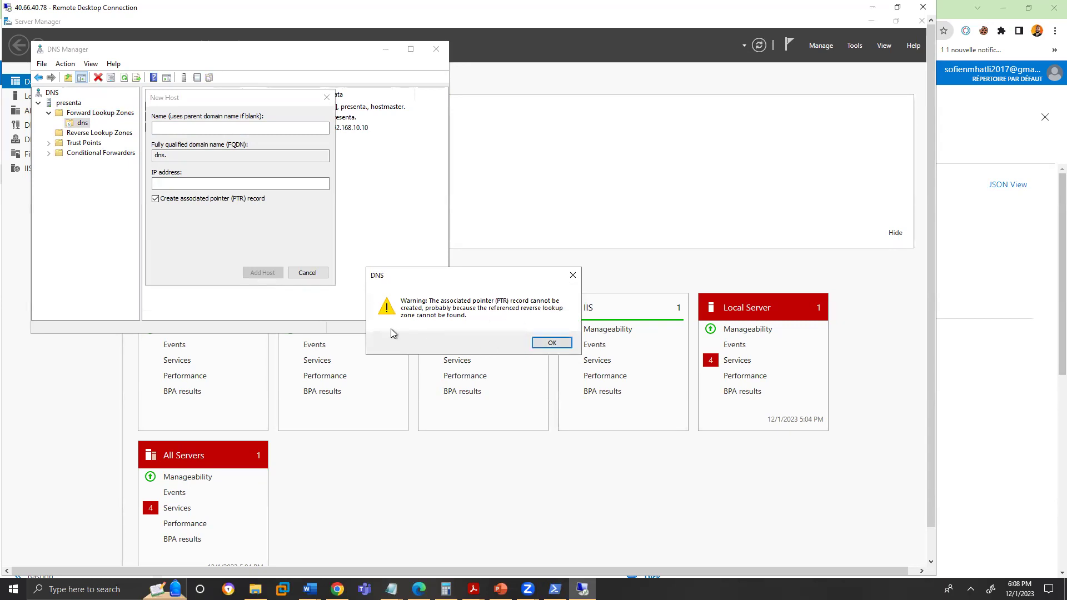
click(551, 342)
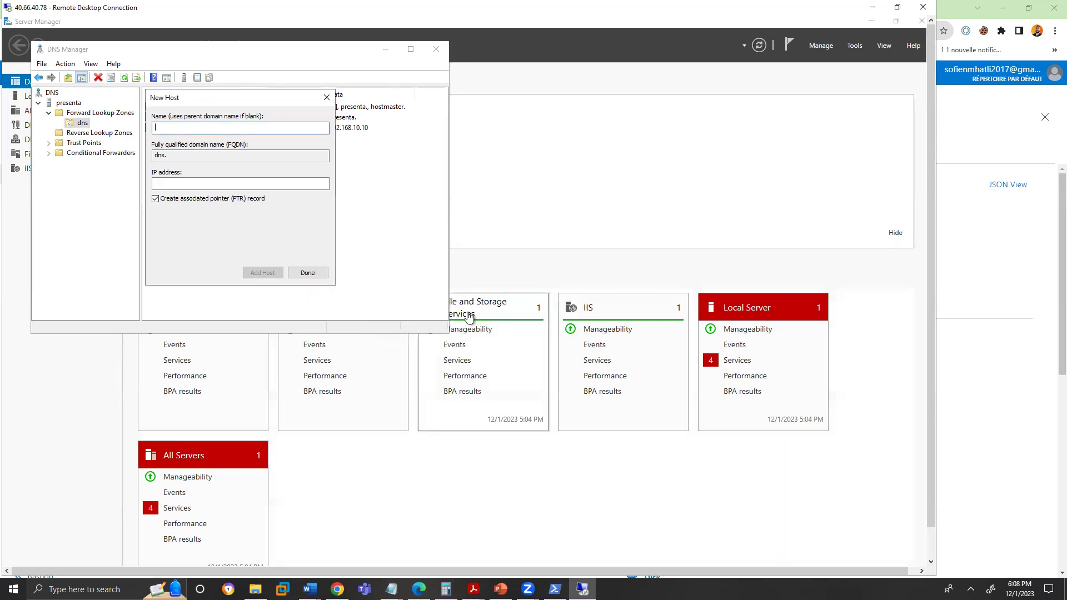
click(325, 274)
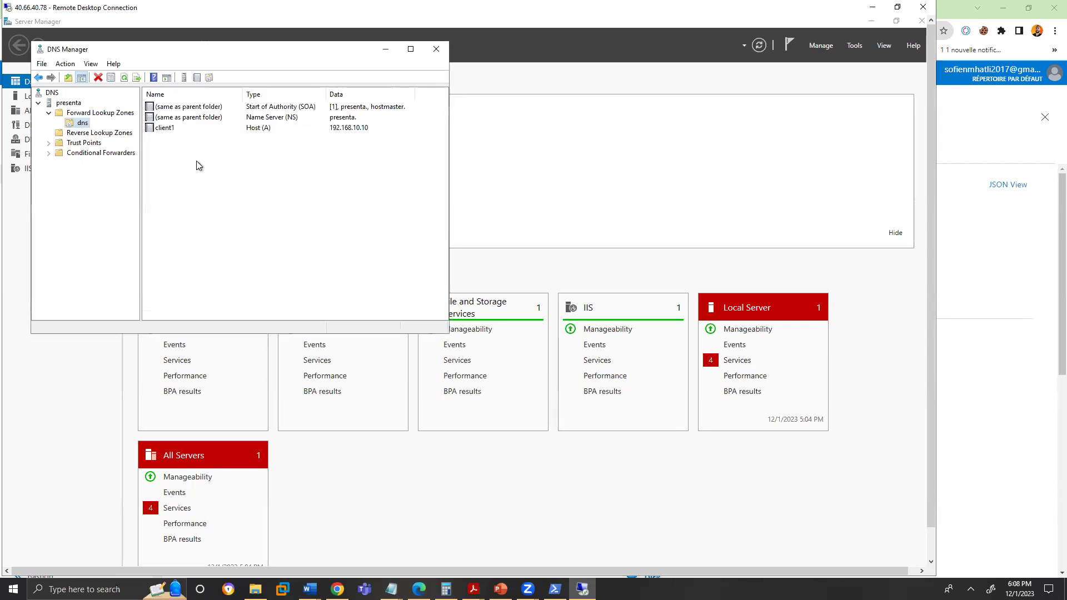
click(171, 128)
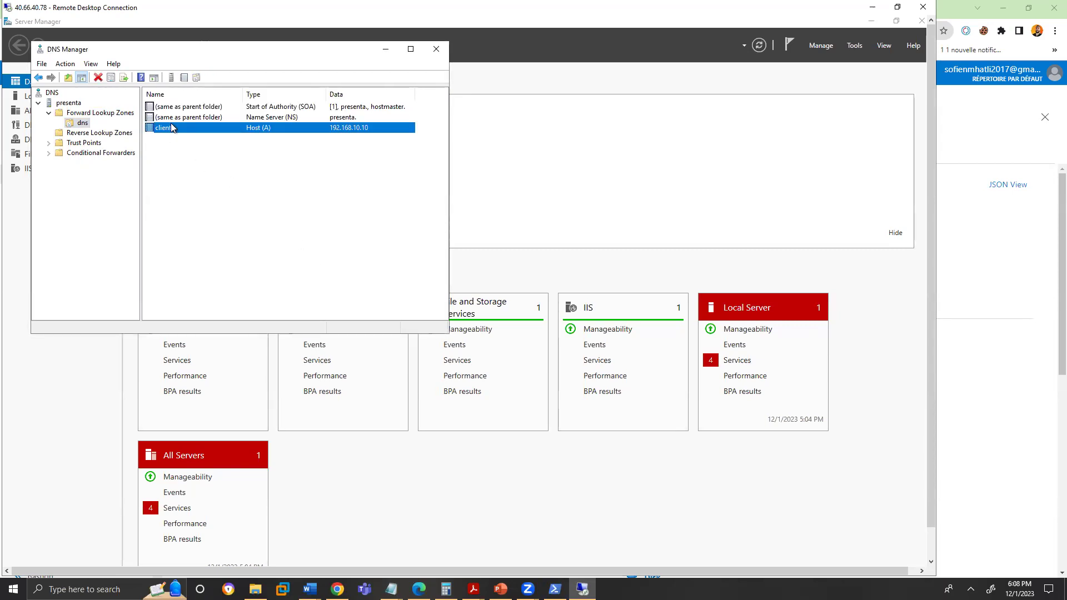
Open Command Prompt on the remote server and run nslookup to query its default DNS server.
scroll(512, 445, down, 1)
drag(933, 428, 934, 520)
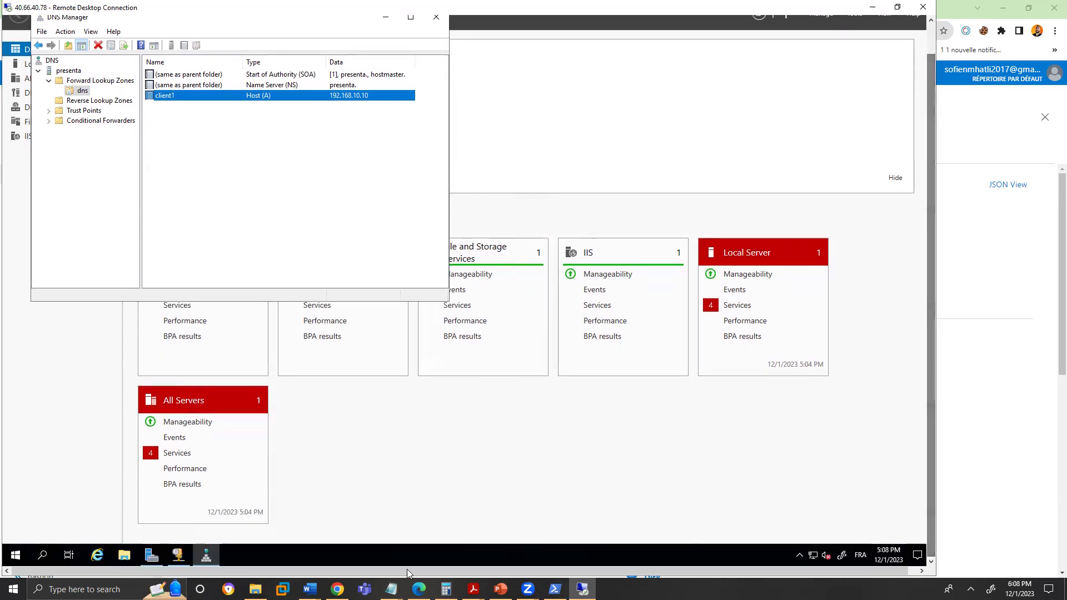
click(43, 553)
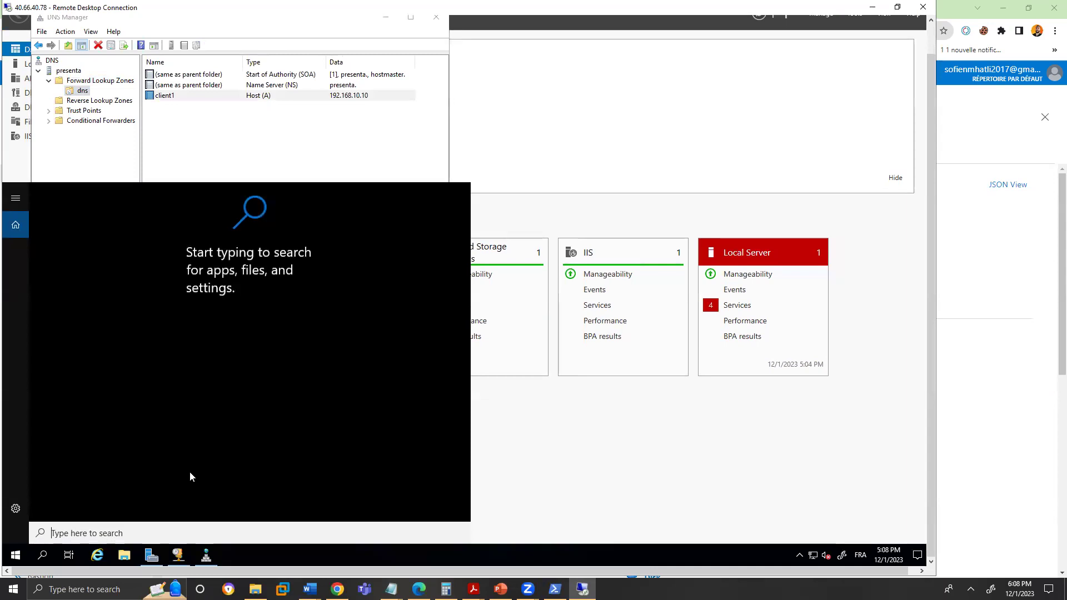
text(c)
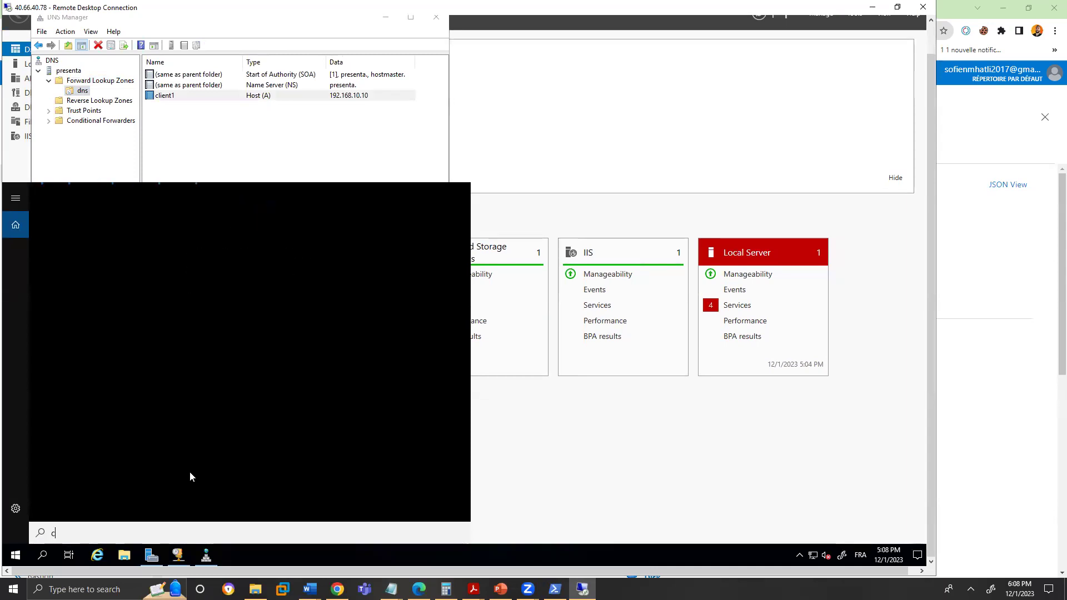
text(md)
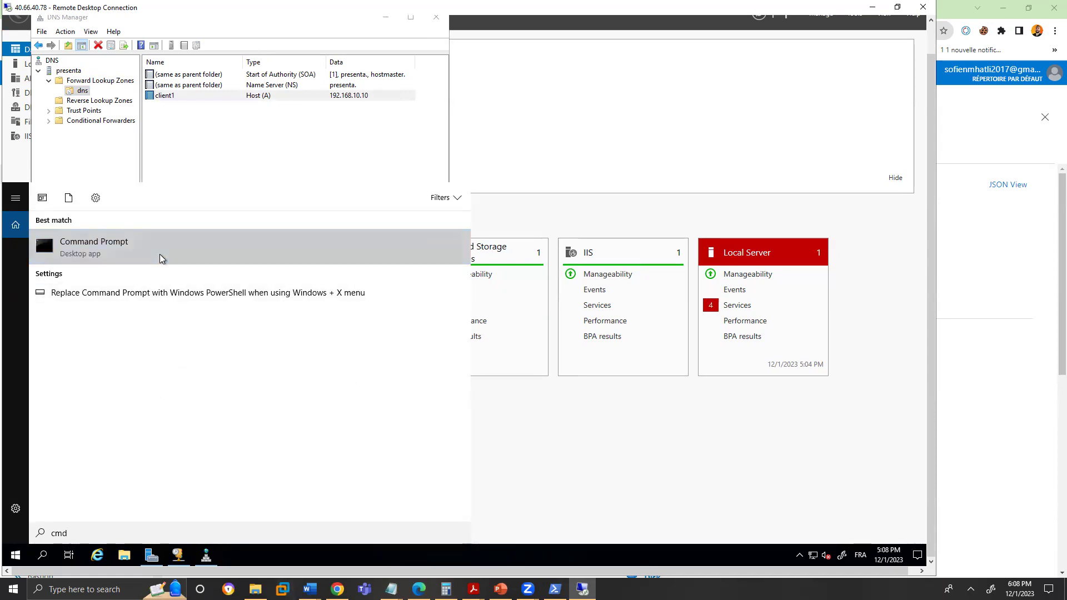
click(162, 257)
text(n)
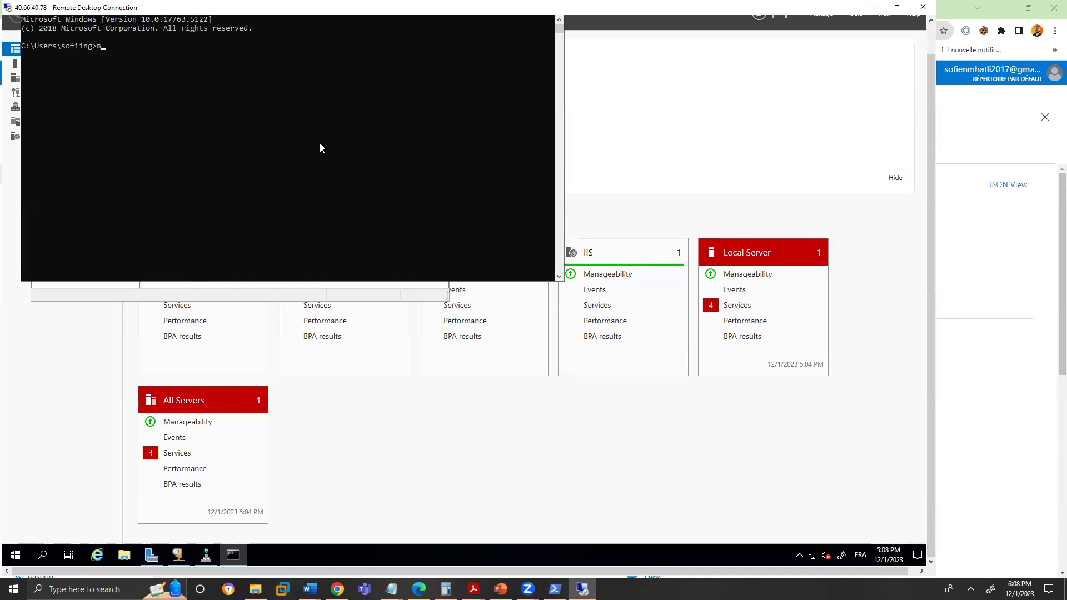
text(slookup)
key(Return)
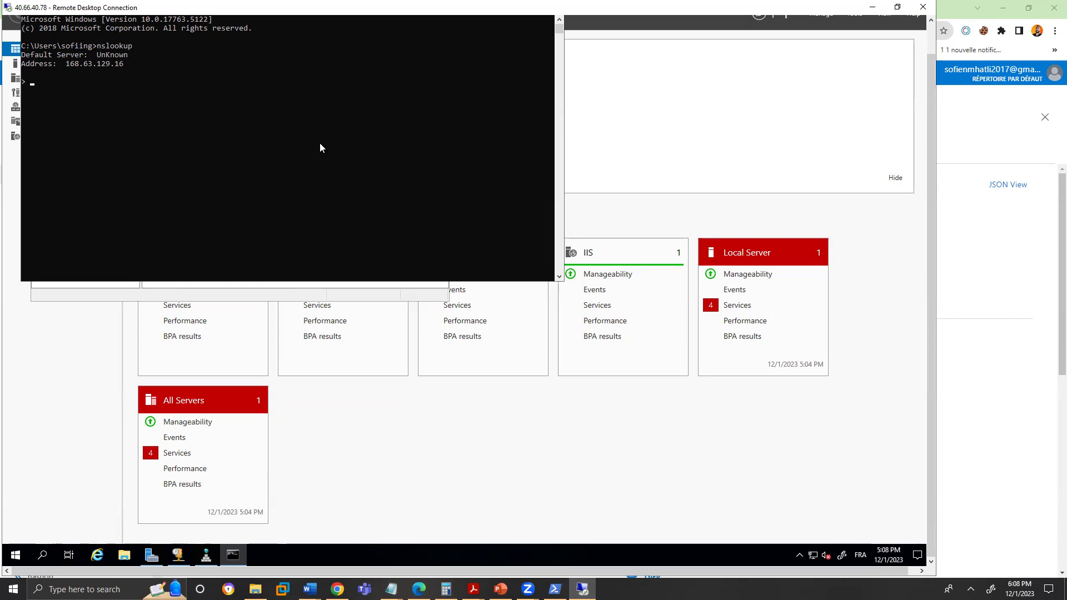
Leave the interactive nslookup session, run nslookup 10.0.0.4, and examine the output.
key(ctrl+c)
key(Up)
text(10.0.0.4)
key(Return)
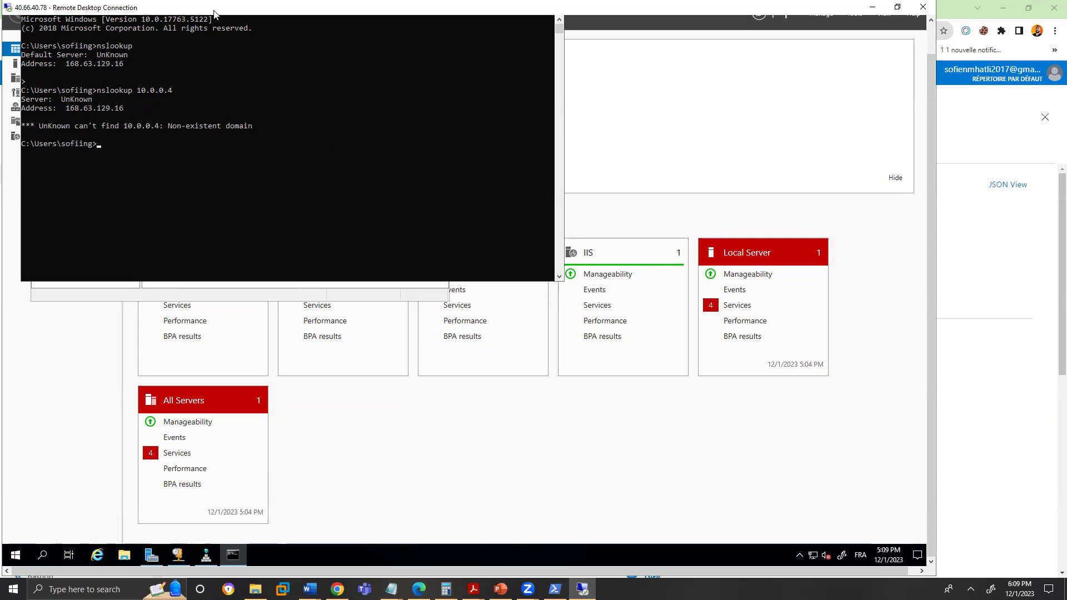
drag(68, 117, 48, 106)
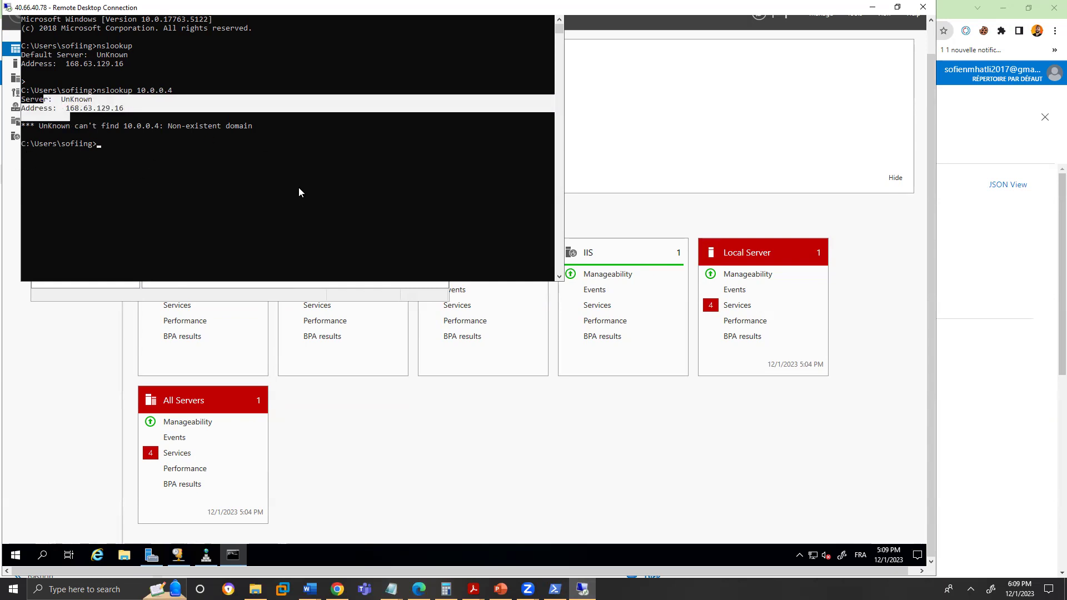
click(111, 45)
drag(111, 46, 142, 45)
click(152, 81)
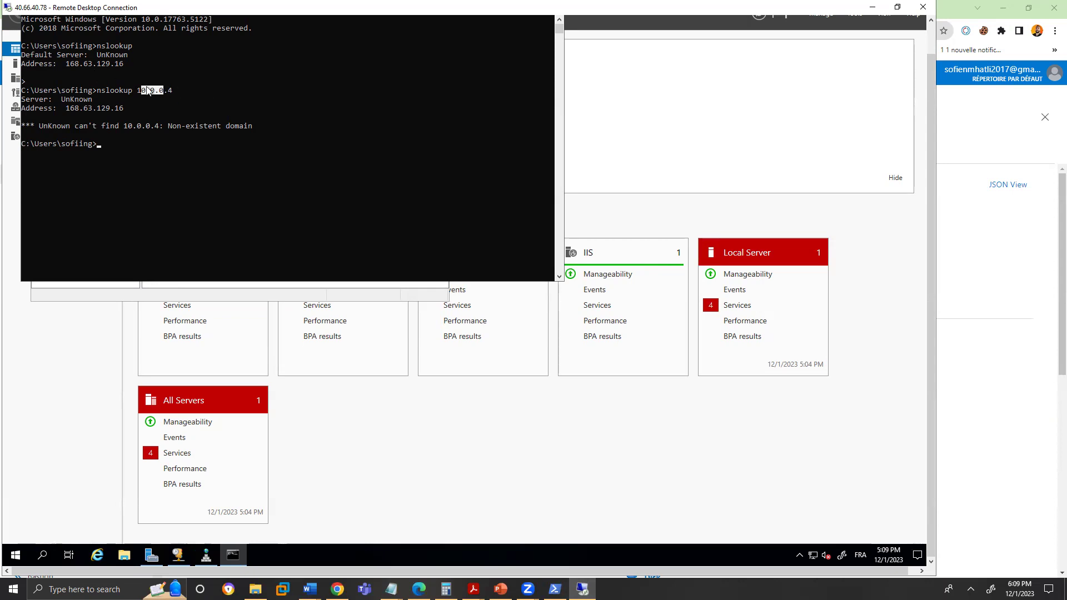
drag(67, 28, 96, 127)
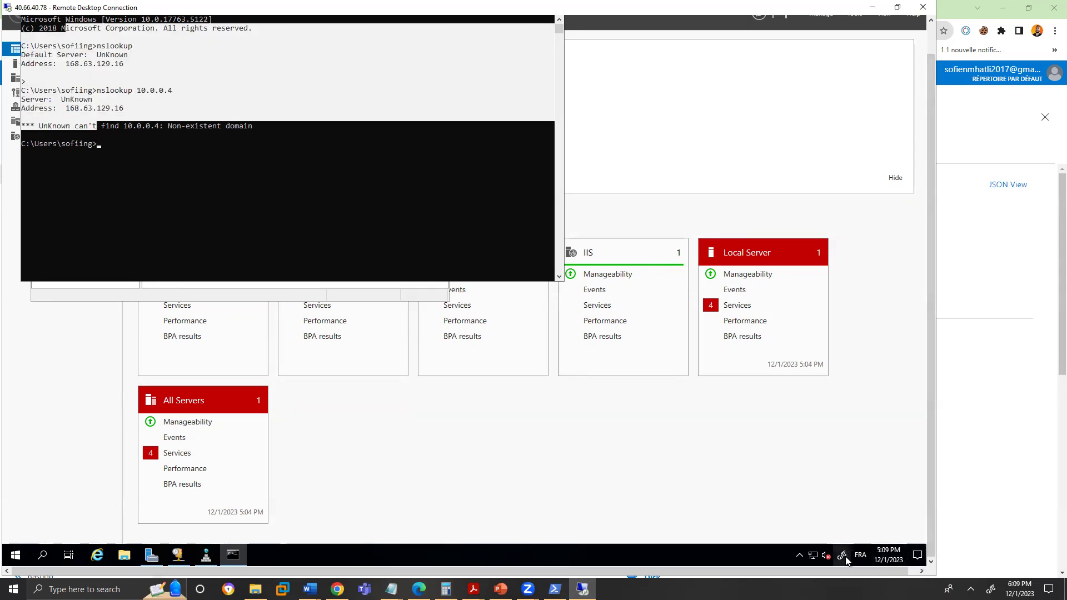
click(133, 196)
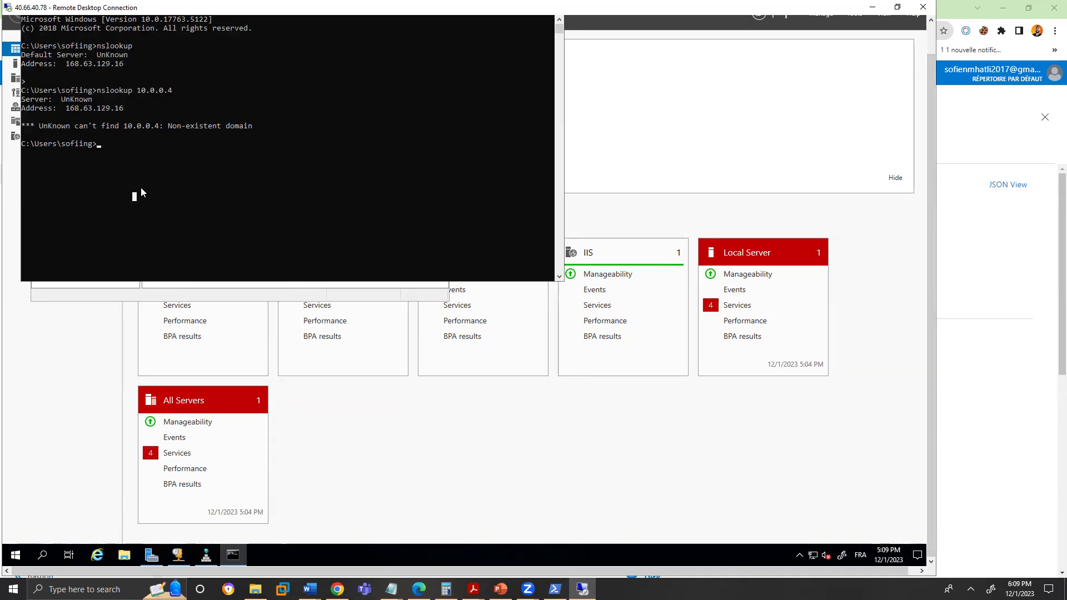
Run ipconfig /all and examine the DNS Servers entry of the Ethernet adapter.
text(ipconfig /all)
key(Return)
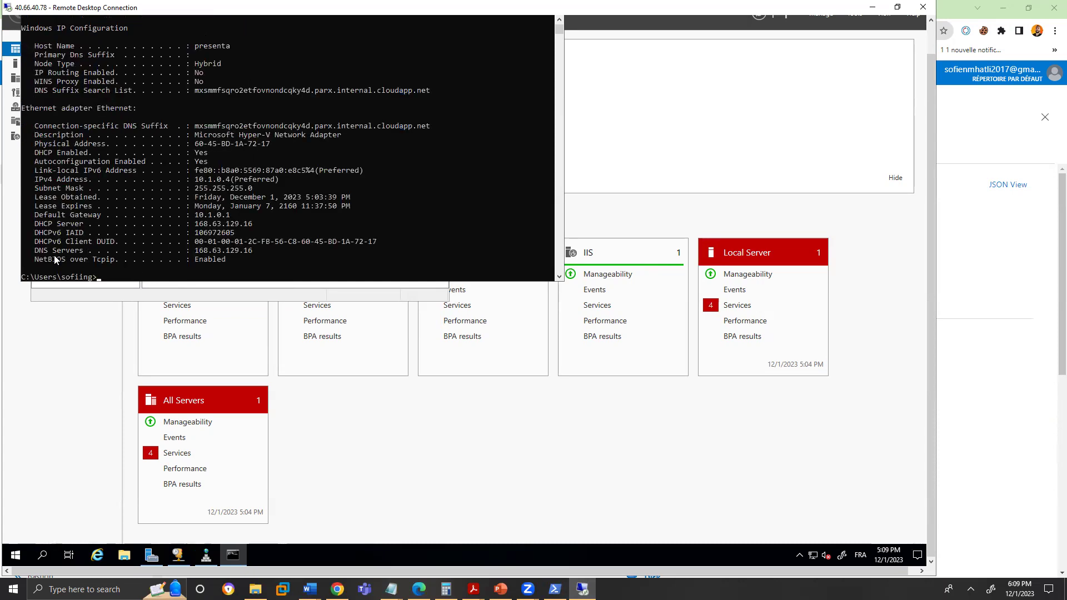
drag(32, 249, 288, 254)
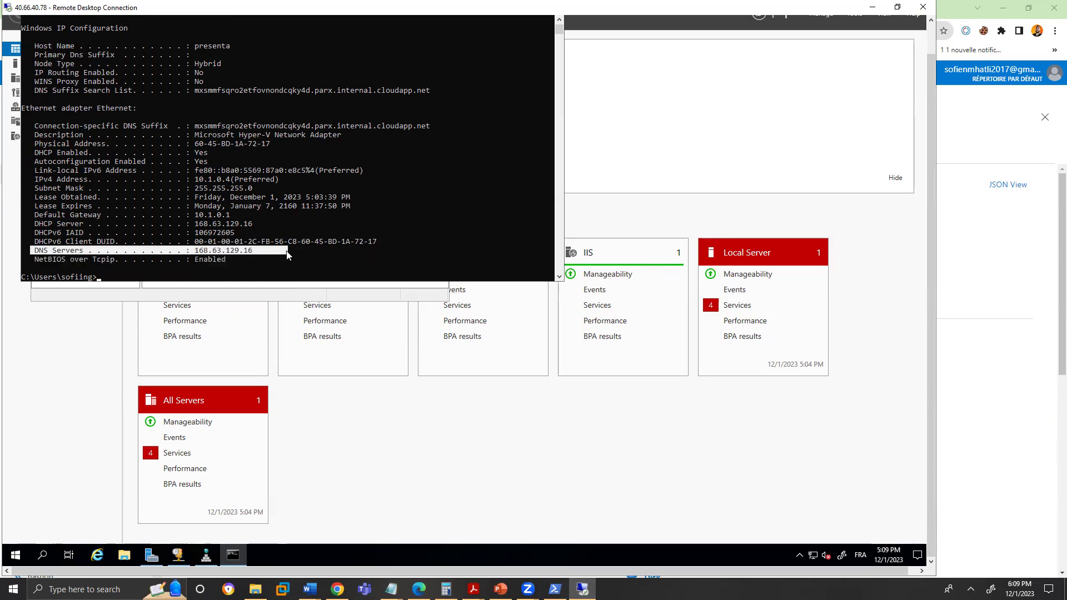
Restore the remote session to a smaller window, highlight the IPv4 address line, and switch to the VM's Azure portal overview.
double_click(179, 12)
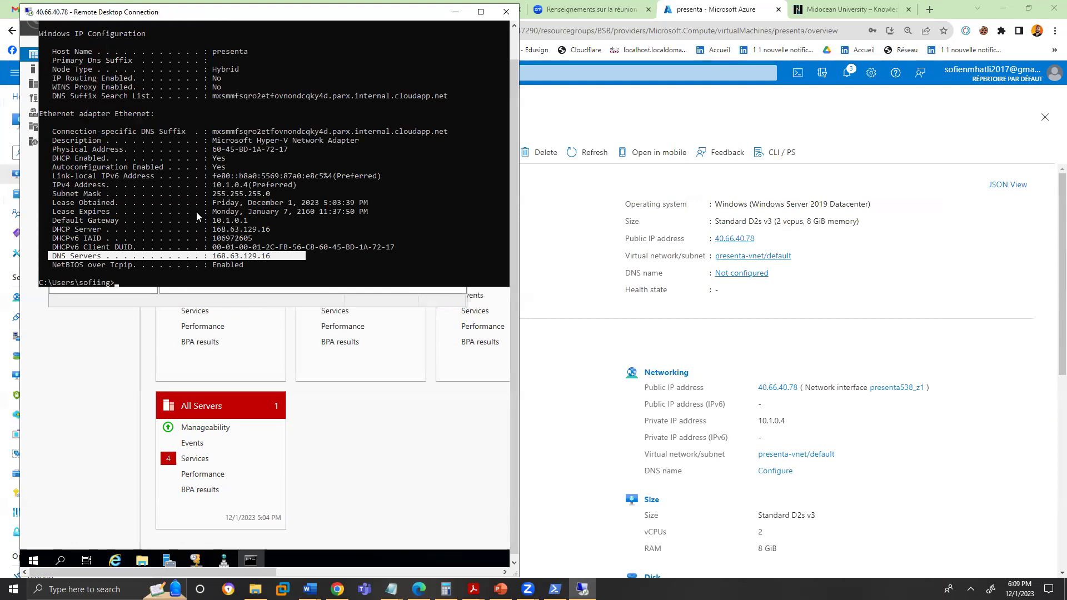
drag(49, 186, 306, 187)
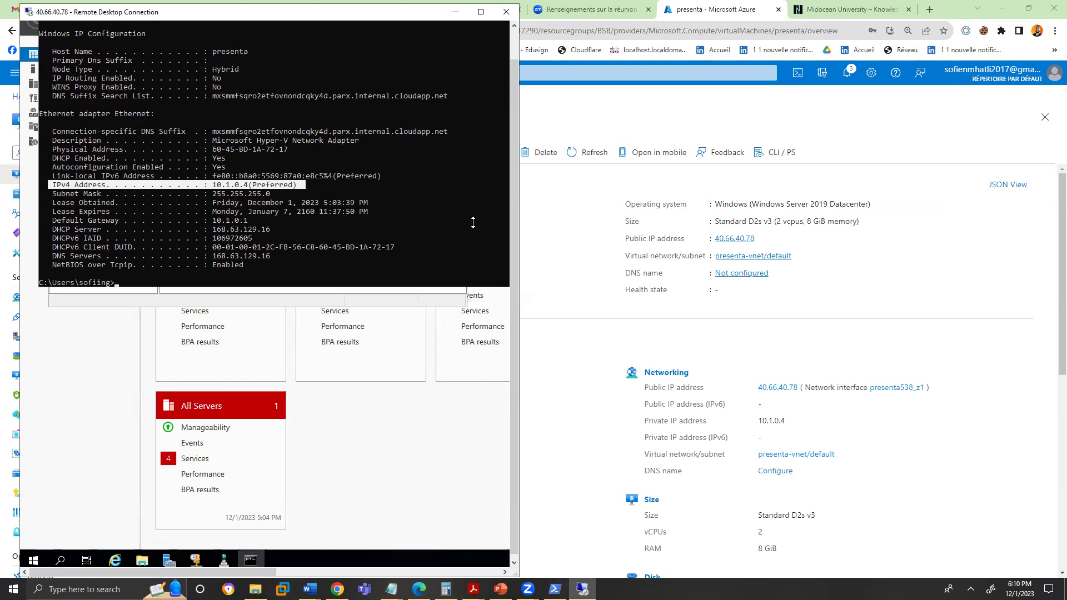
right_click(265, 275)
click(891, 267)
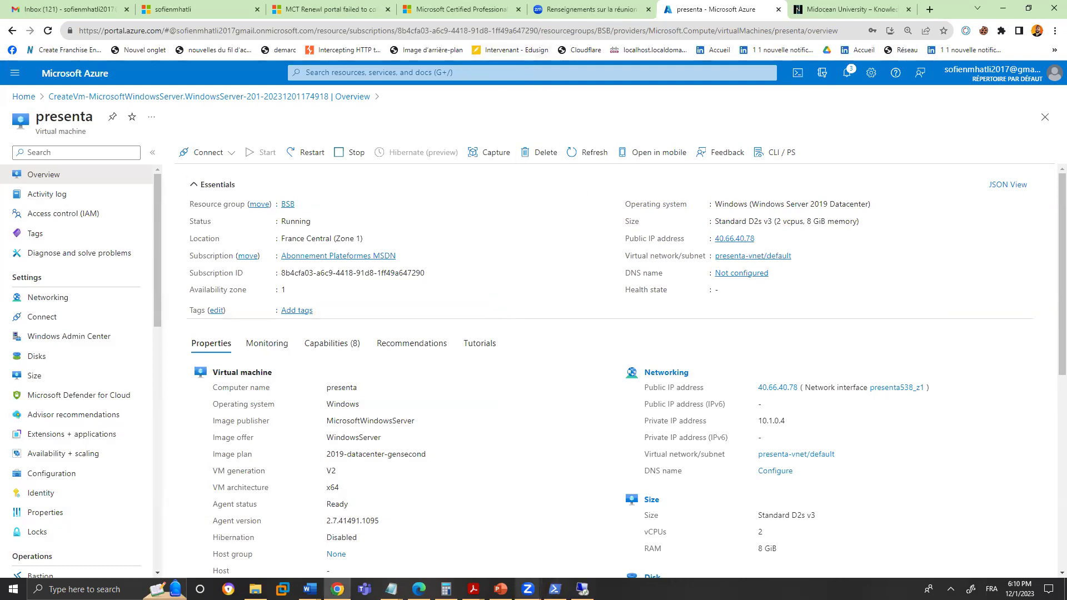
Return to the remote desktop session and show the IIS role page in Server Manager.
mouse_move(582, 589)
click(570, 540)
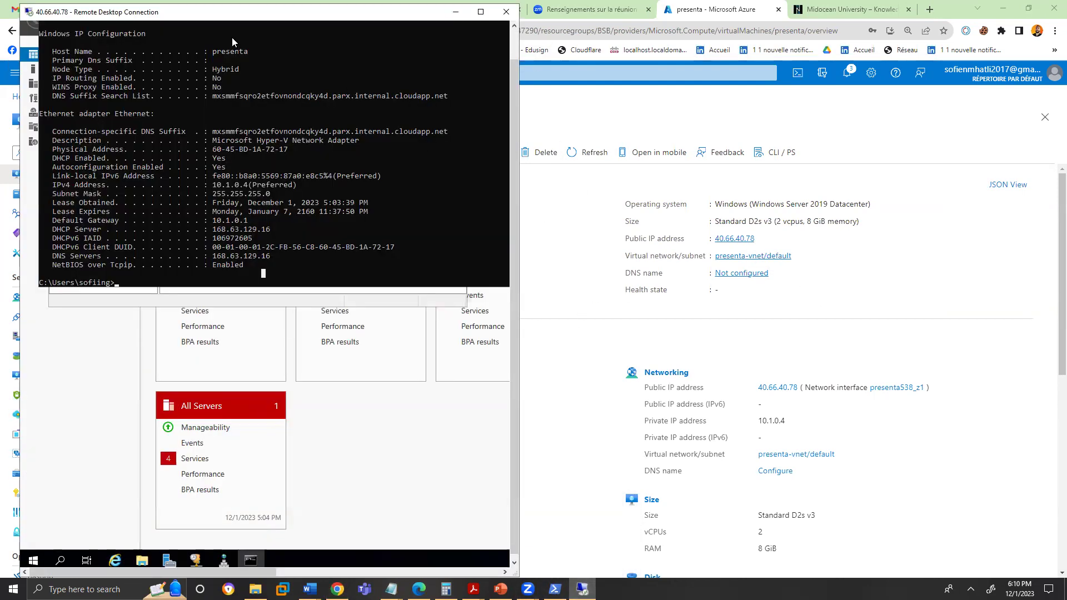
click(852, 58)
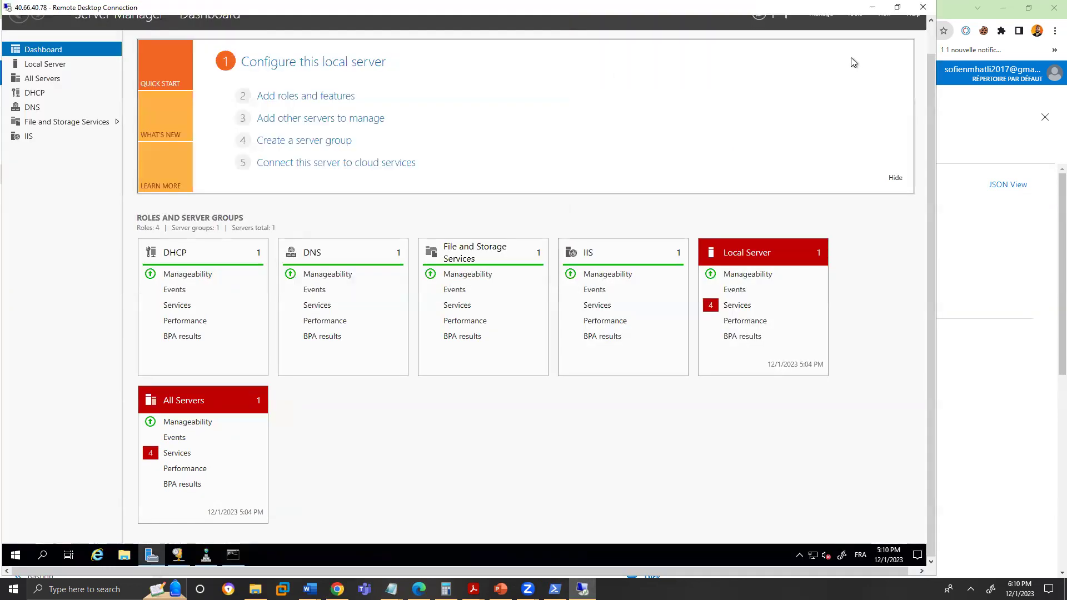
click(30, 139)
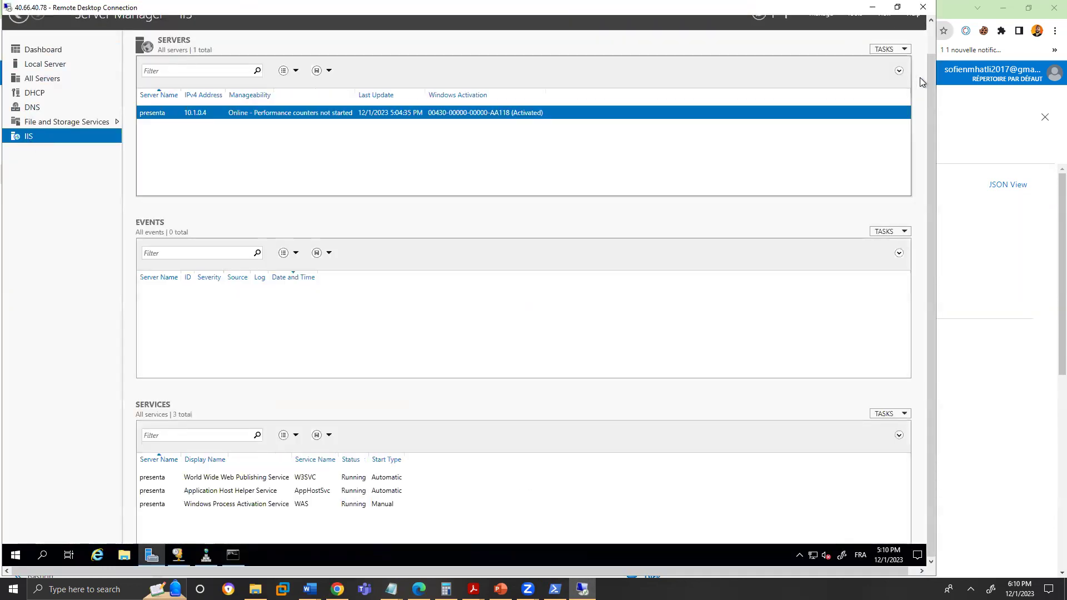
Open Internet Information Services (IIS) Manager and expand the presenta server down to the sites it hosts.
click(932, 36)
click(856, 48)
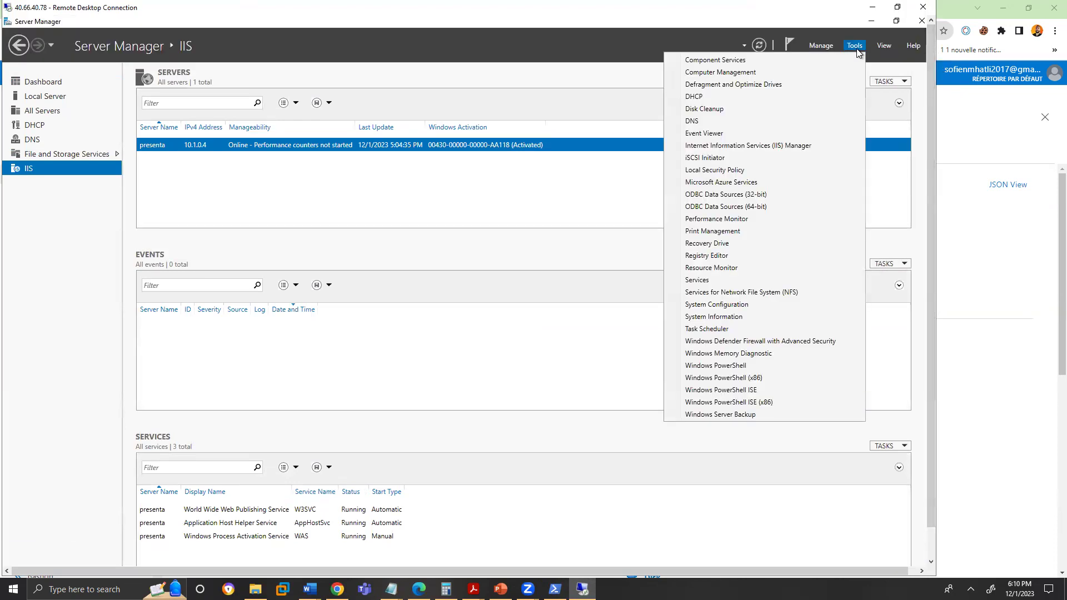
click(800, 145)
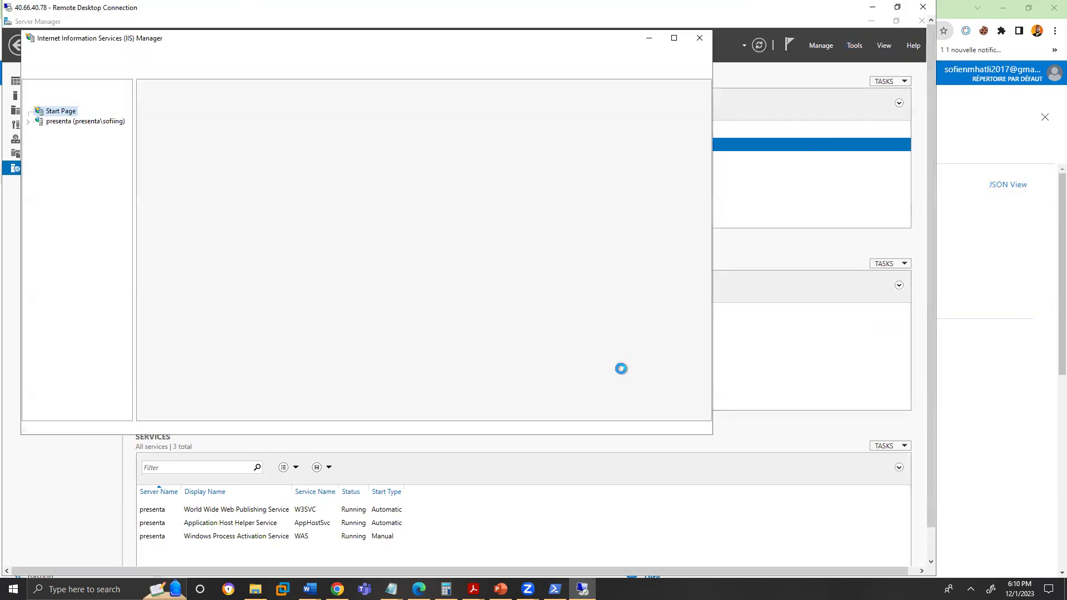
click(28, 123)
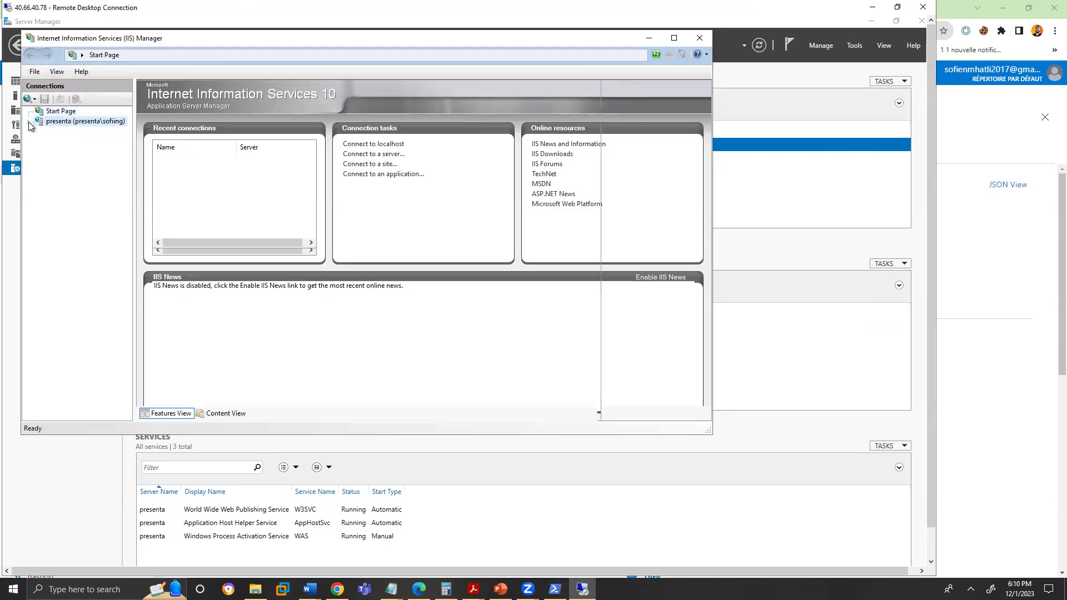
click(28, 122)
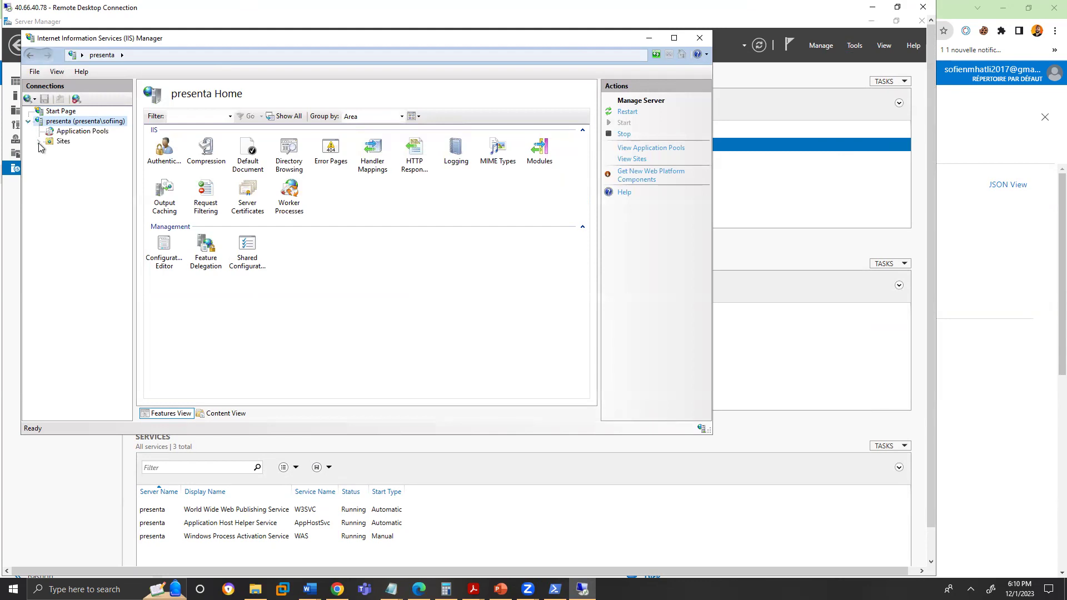
click(40, 142)
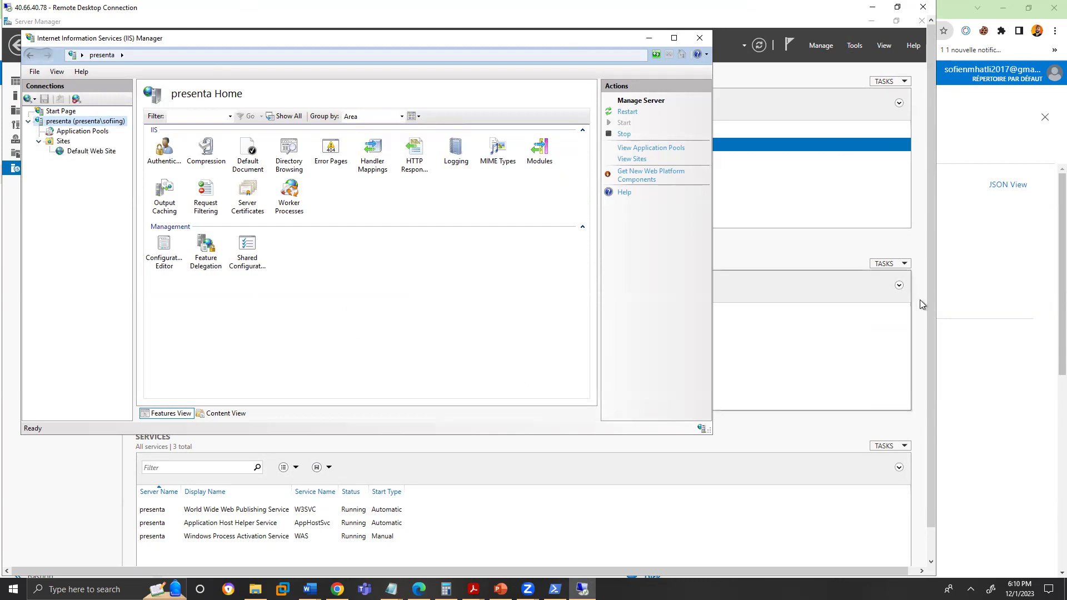
Launch Microsoft Edge on the remote server and complete its first-run setup without signing in.
scroll(935, 356, down, 2)
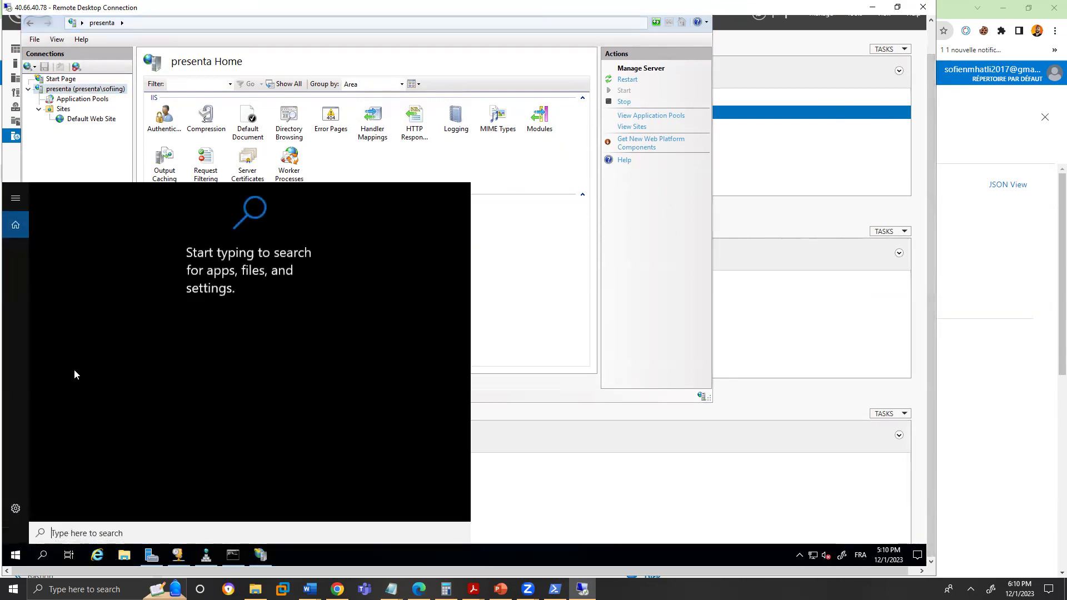
text(edi)
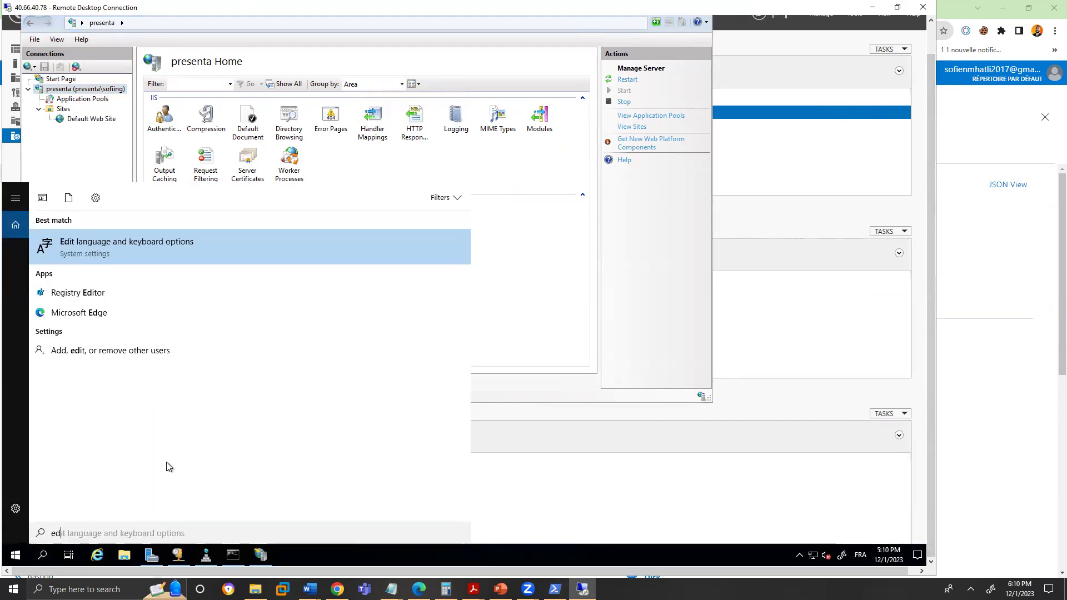
click(109, 309)
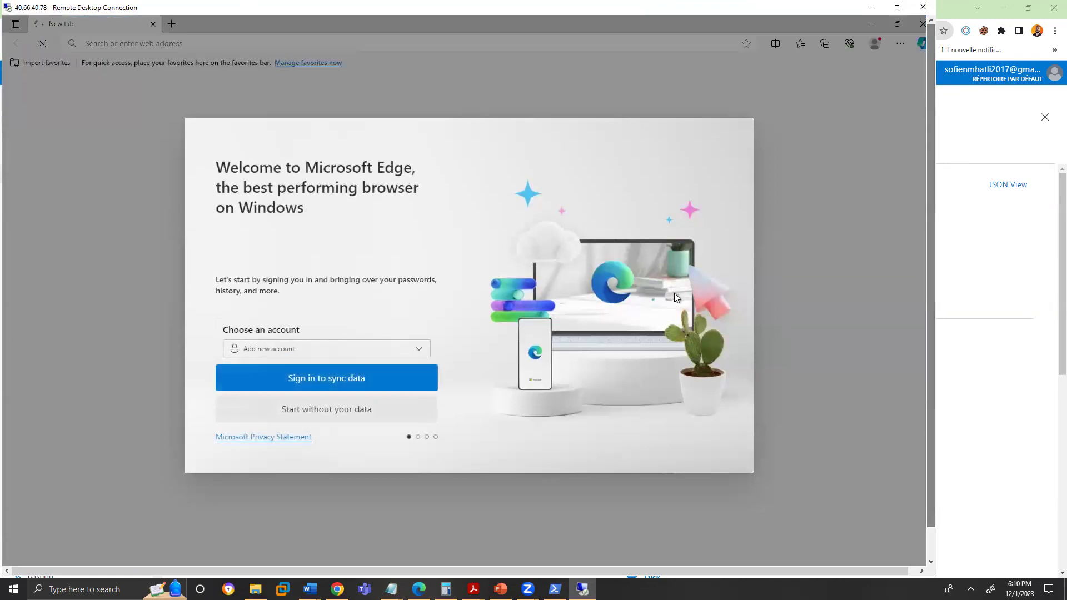
click(387, 417)
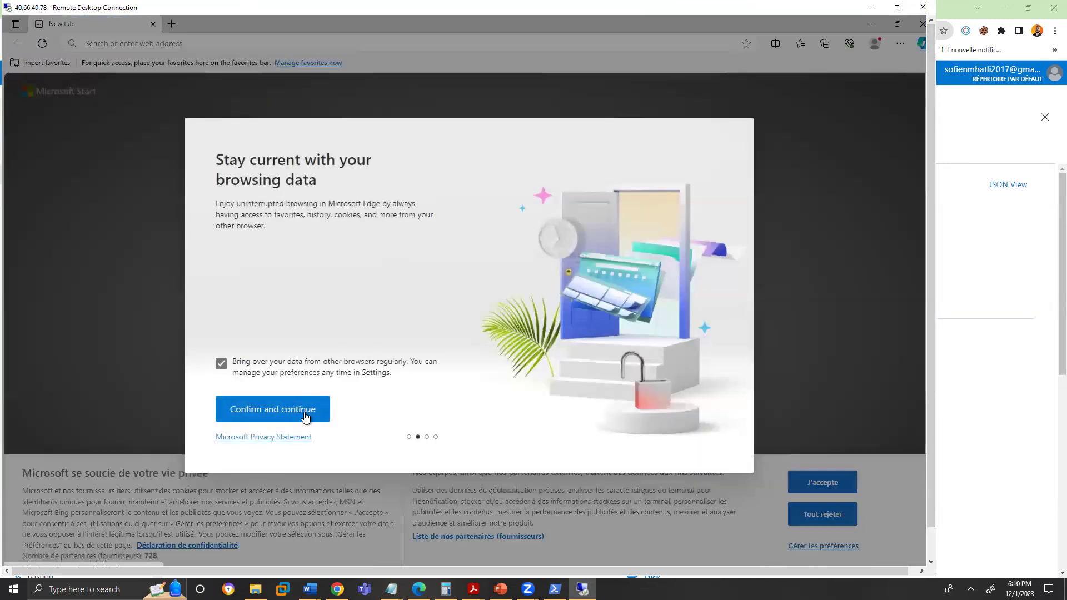
click(305, 412)
click(263, 414)
click(263, 411)
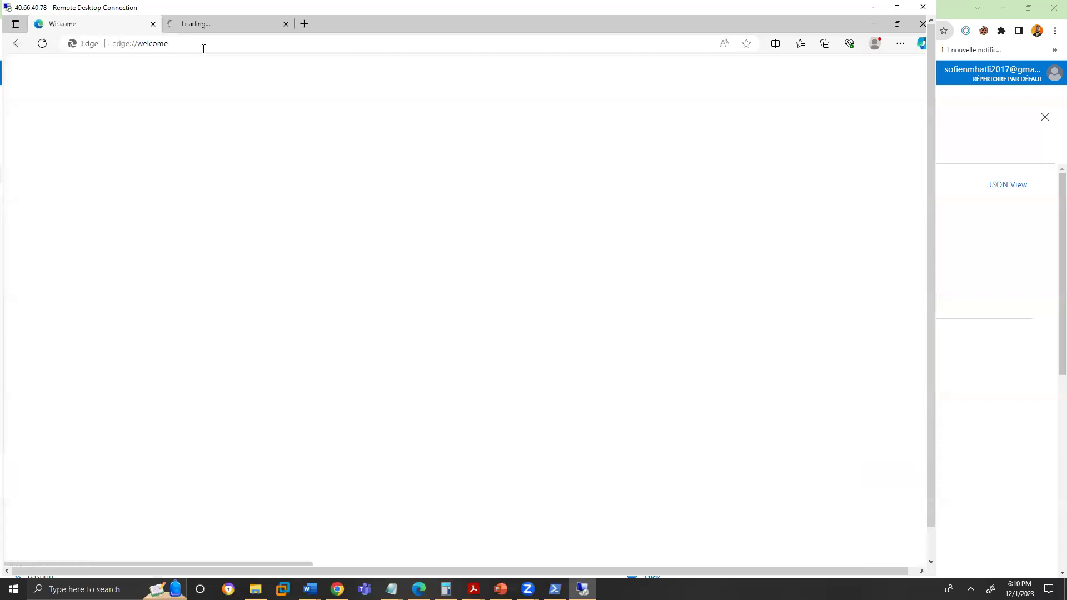
Browse to 10.1.0.4 to test the IIS website through the server's private address.
click(204, 49)
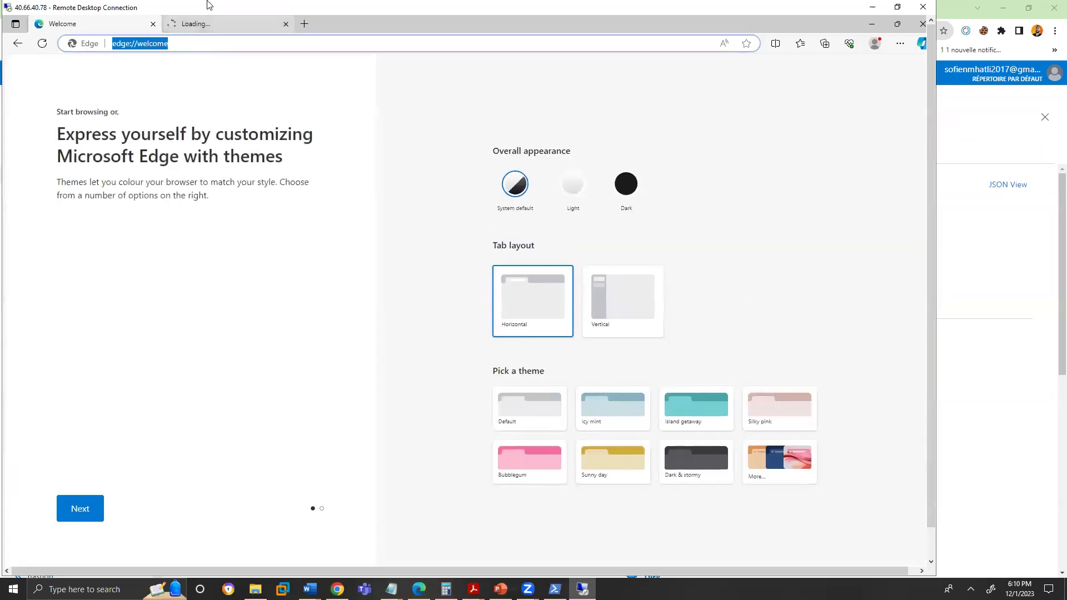
text(192.1)
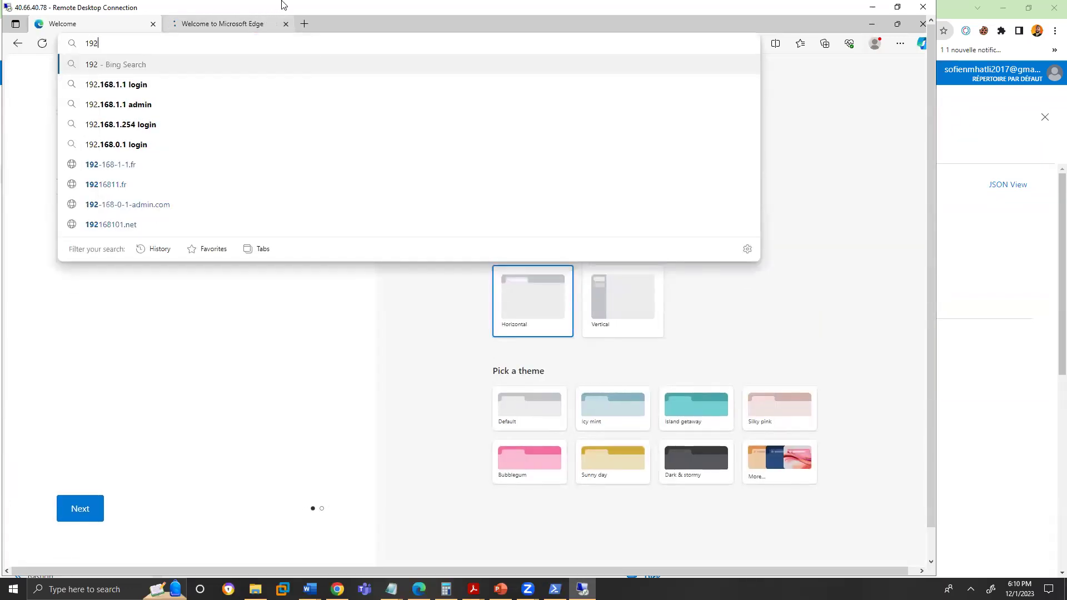
key(BackSpace)
key(BackSpace)
key(BackSpace)
key(BackSpace)
key(BackSpace)
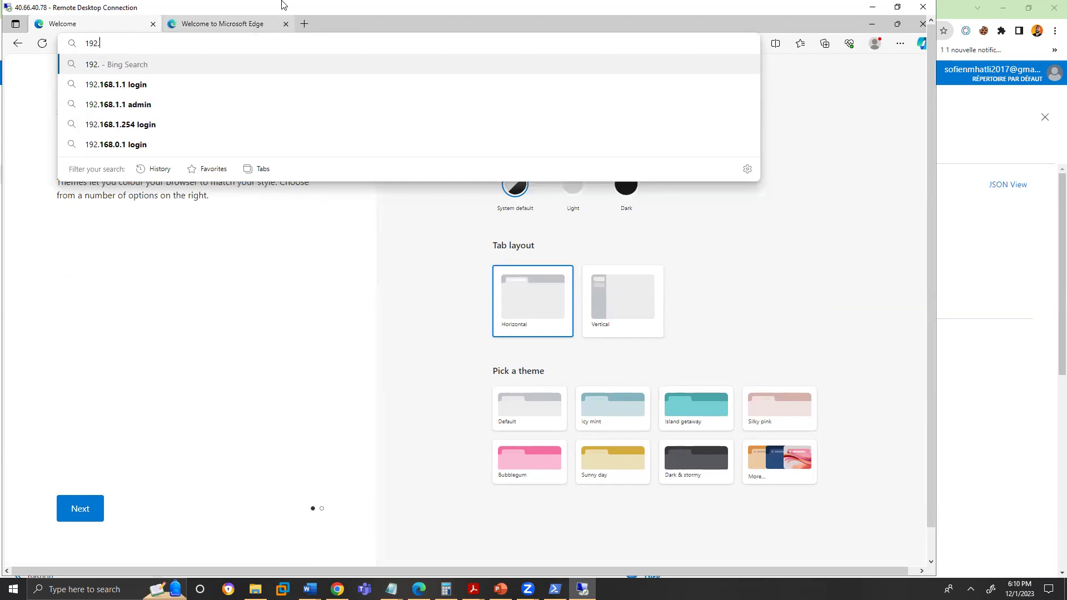
text(10.1.0.4)
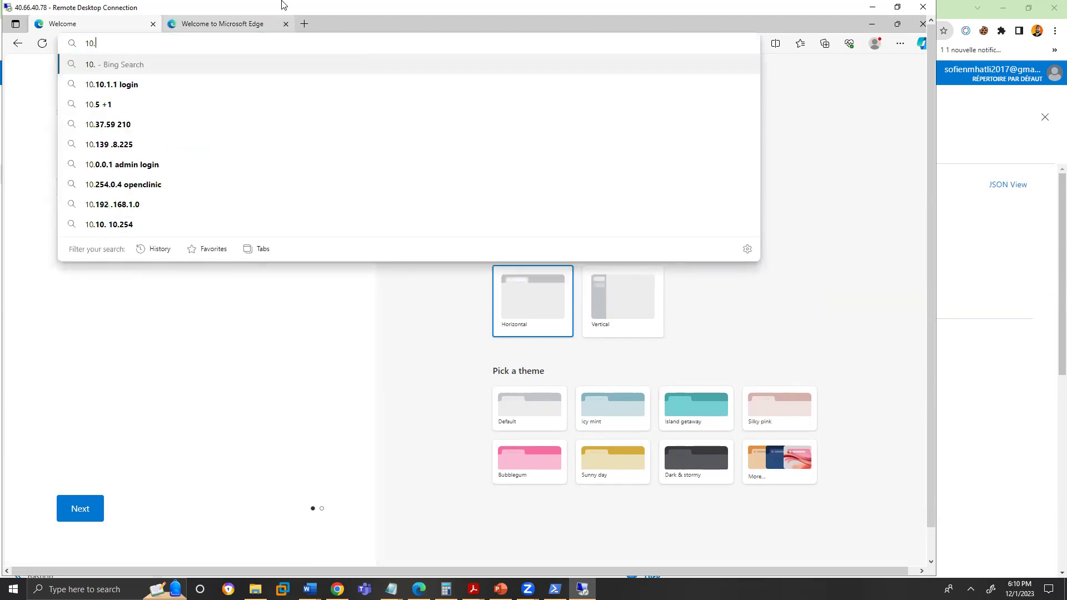
key(Return)
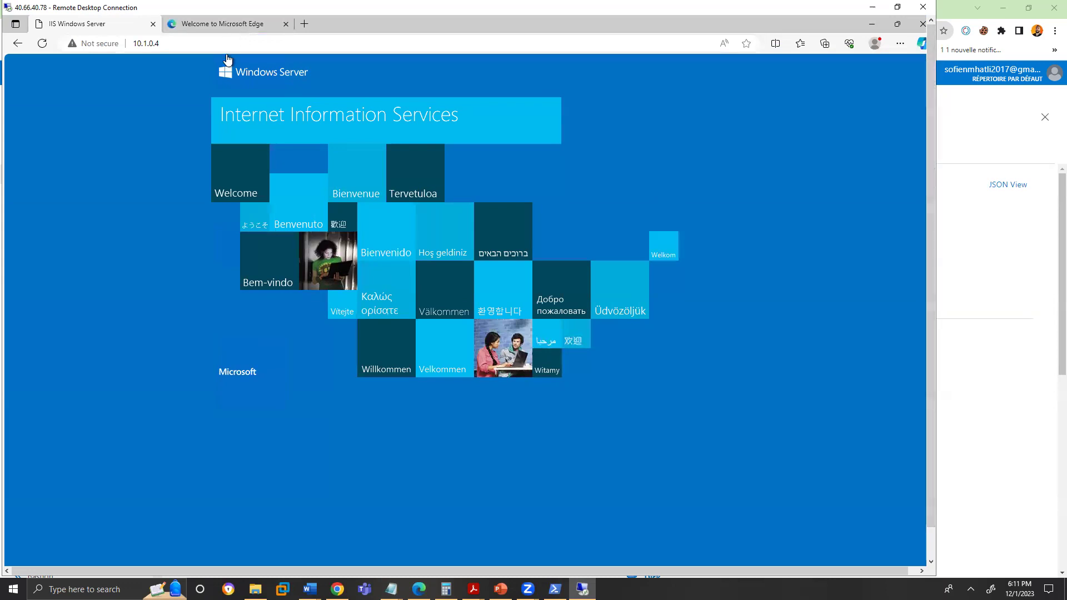
Browse to the loopback address 127.0.0.1 in the second browser tab to test the IIS website locally.
click(226, 25)
click(226, 42)
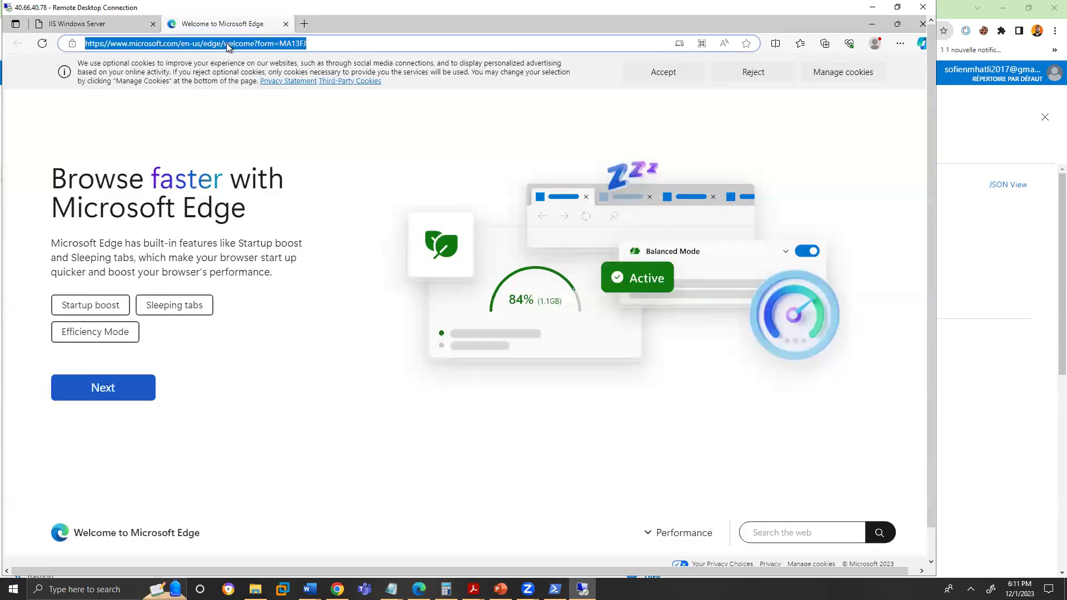
text(127.0.0.1)
key(Return)
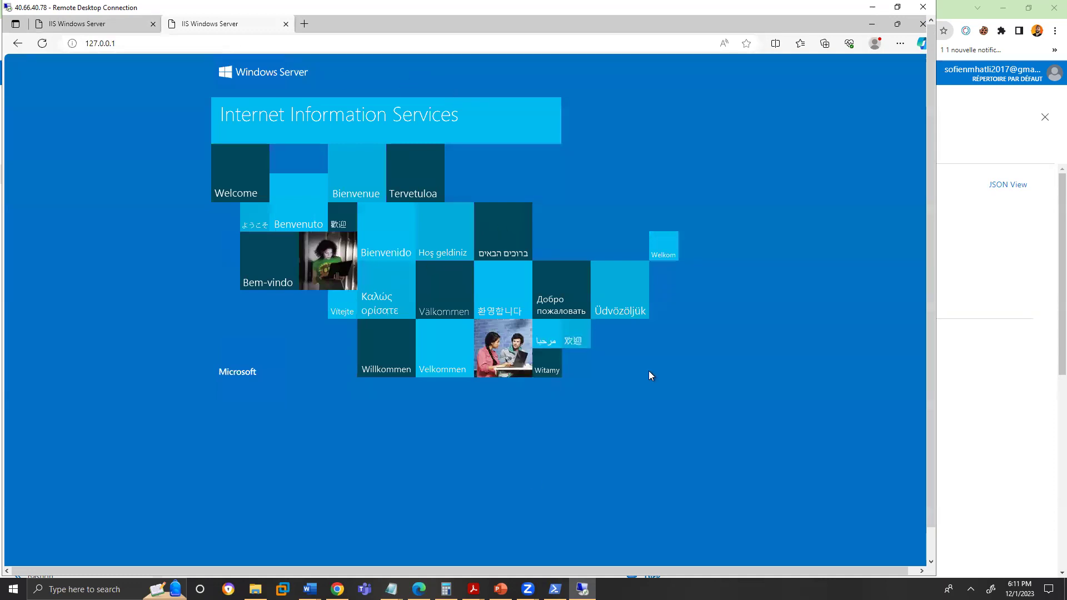
Select Default Web Site in IIS Manager and browse it over HTTP on port 80.
scroll(929, 282, down, 2)
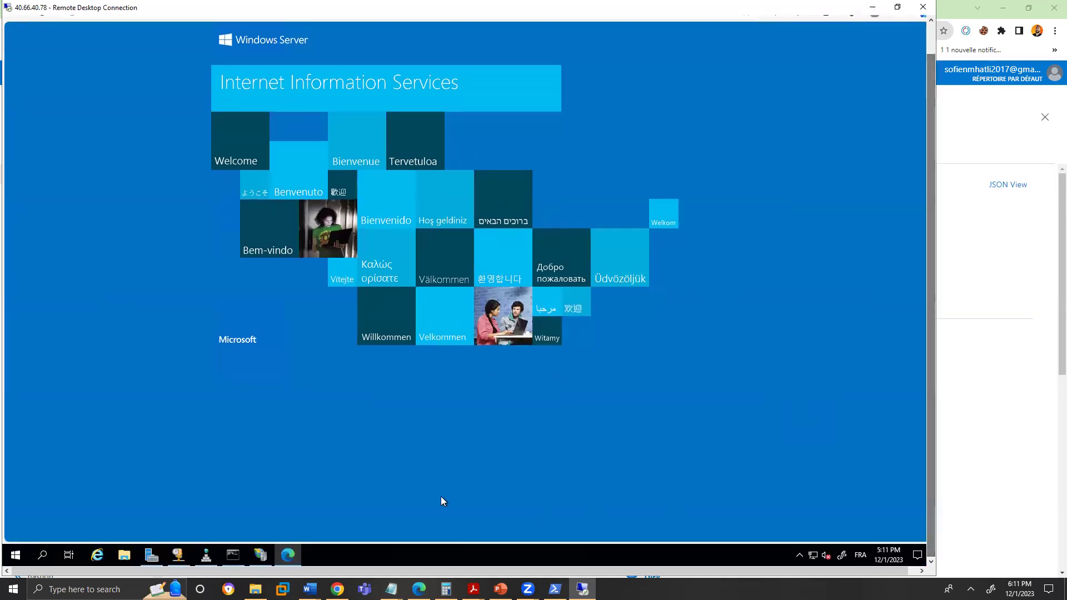
click(253, 560)
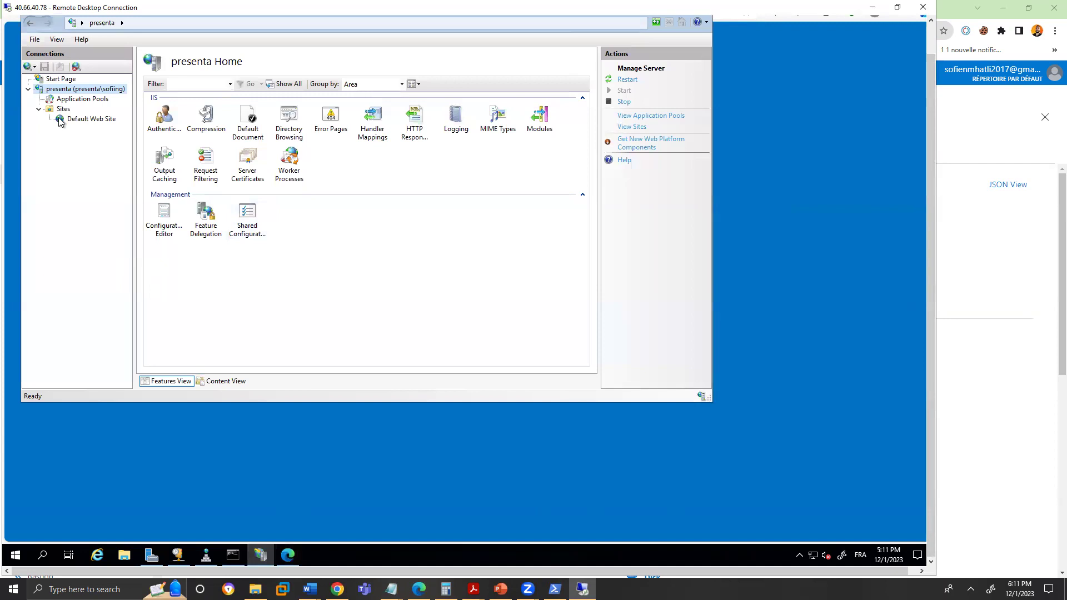
click(77, 120)
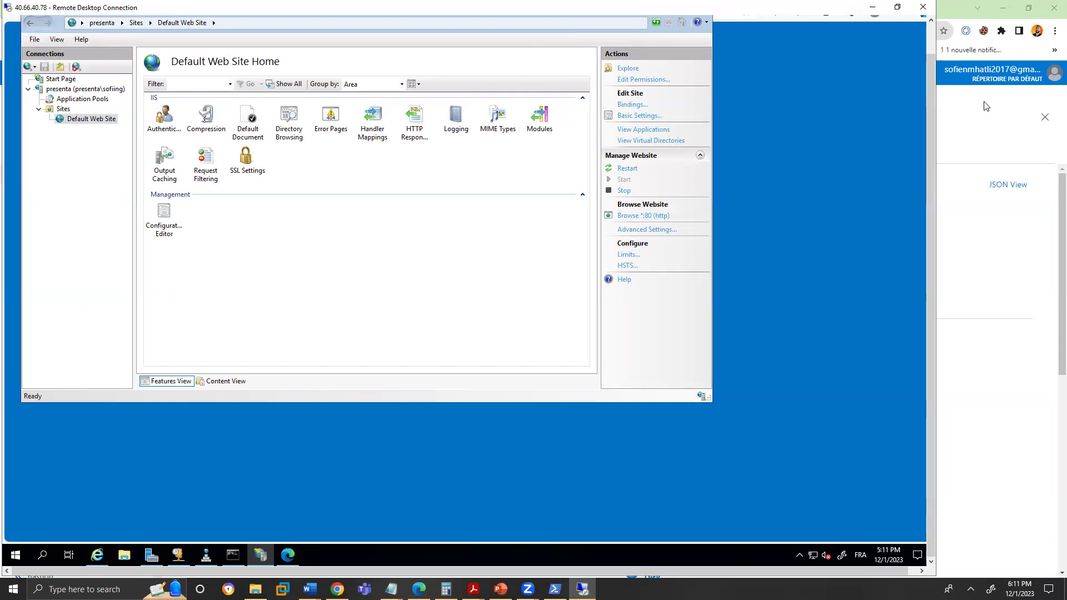
click(659, 217)
Go to the Shares page of File and Storage Services in Server Manager and start creating a new share.
click(151, 555)
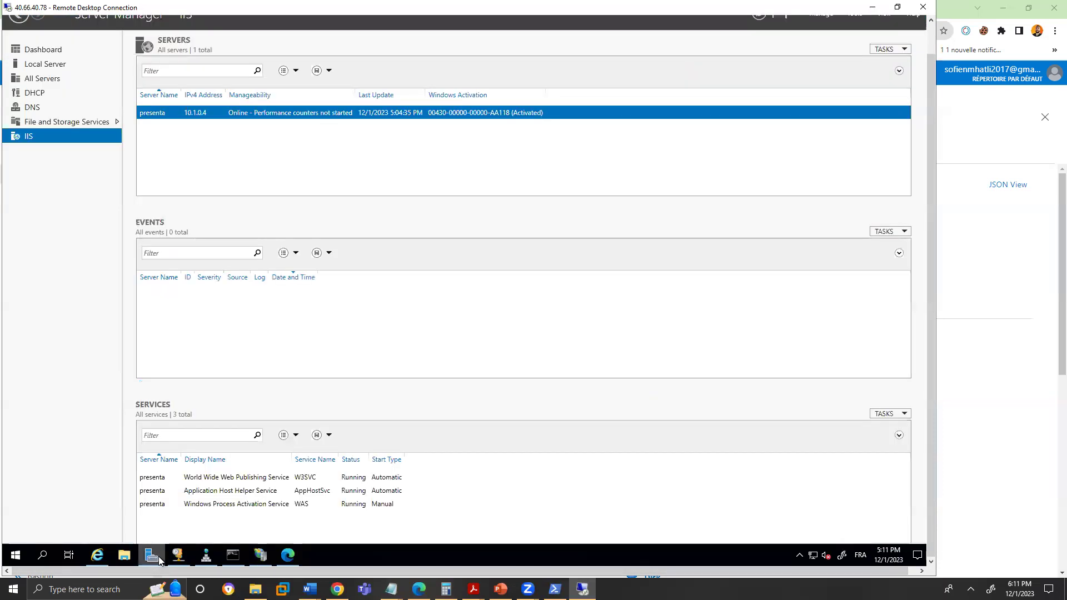
click(61, 122)
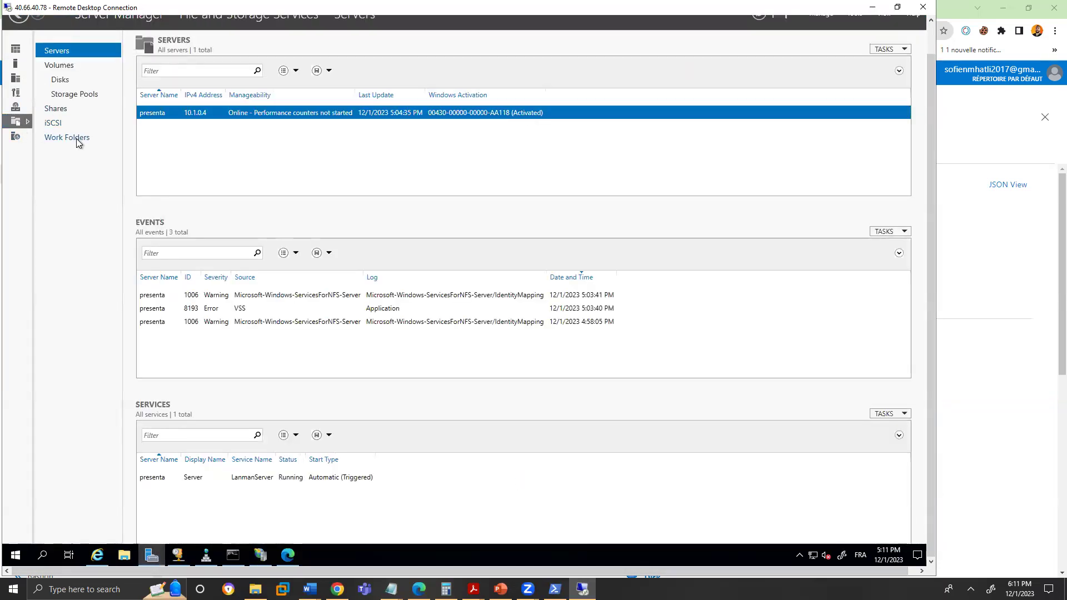
click(61, 111)
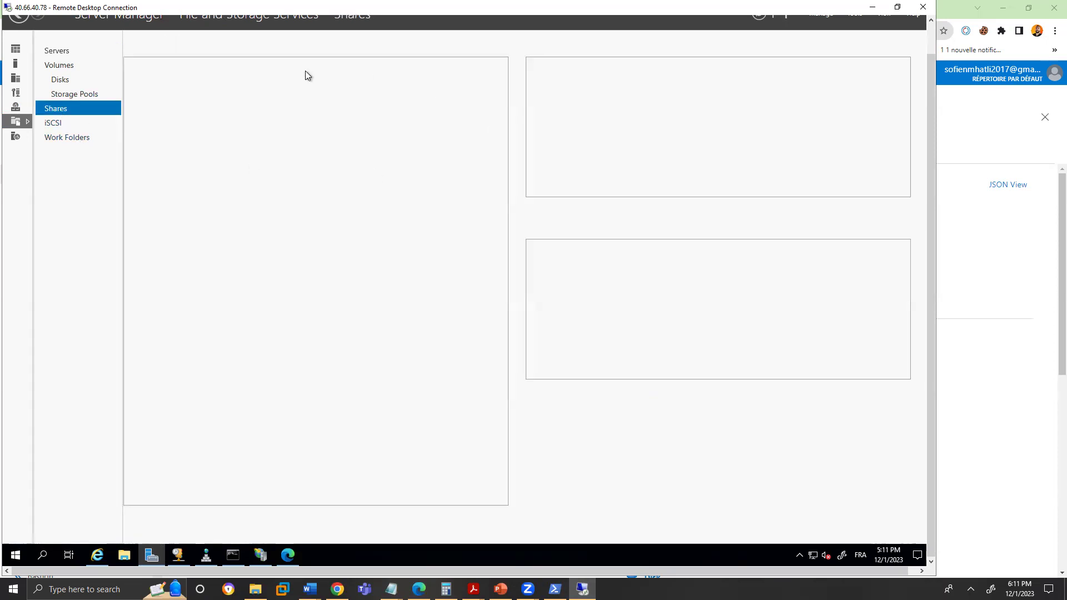
click(382, 96)
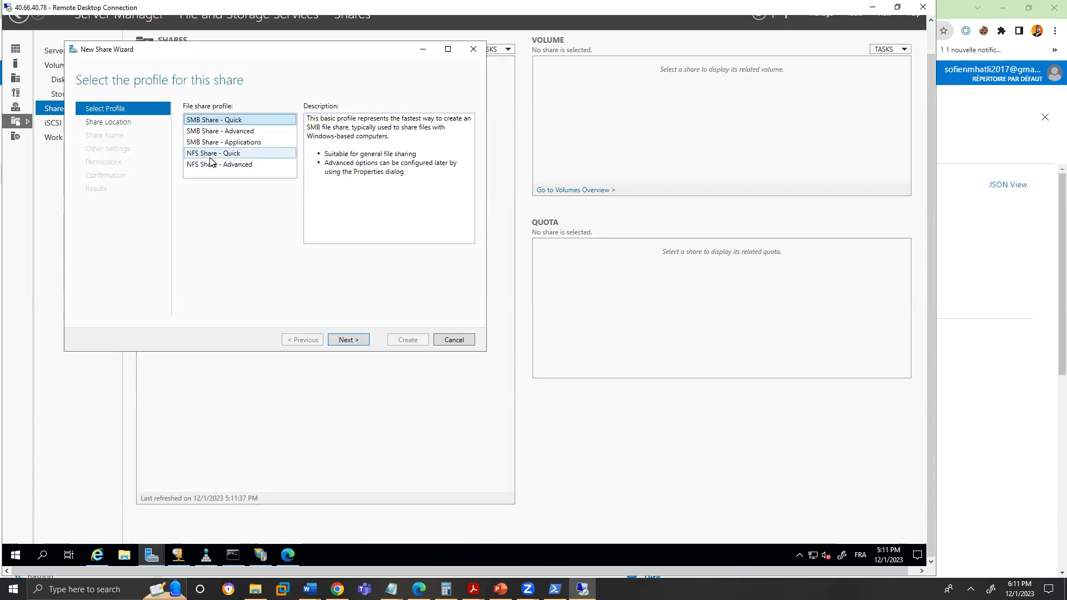
Use the SMB Share - Quick profile and place the share on volume C: of the presenta server.
click(341, 340)
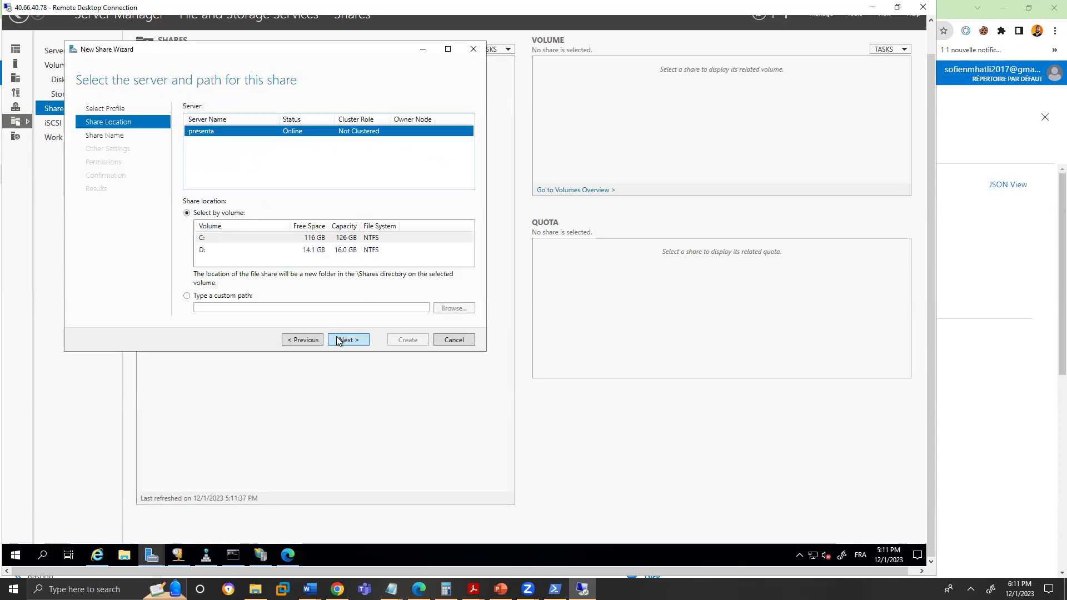
click(247, 243)
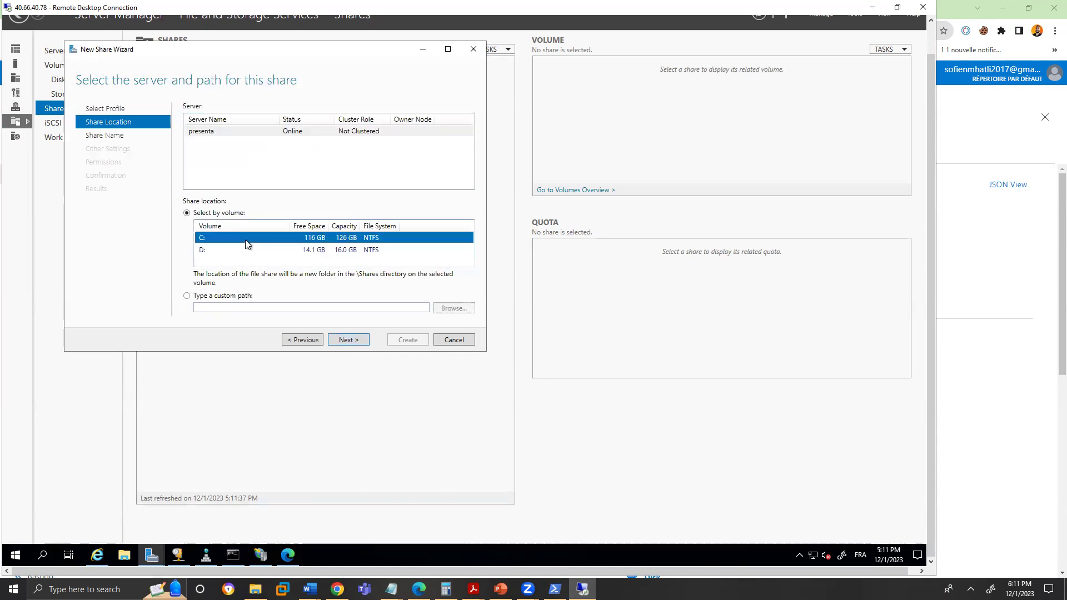
click(358, 341)
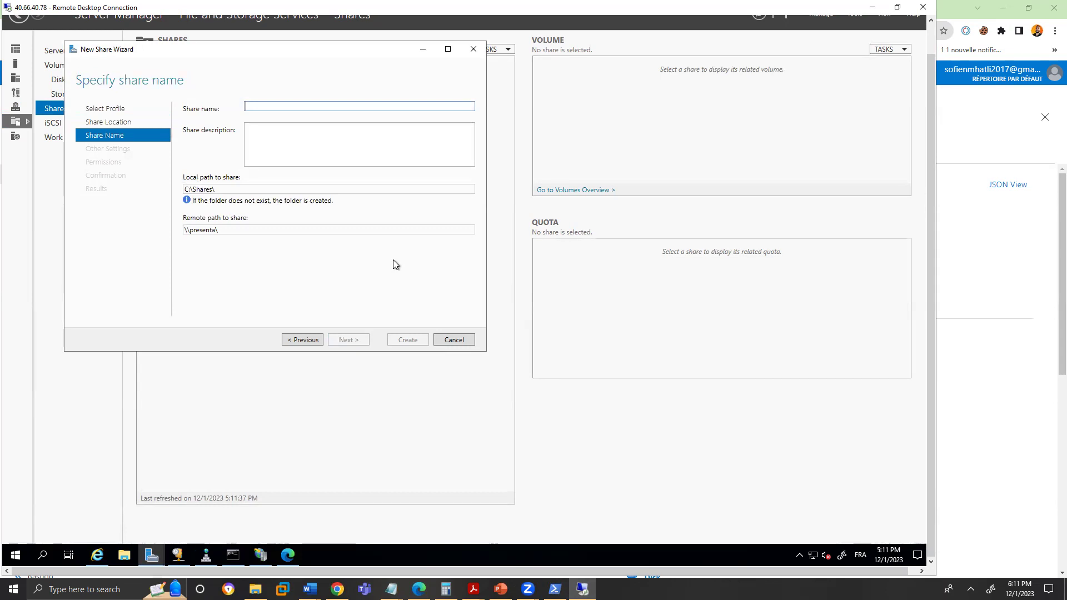
Name the share "share", check its remote path and default permissions, and return to the share settings.
text(share)
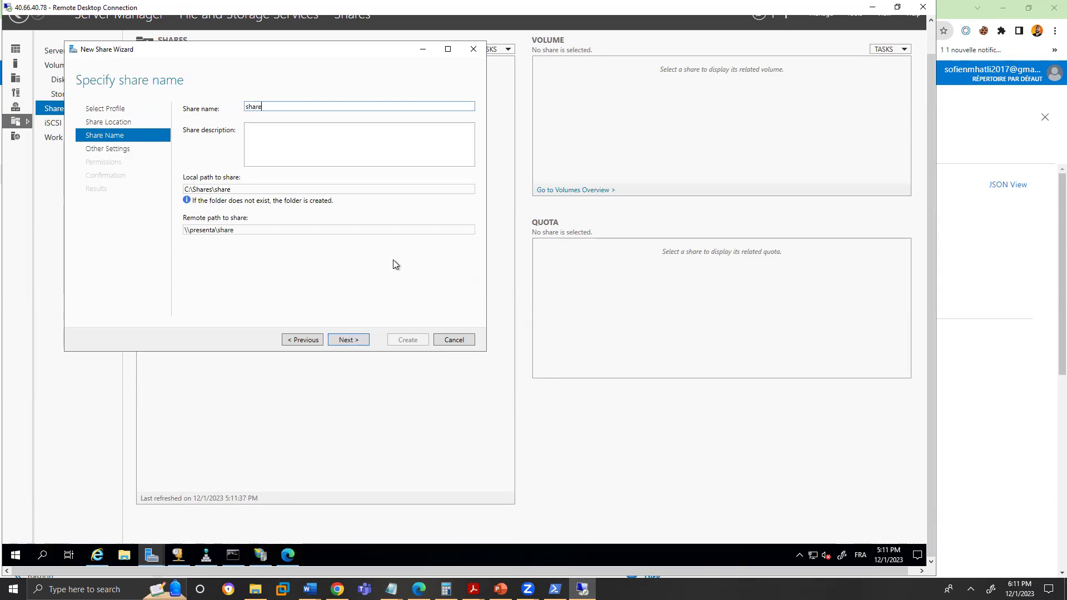
triple_click(249, 227)
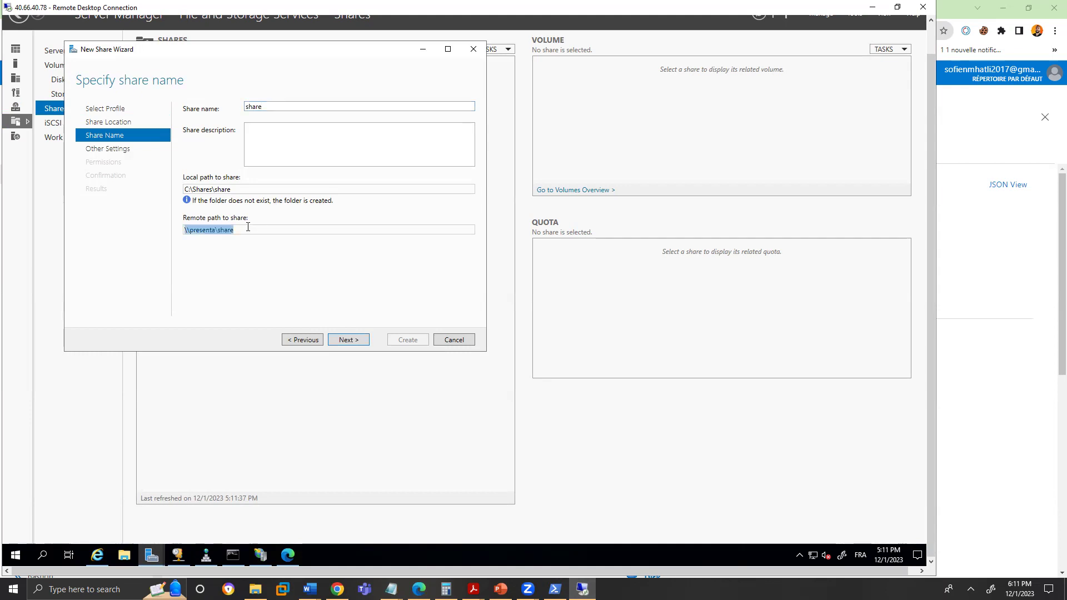
click(349, 340)
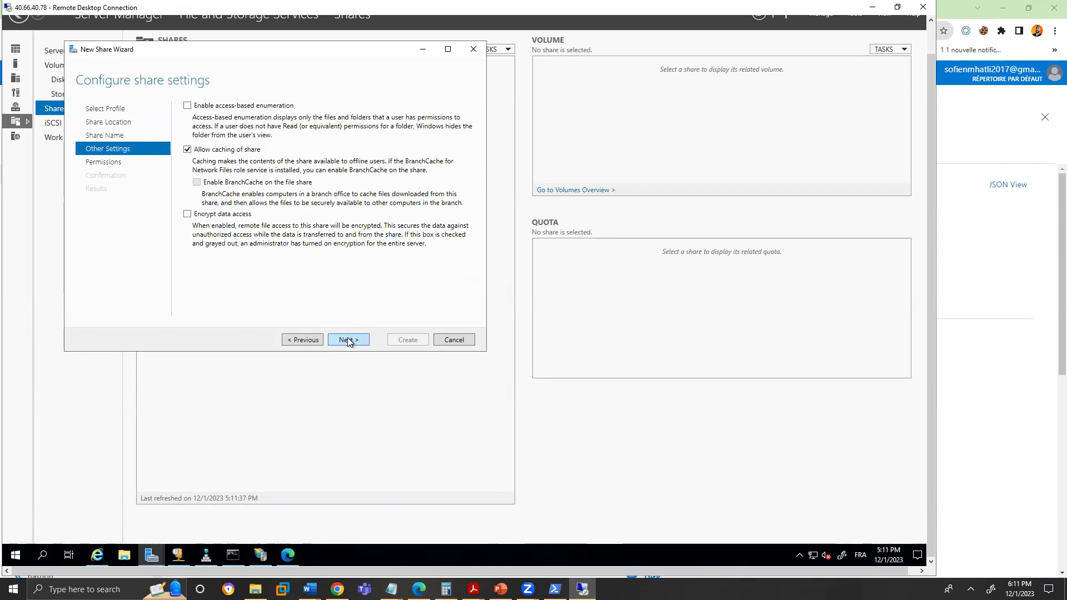
click(349, 339)
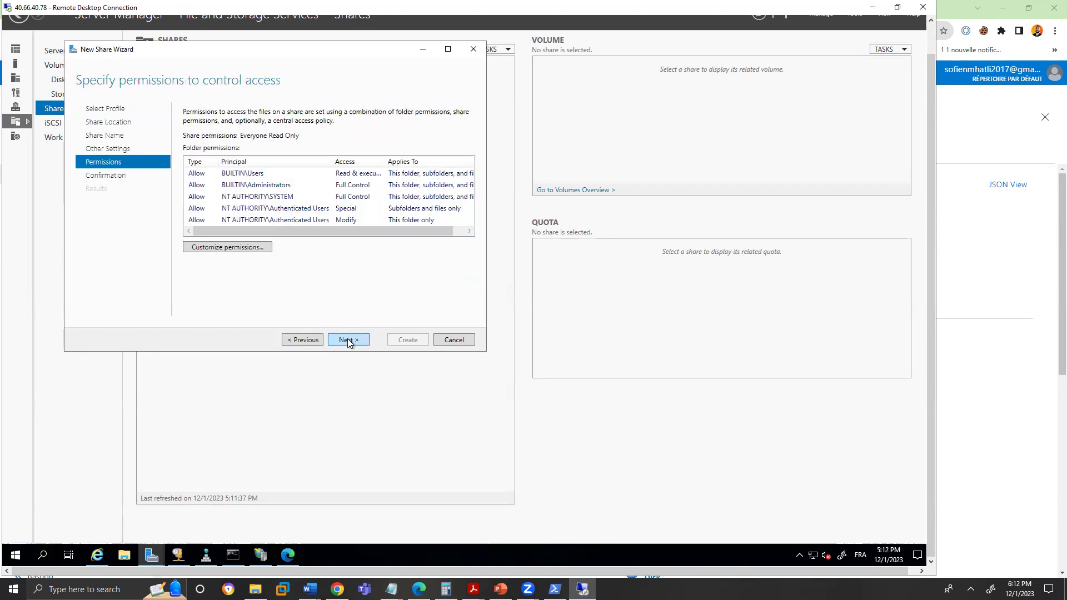
click(304, 339)
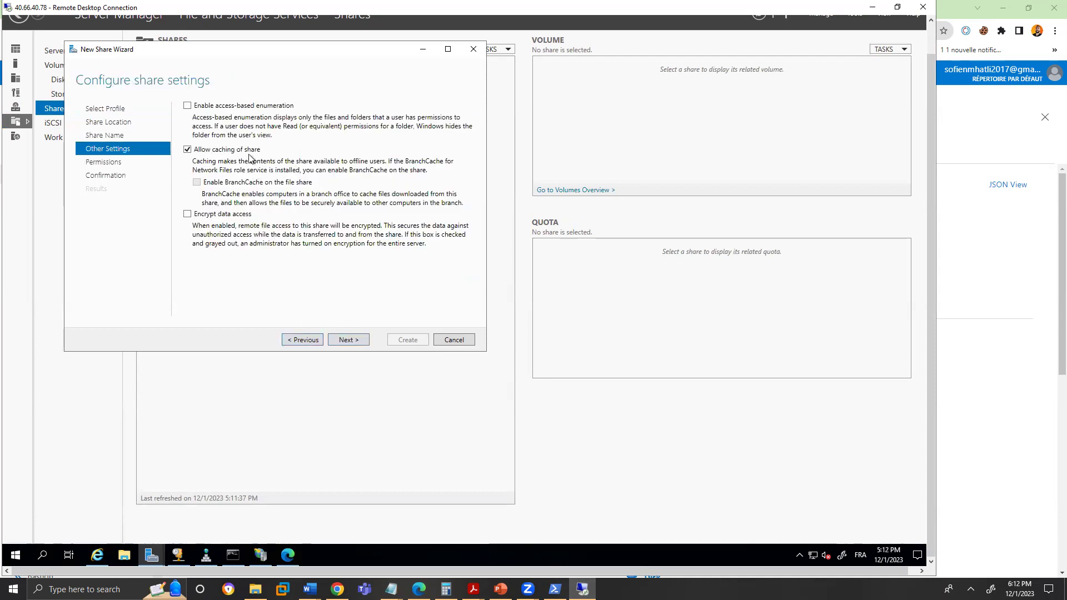
Keep the default caching and permission settings for the share, create it, and move the wizard aside to reveal the shares list.
click(348, 341)
click(348, 342)
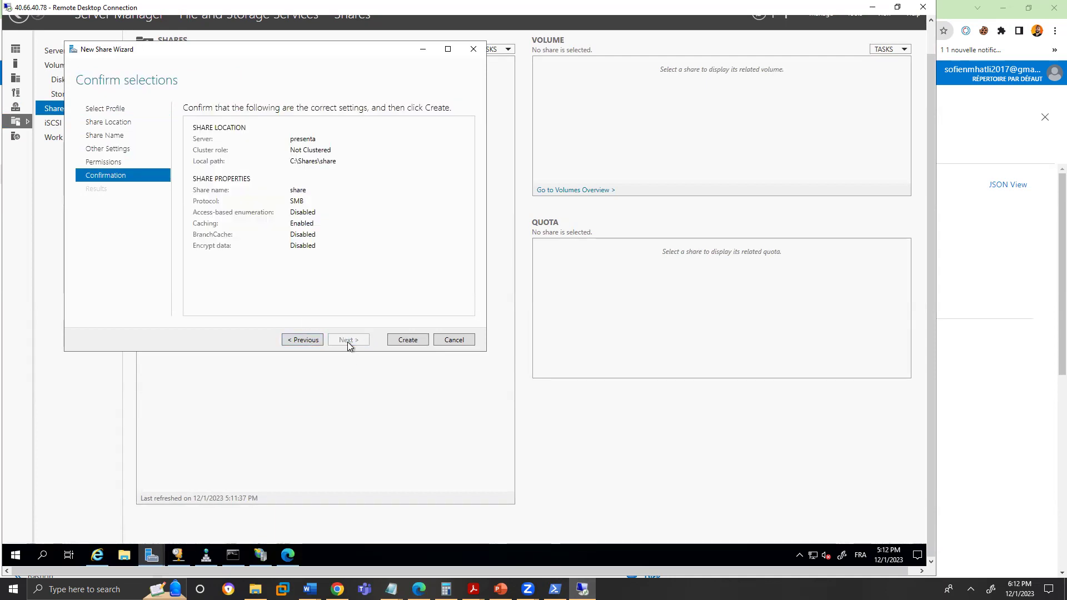
click(404, 344)
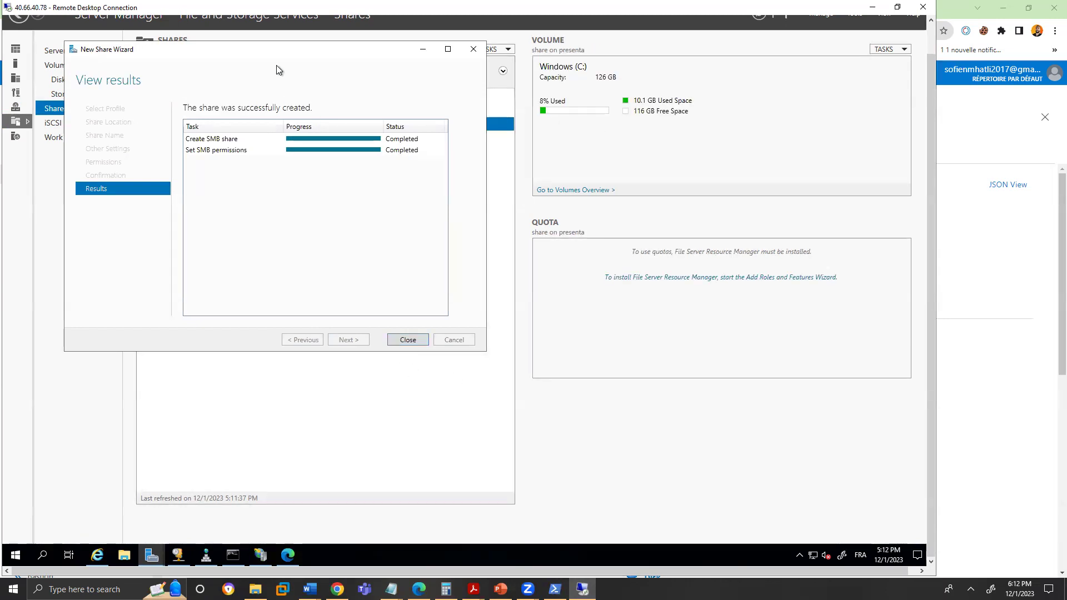
drag(417, 50, 852, 399)
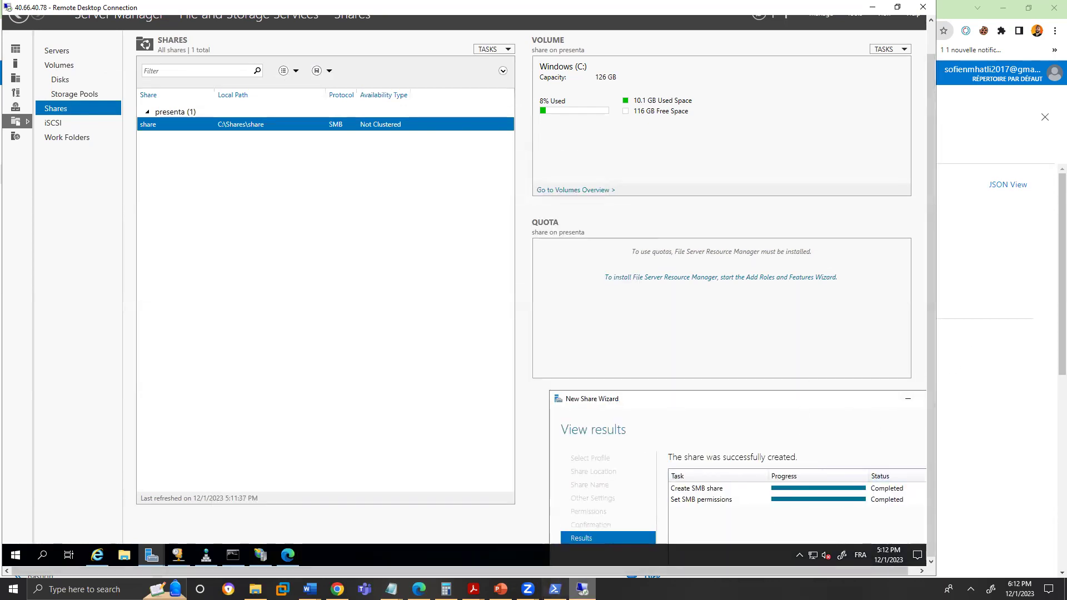
mouse_move(288, 555)
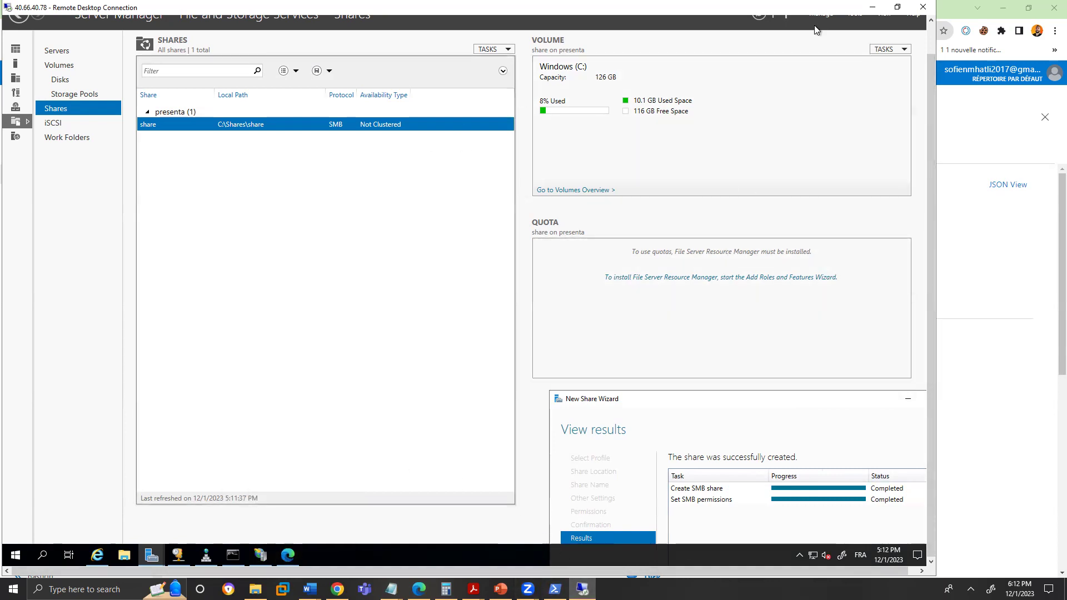
click(898, 7)
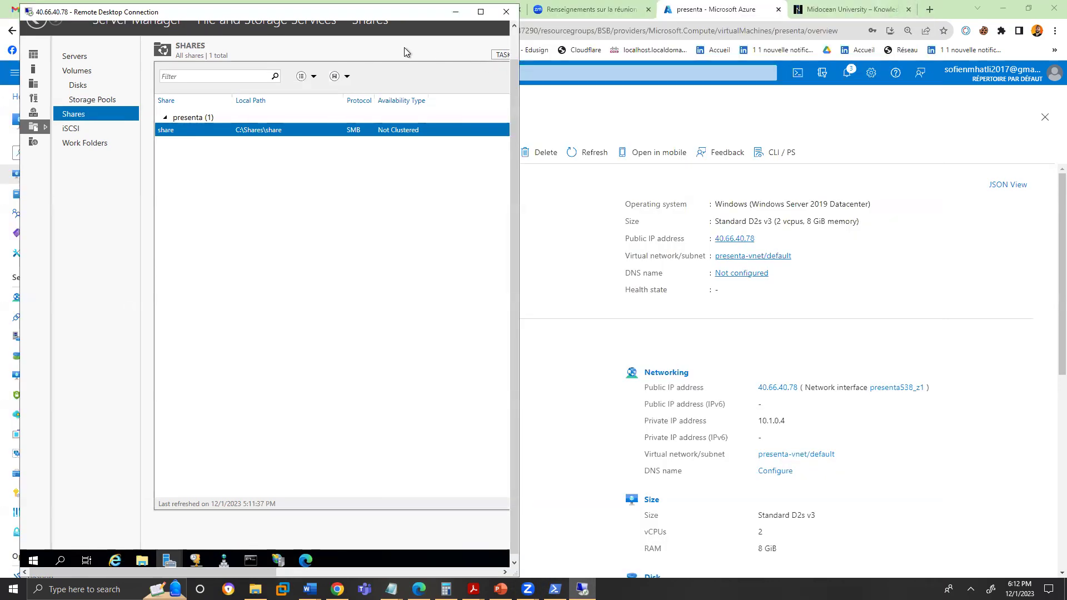
double_click(203, 14)
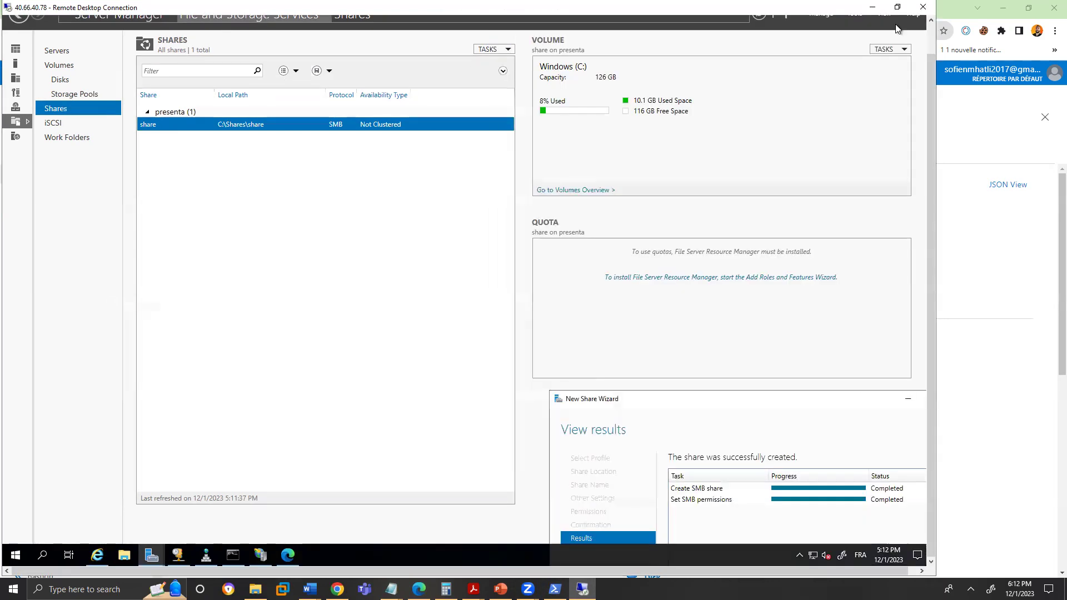
Minimize Server Manager, bring the New Share Wizard fully into view and close it.
click(931, 48)
click(872, 22)
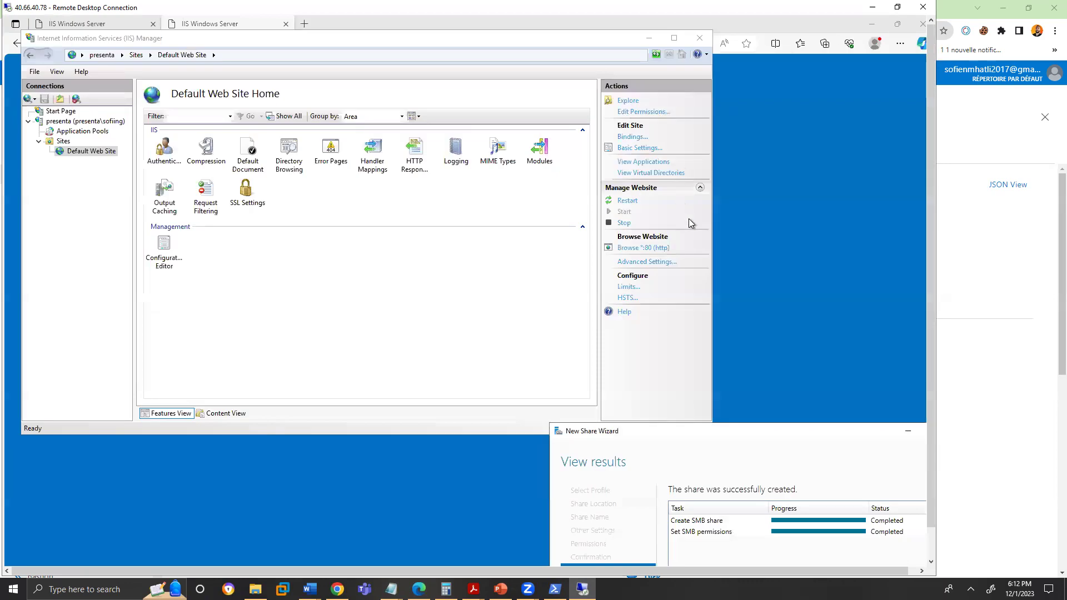
click(629, 417)
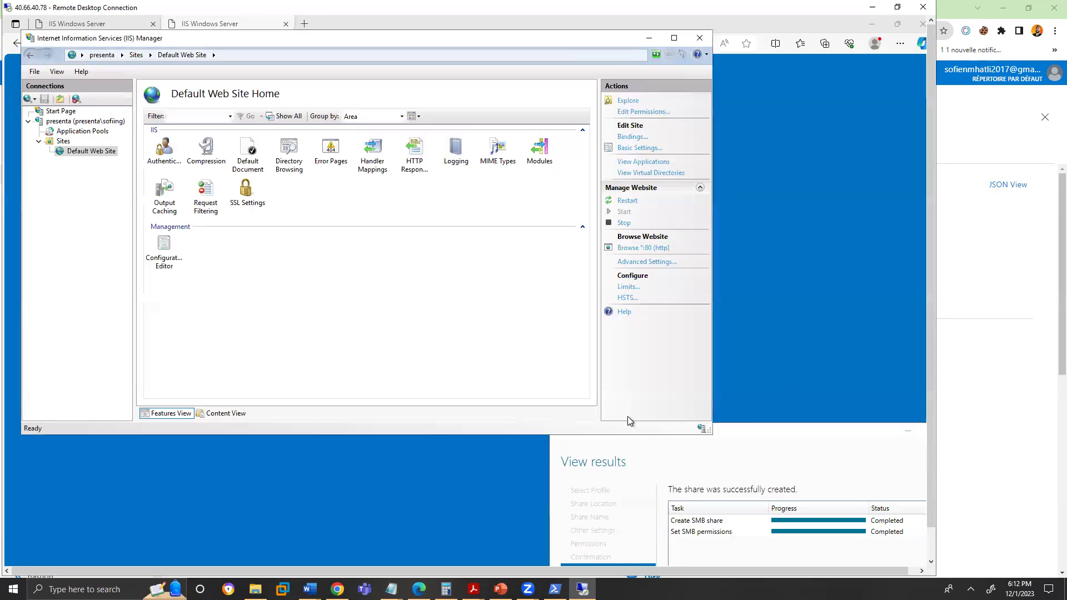
drag(633, 437, 426, 138)
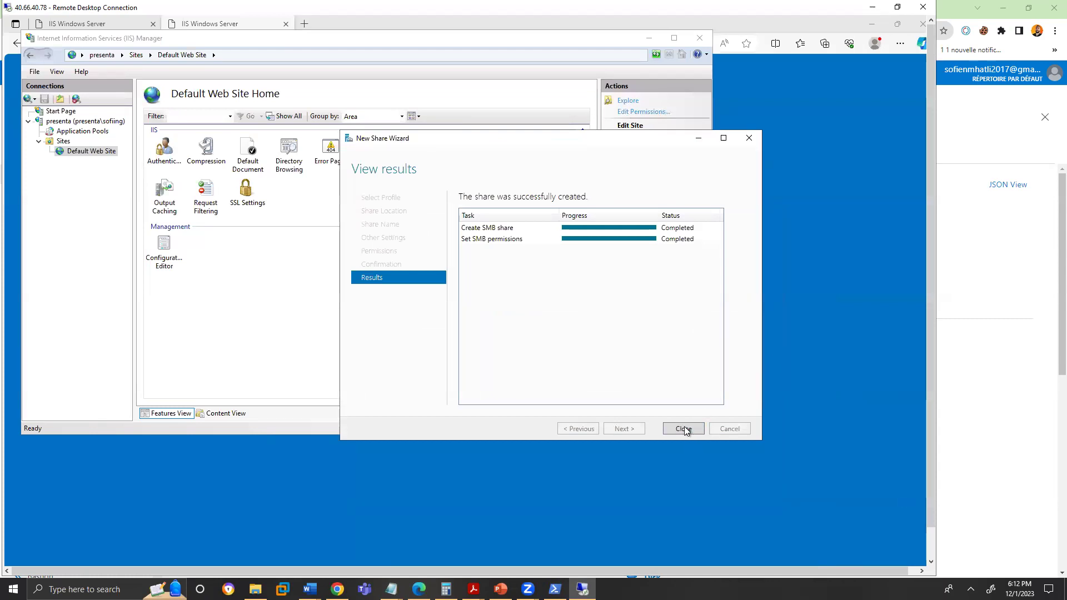
click(684, 429)
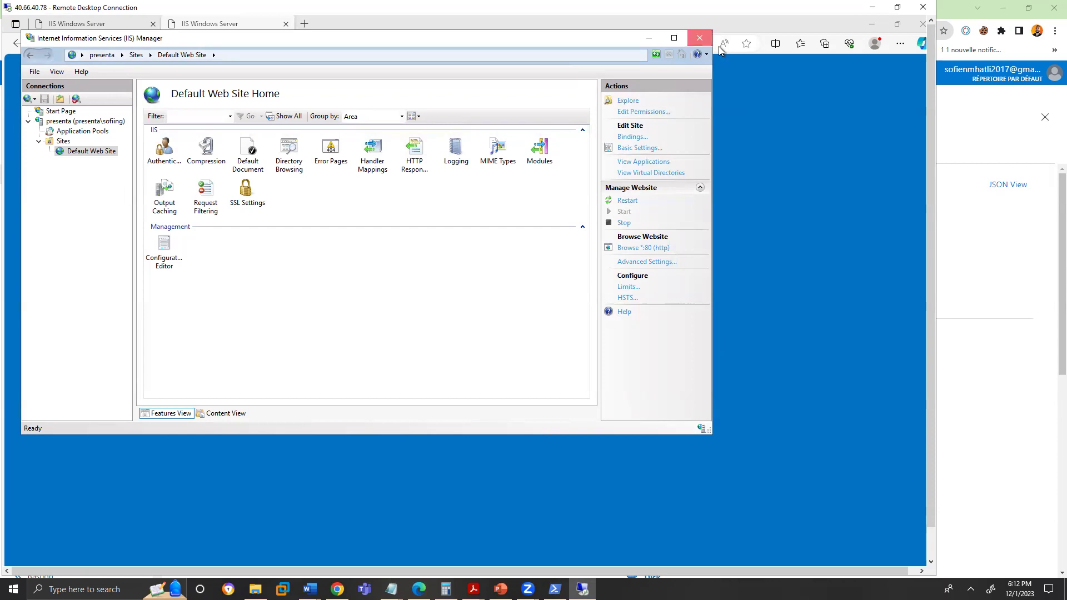
Close IIS Manager and Edge, accept Internet Explorer's recommended settings, and close Internet Explorer with all its tabs.
click(700, 38)
click(922, 23)
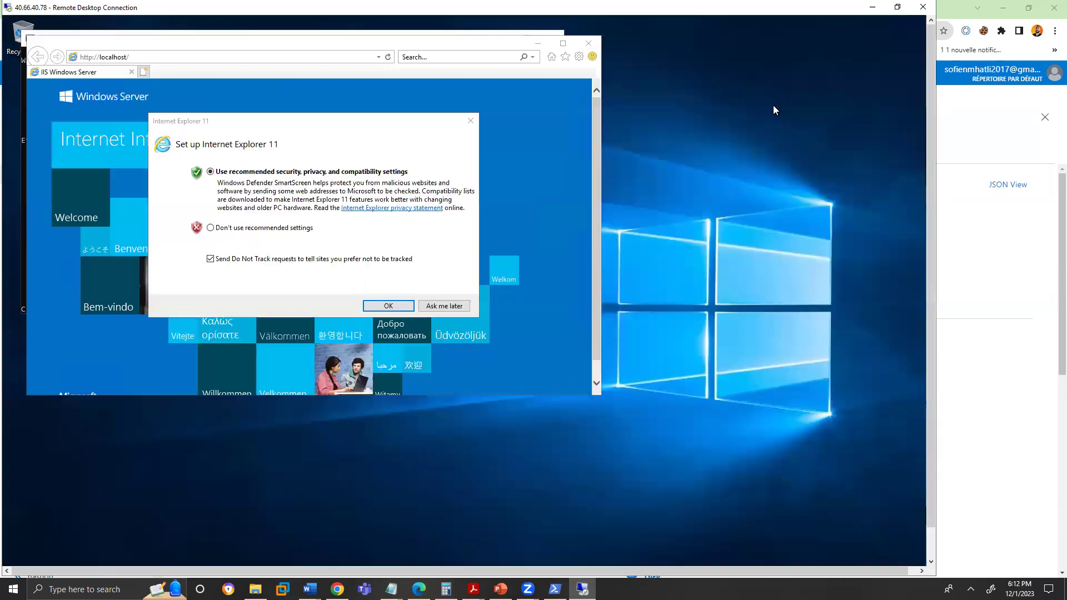
click(388, 306)
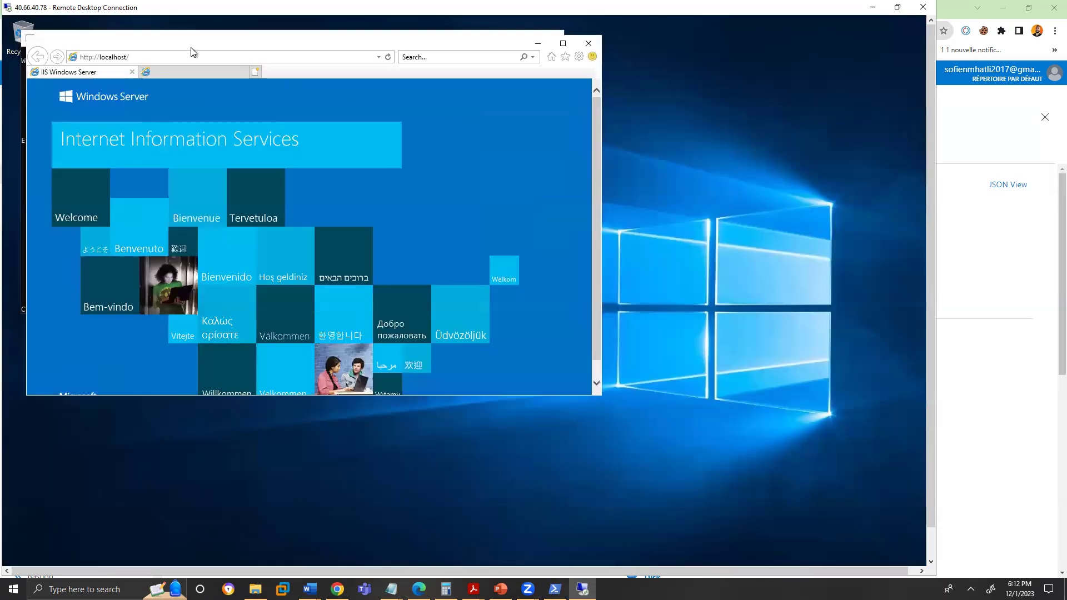
click(589, 43)
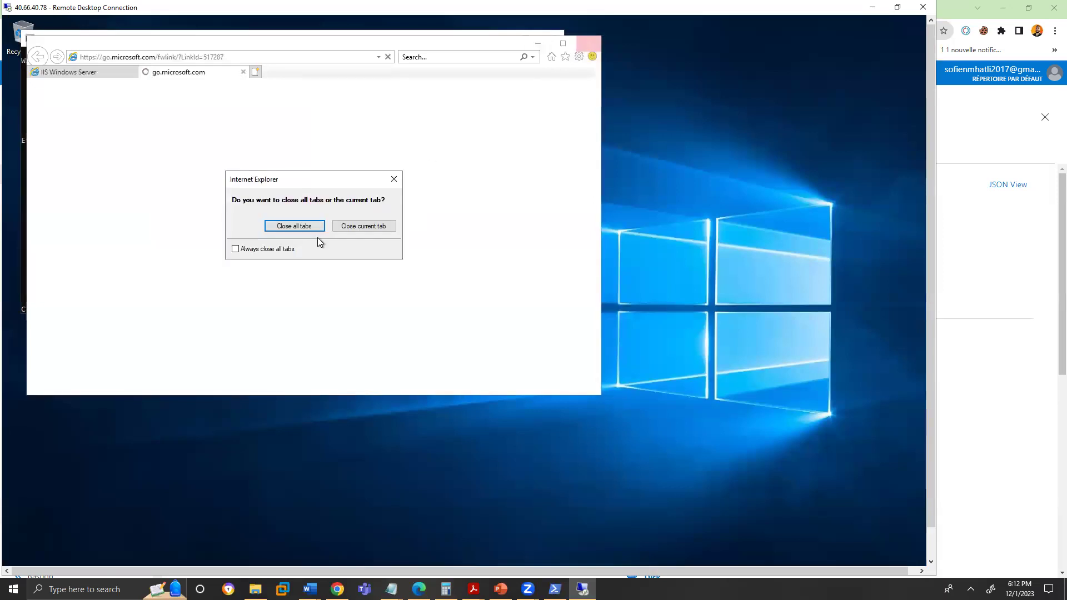
click(300, 228)
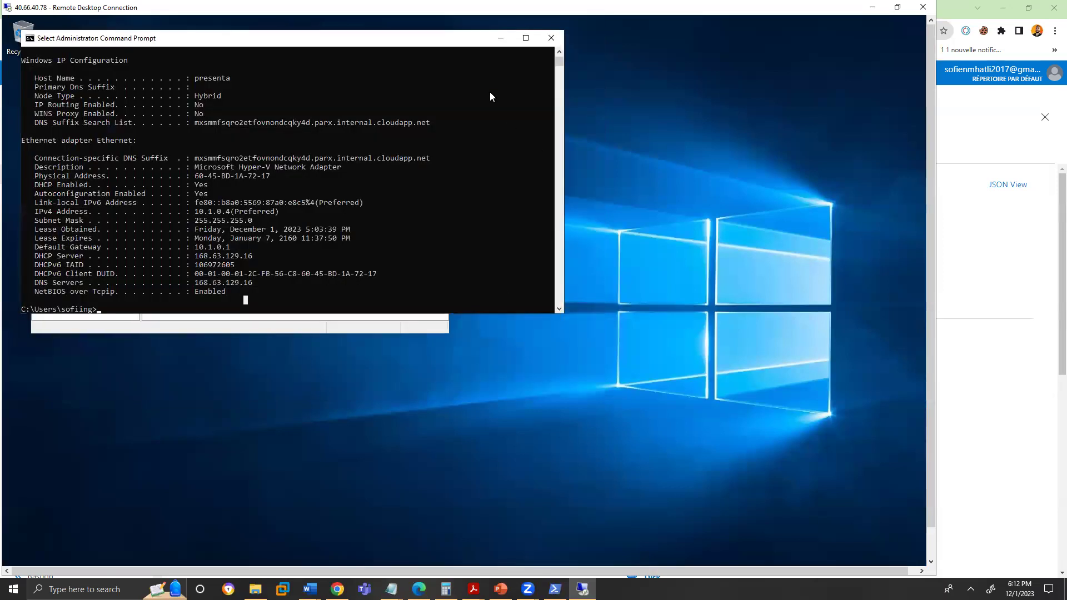
Dismiss Internet Explorer's blocked-content prompt and its Trusted sites dialog without adding the website.
click(571, 234)
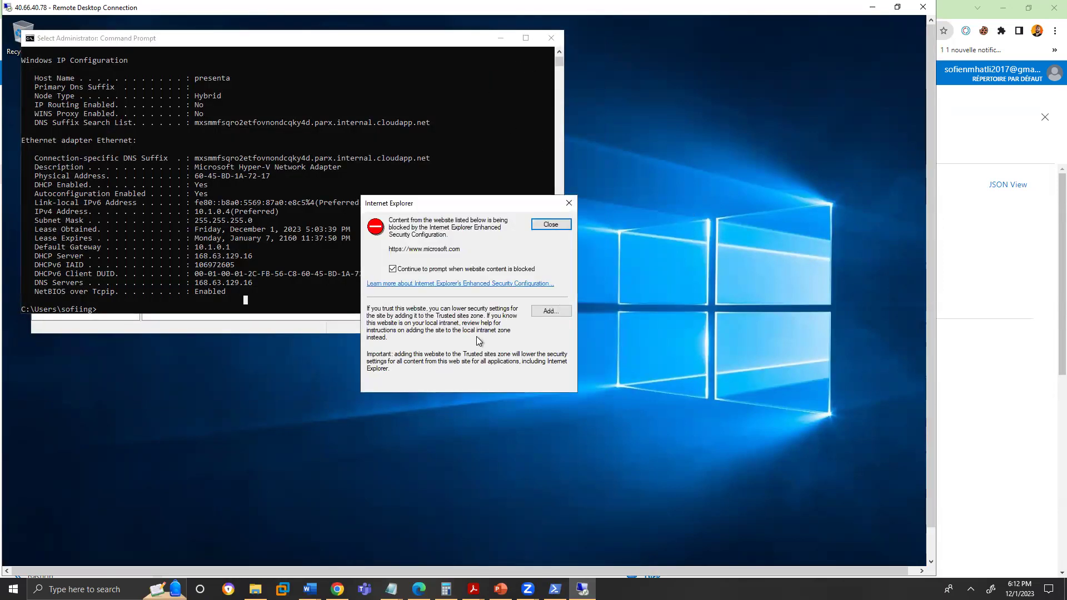
click(551, 311)
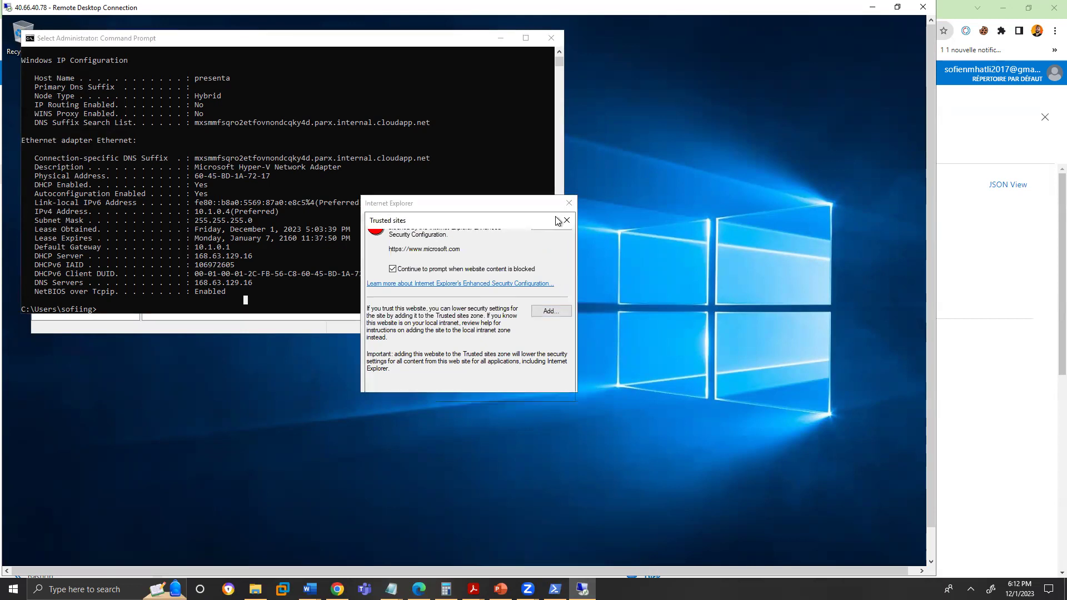
click(567, 221)
click(566, 222)
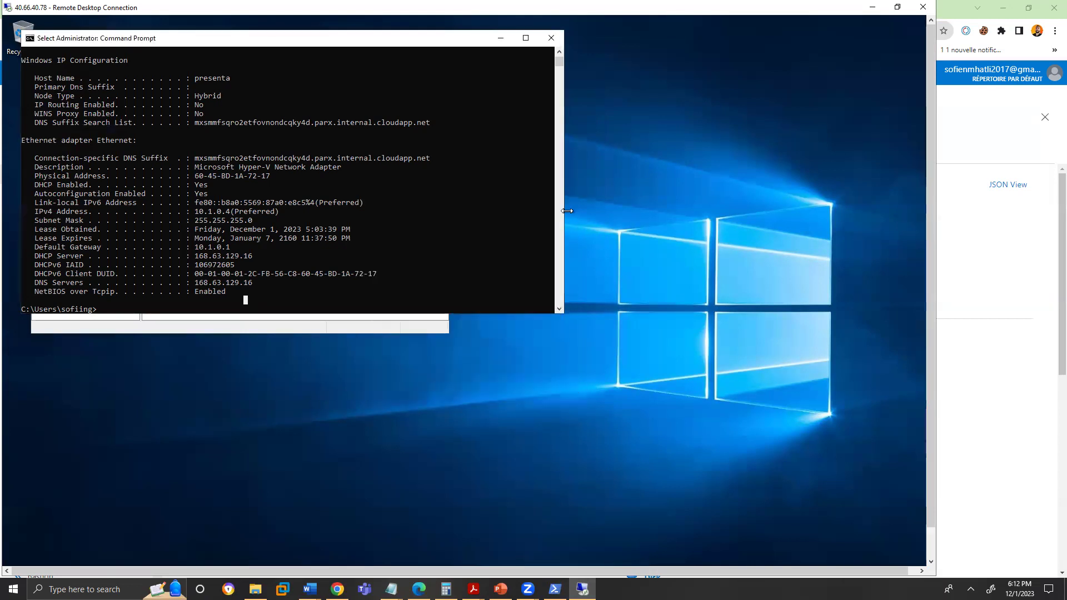
Close the Command Prompt and DNS Manager windows on the server desktop.
drag(289, 36, 288, 175)
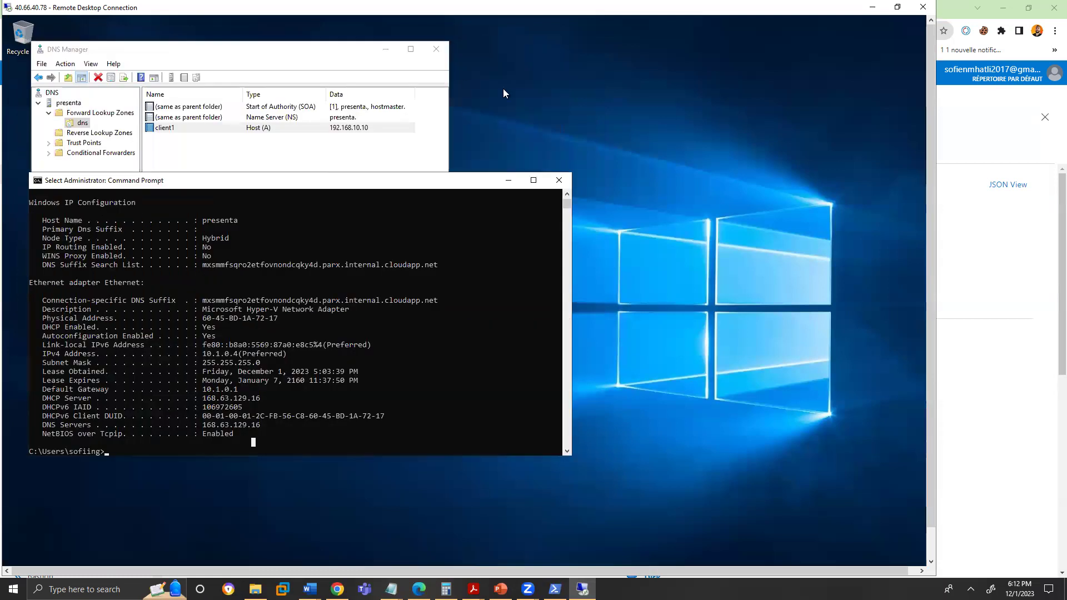
click(547, 176)
drag(201, 51, 210, 112)
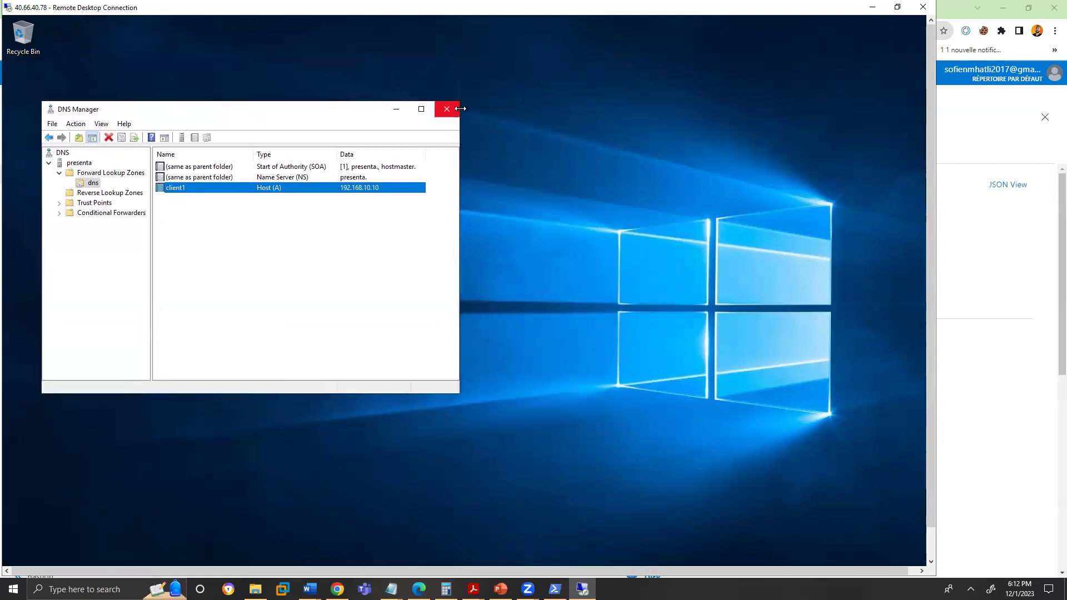
click(455, 113)
Check the DHCP console, return to the Shares page in Server Manager and open the new share's network folder.
drag(932, 332, 924, 476)
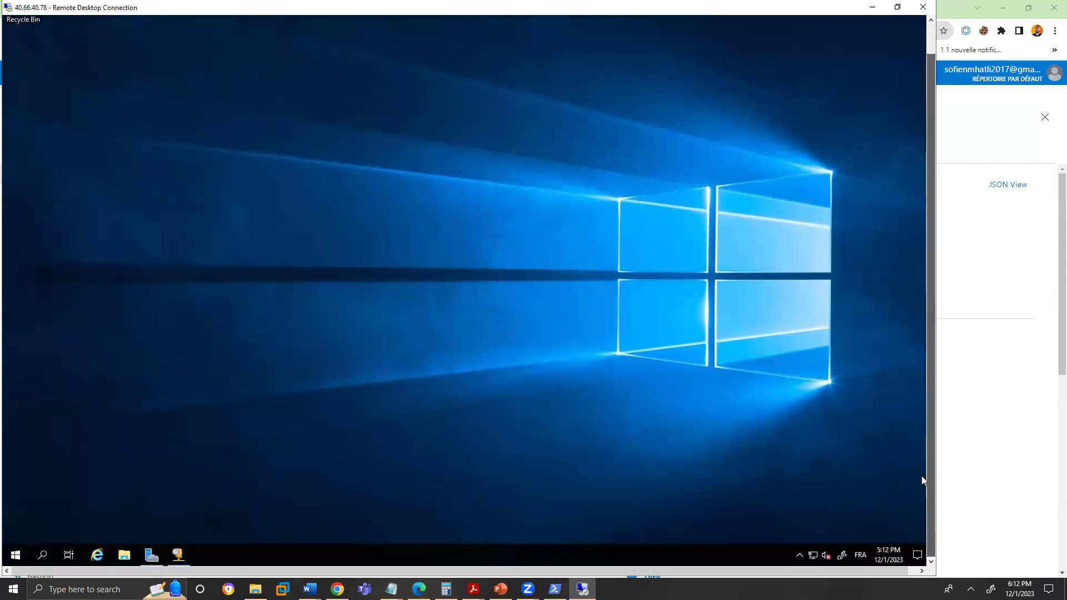
click(179, 554)
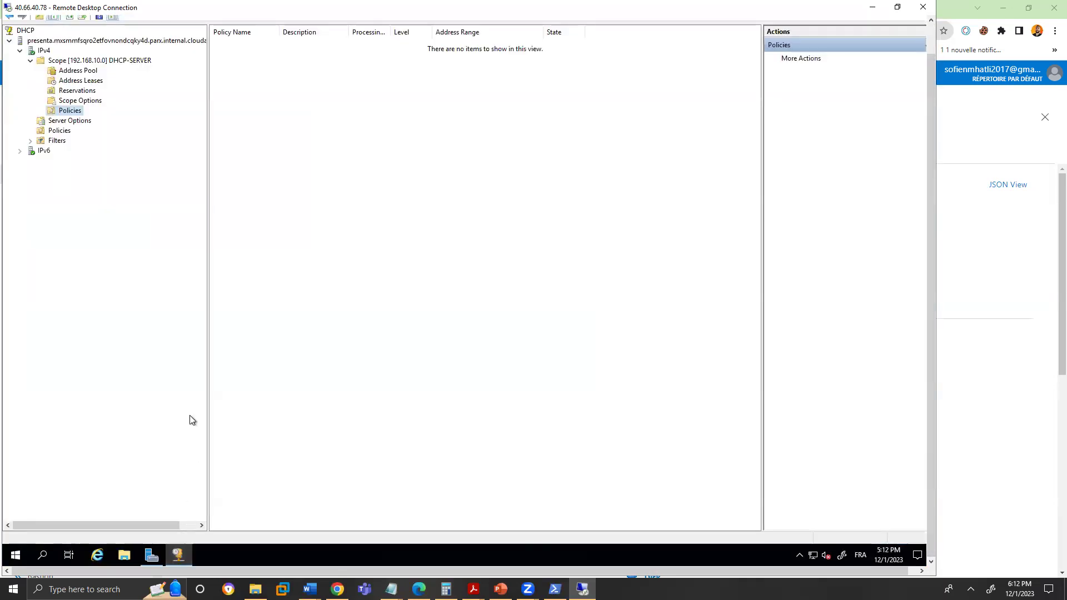
click(152, 555)
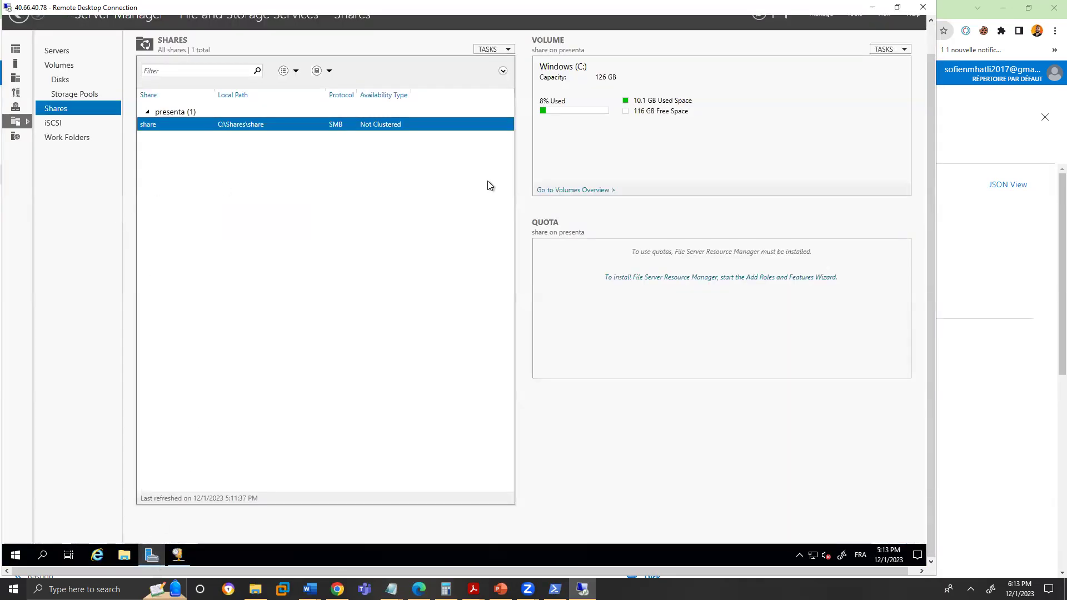
right_click(329, 123)
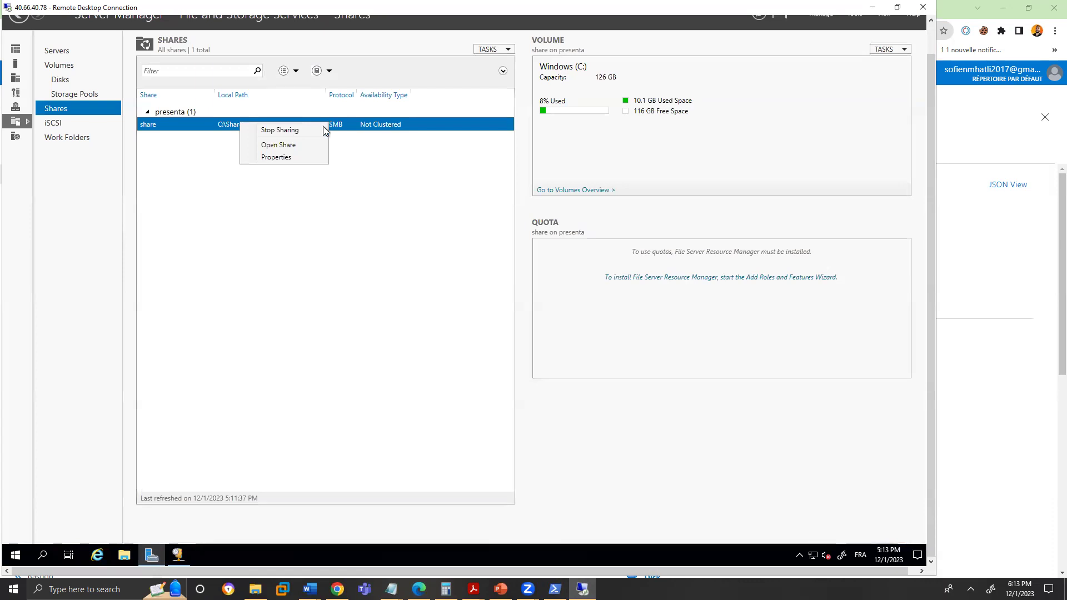
click(300, 146)
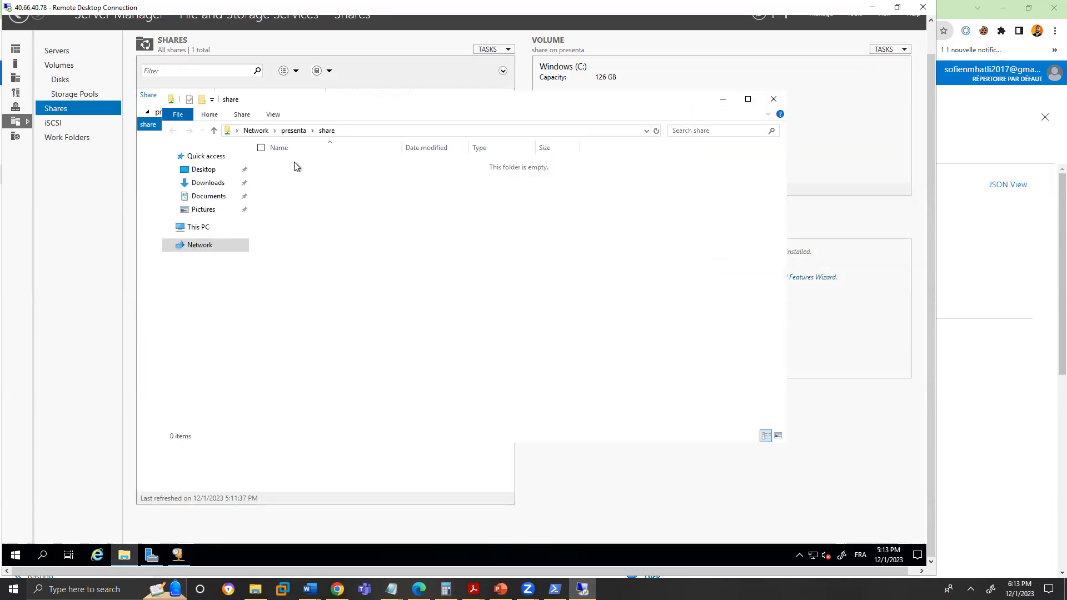
click(931, 45)
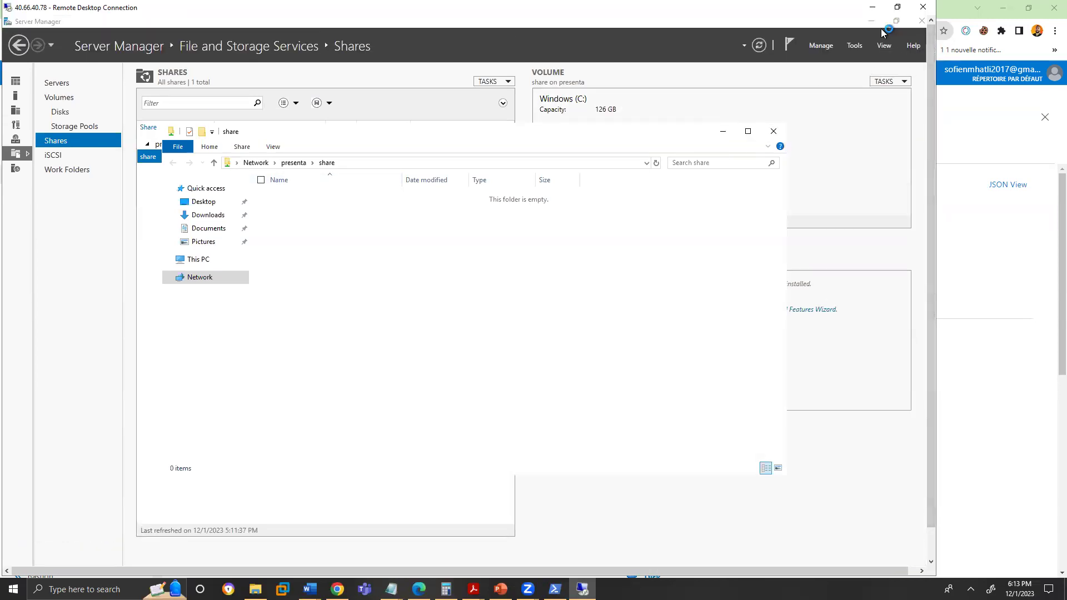